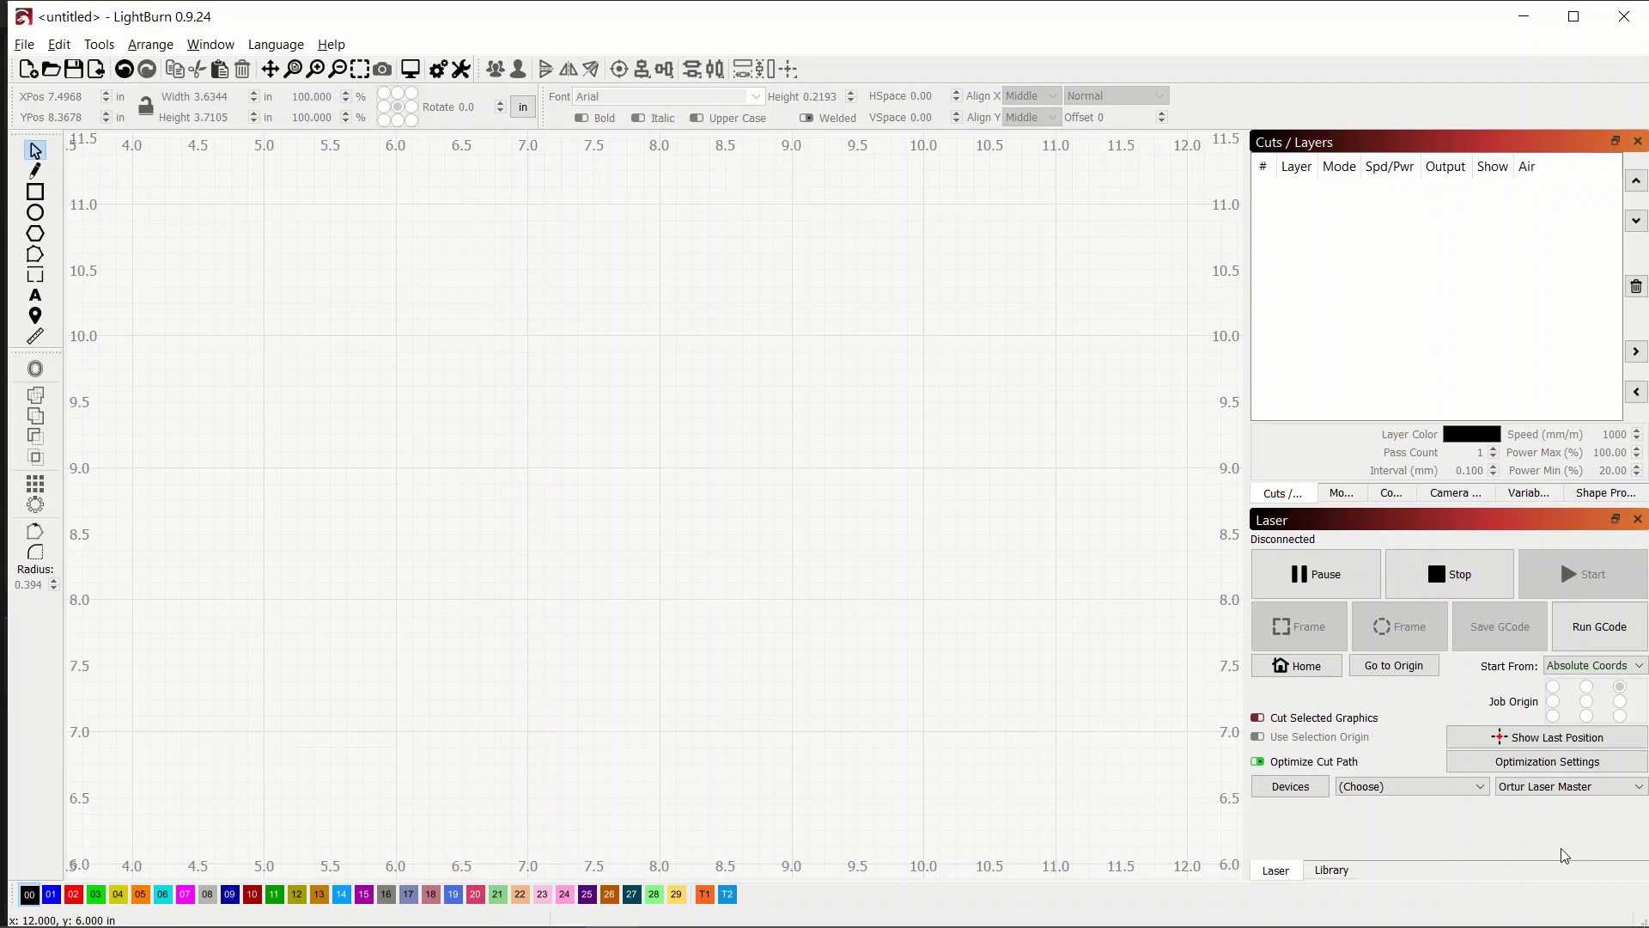
Draw a rectangle on the canvas with the Rectangle tool
{"action": "left_click", "coordinate": [523, 107]}
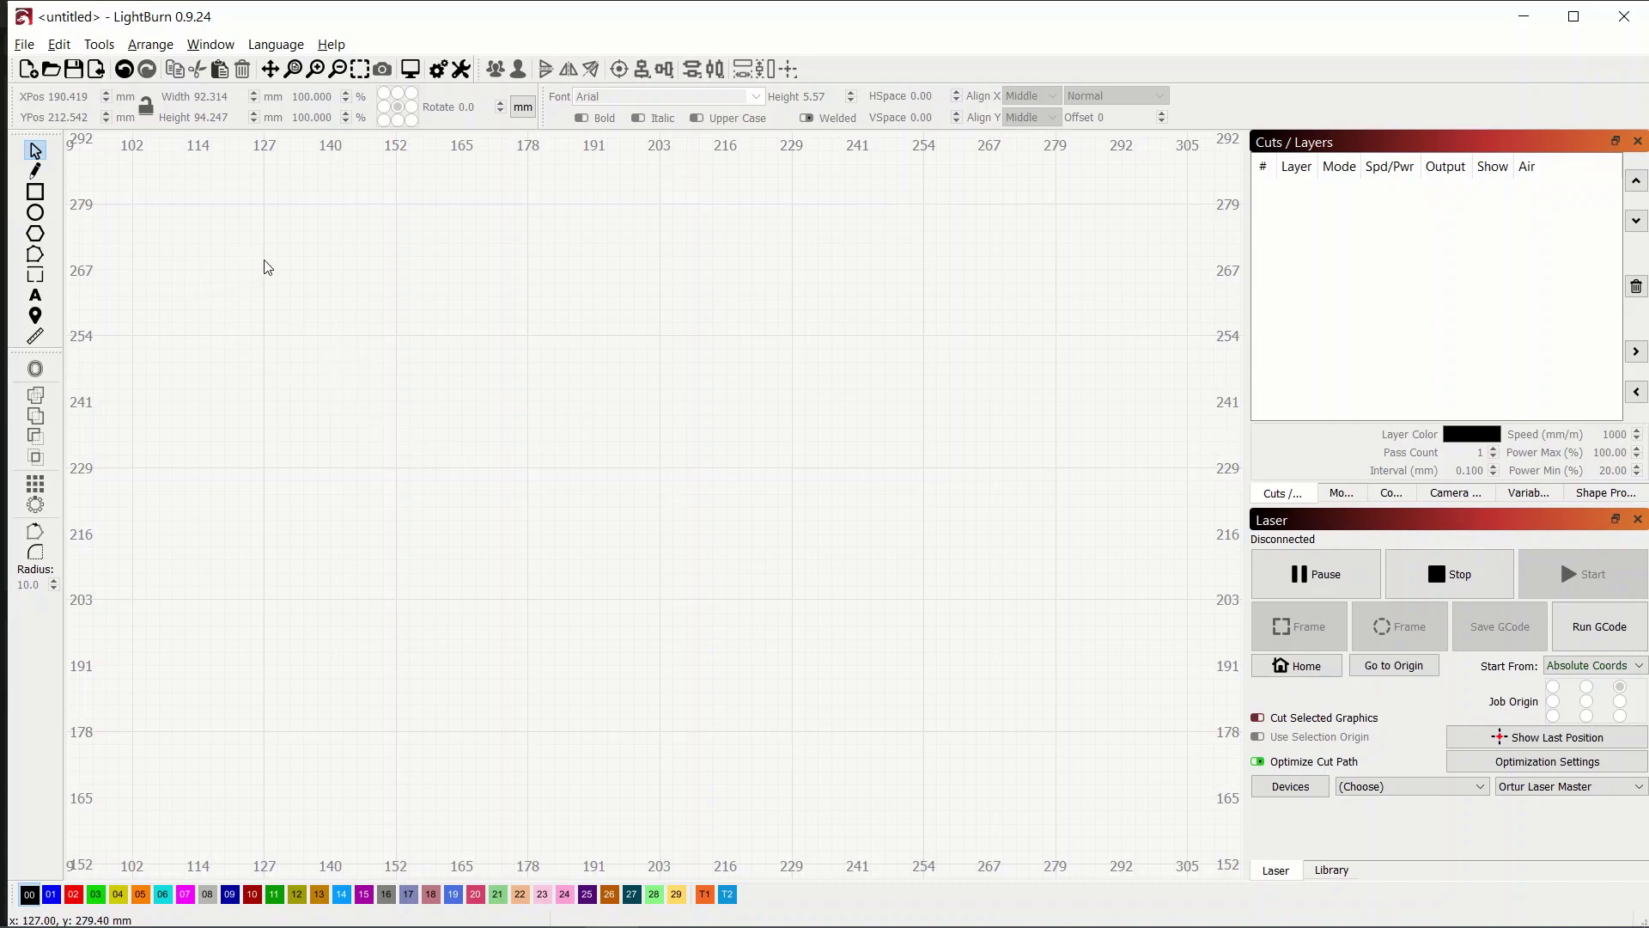
{"action": "left_click", "coordinate": [36, 195]}
{"action": "left_click_drag", "start_coordinate": [331, 371], "coordinate": [881, 787]}
{"action": "scroll", "coordinate": [789, 401], "scroll_direction": "down", "scroll_amount": 2}
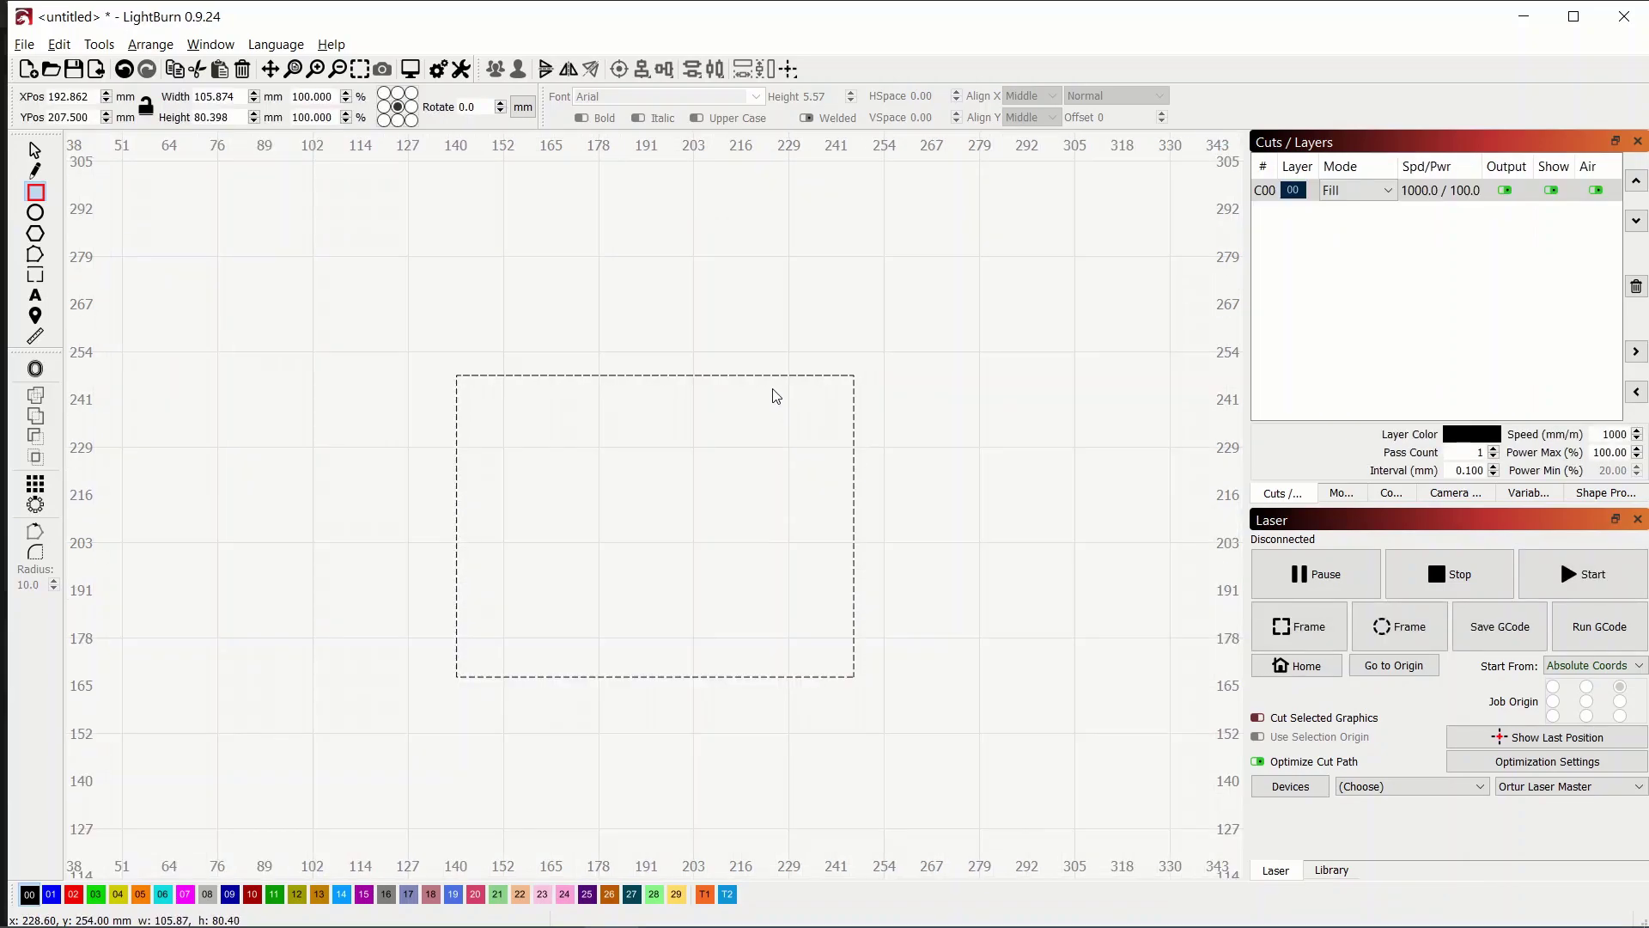
Switch units to inches, lock aspect, and size the rectangle to 4 × 4 in
{"action": "left_click", "coordinate": [523, 109]}
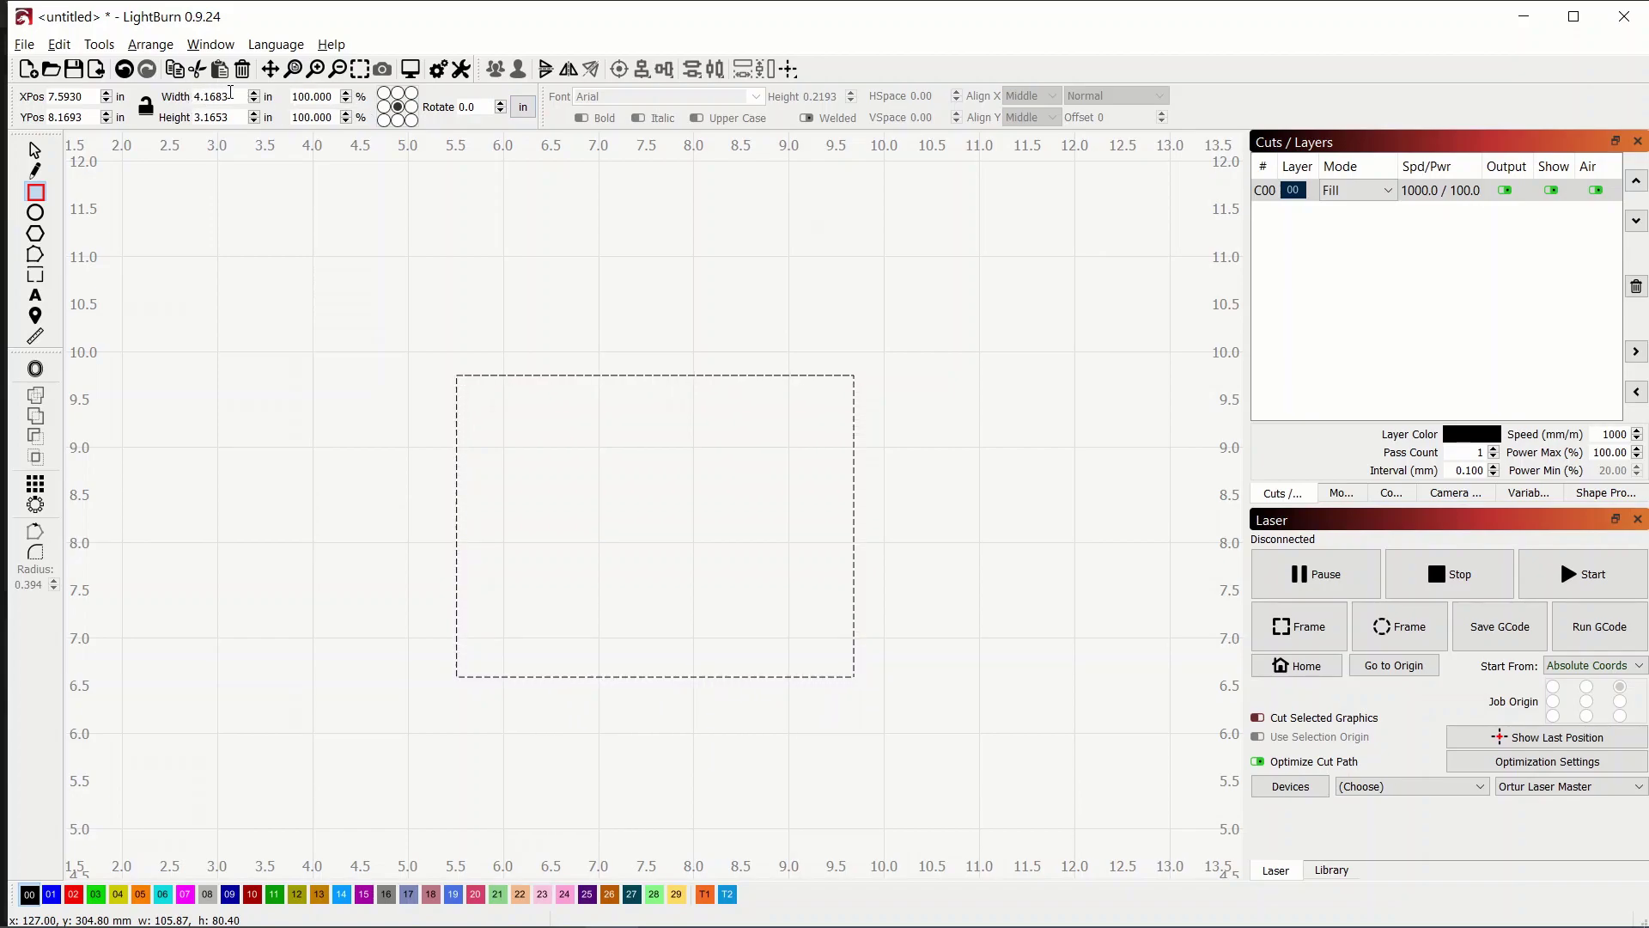
{"action": "left_click", "coordinate": [145, 106]}
{"action": "left_click_drag", "start_coordinate": [235, 98], "coordinate": [182, 103]}
{"action": "type", "text": "4"}
{"action": "left_click", "coordinate": [235, 119]}
{"action": "left_click_drag", "start_coordinate": [235, 122], "coordinate": [194, 123]}
{"action": "type", "text": "4"}
{"action": "key", "text": "Return"}
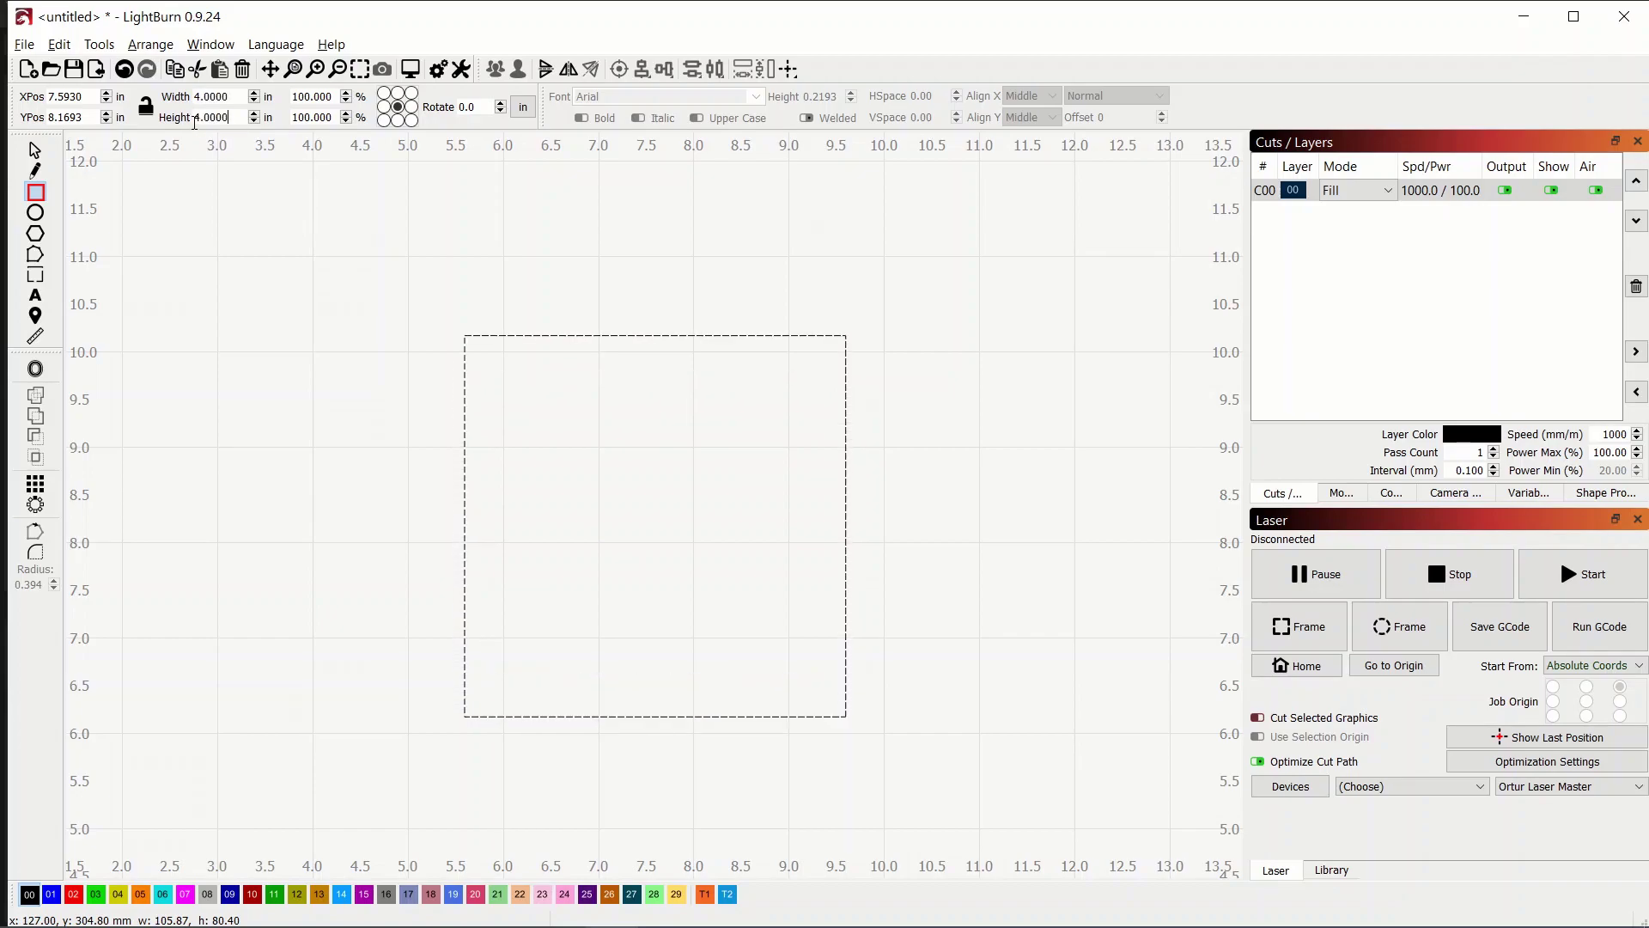
Assign the 4-inch square to tool layer T1 so it frames without burning
{"action": "left_click", "coordinate": [705, 895]}
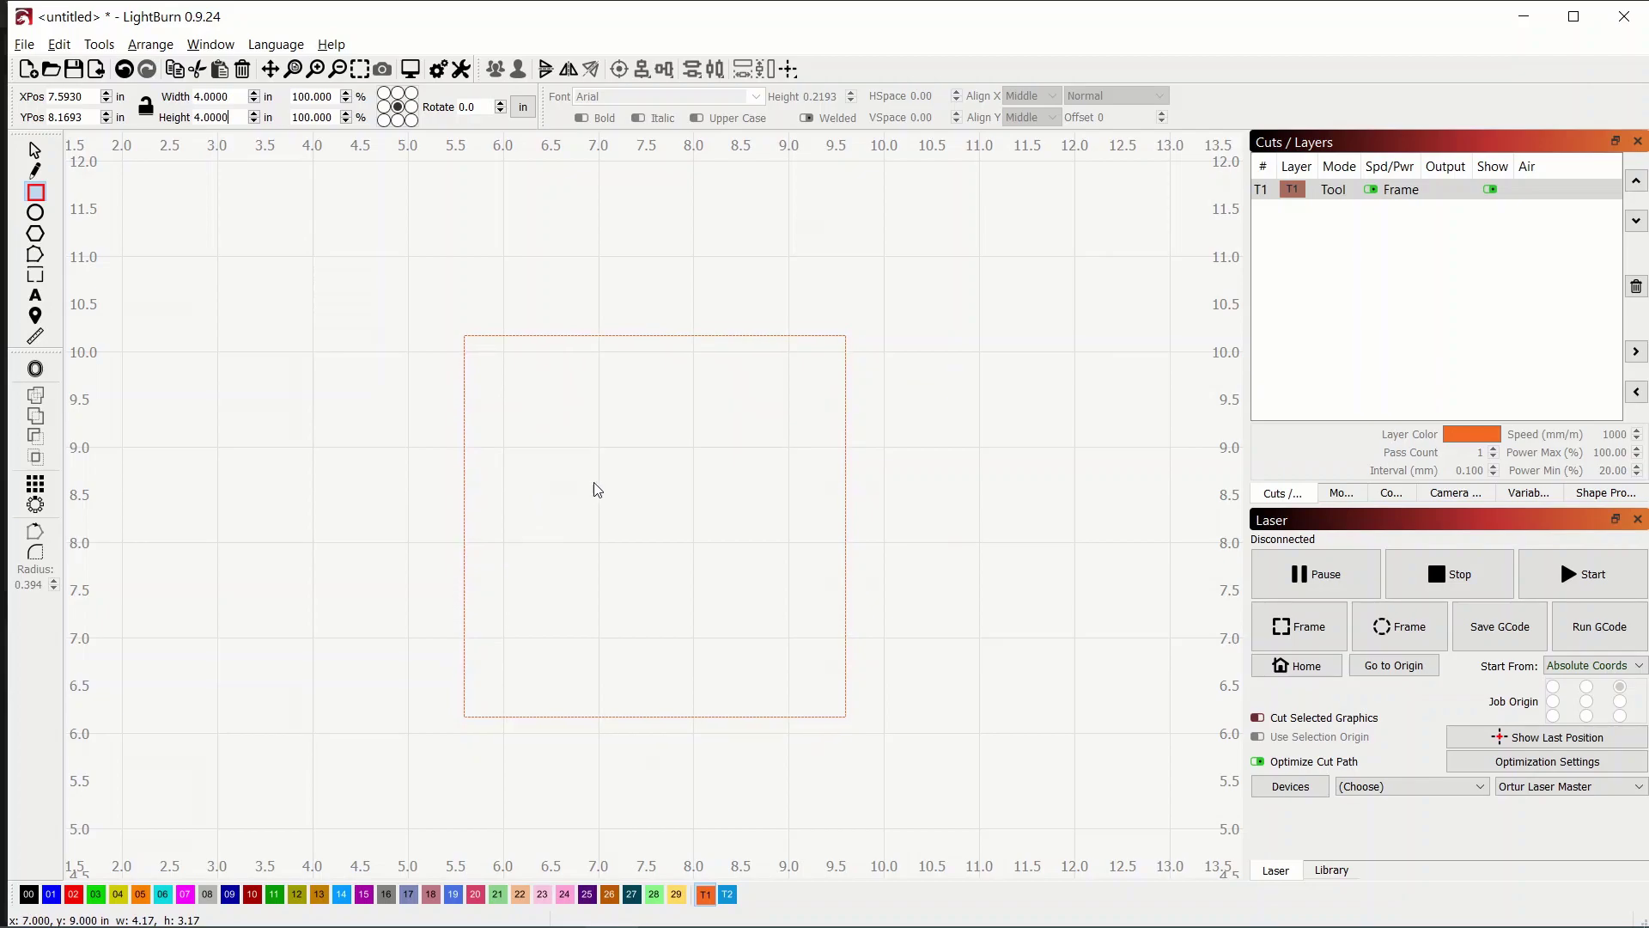
Draw a small 0.3126 × 0.2345 in rectangle in the square's top-left corner on layer 00
{"action": "scroll", "coordinate": [639, 536], "scroll_direction": "up", "scroll_amount": 2}
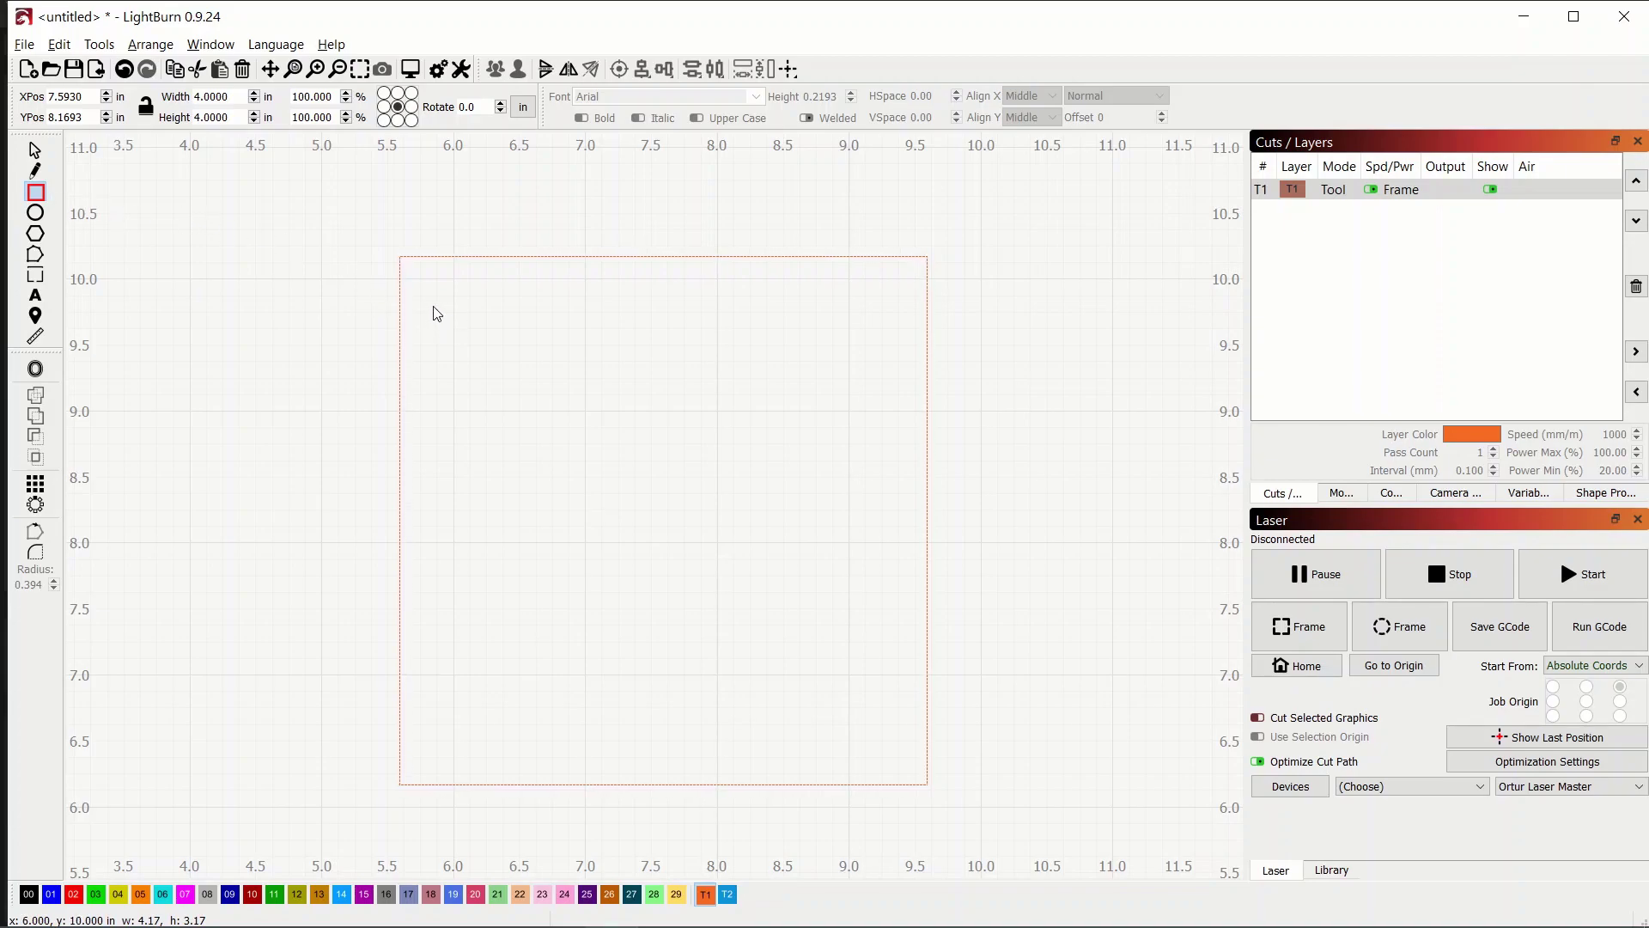
{"action": "left_click_drag", "start_coordinate": [433, 305], "coordinate": [477, 345]}
{"action": "left_click", "coordinate": [36, 152]}
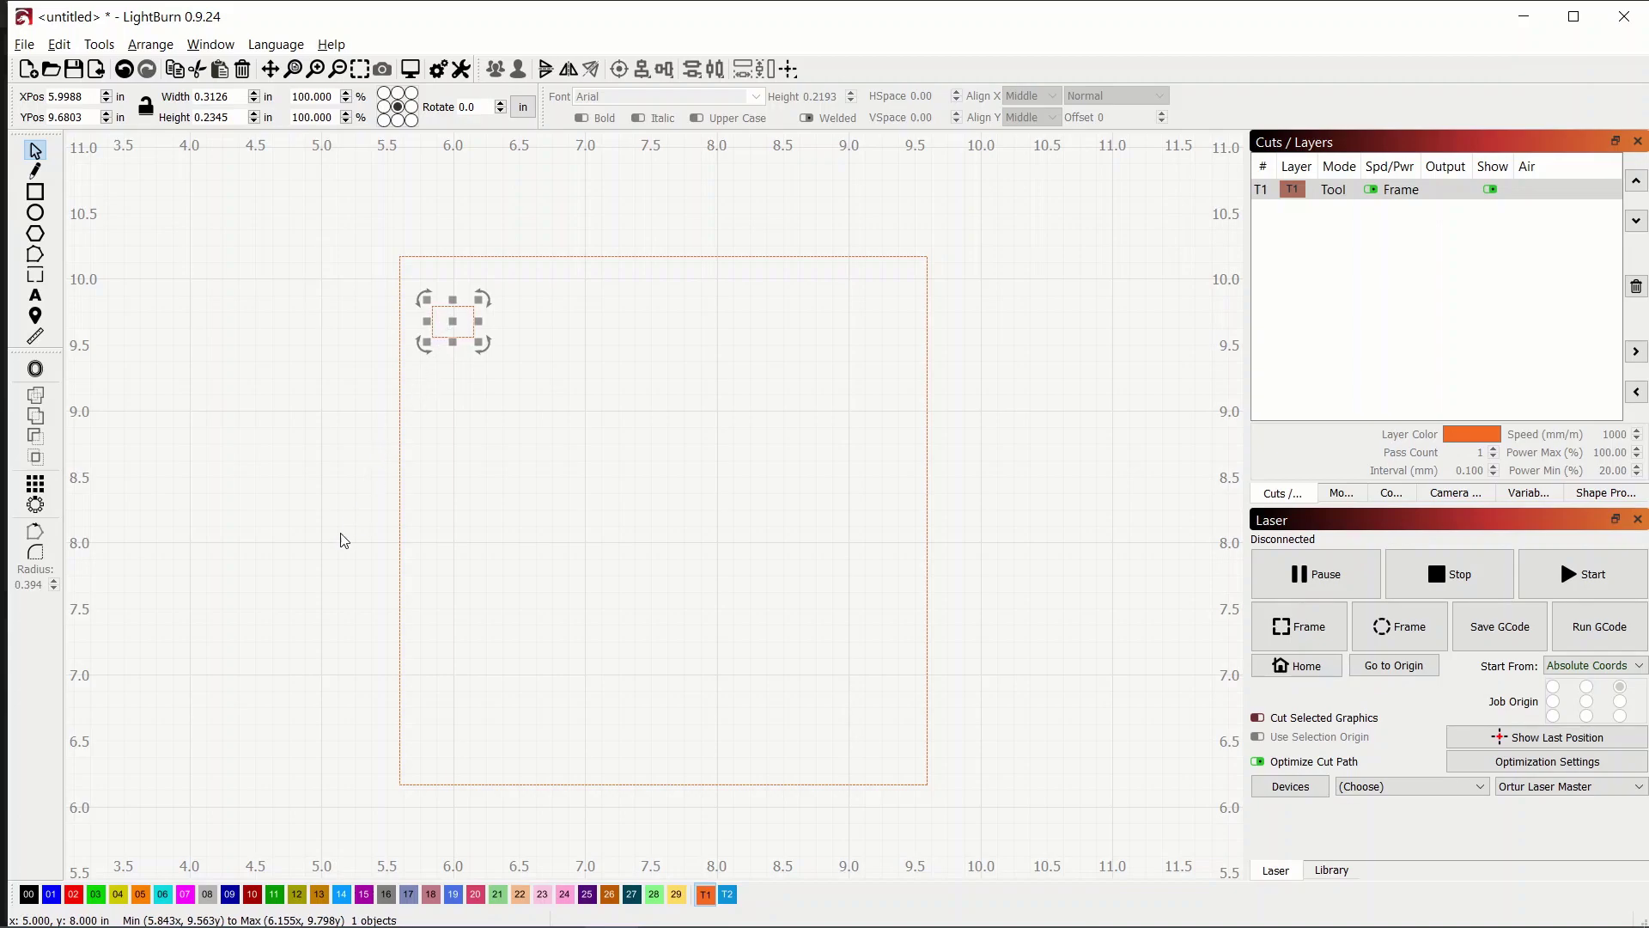
{"action": "left_click", "coordinate": [28, 895]}
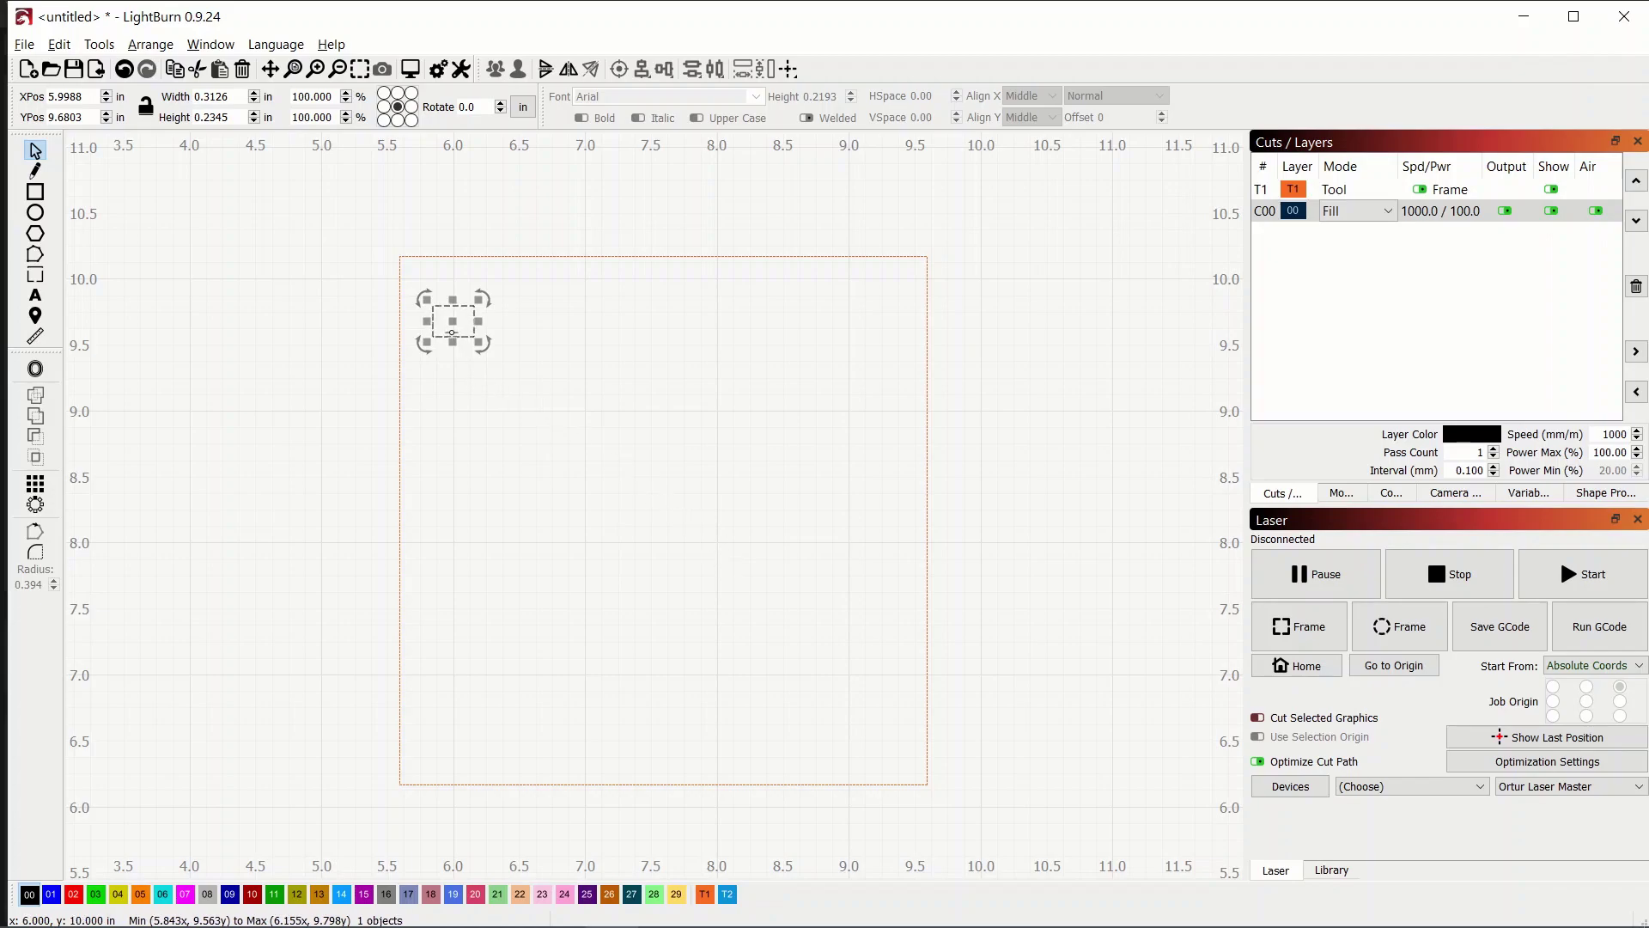
In Create Grid Array, set X Columns to 10
{"action": "left_click", "coordinate": [35, 484]}
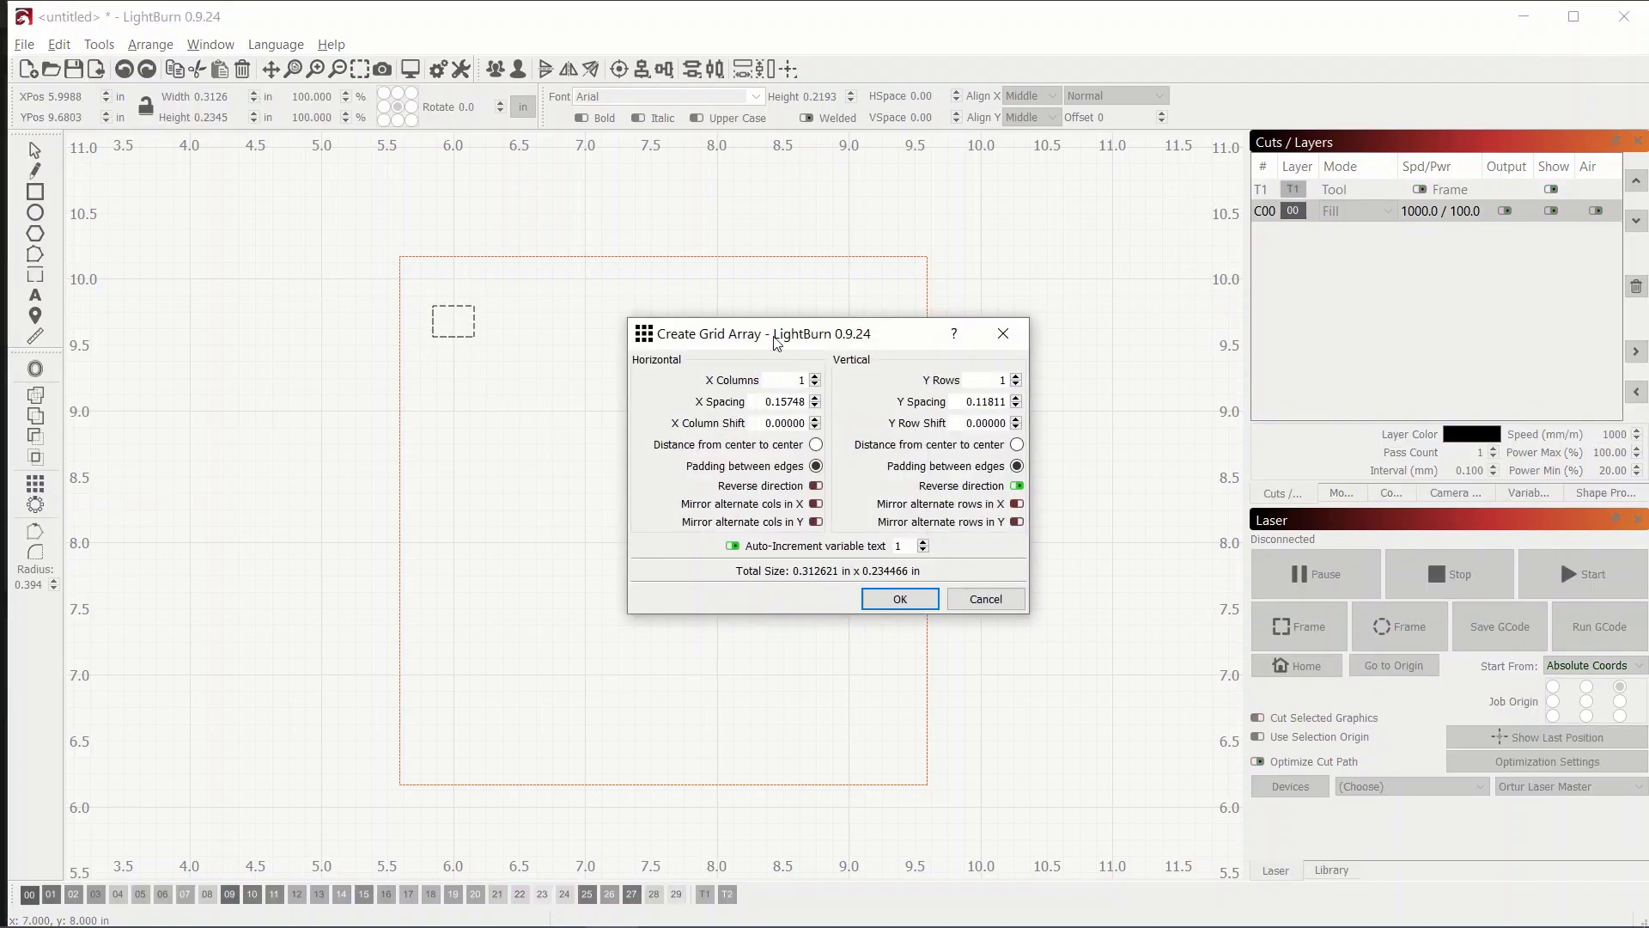
{"action": "left_click_drag", "start_coordinate": [774, 322], "coordinate": [652, 375]}
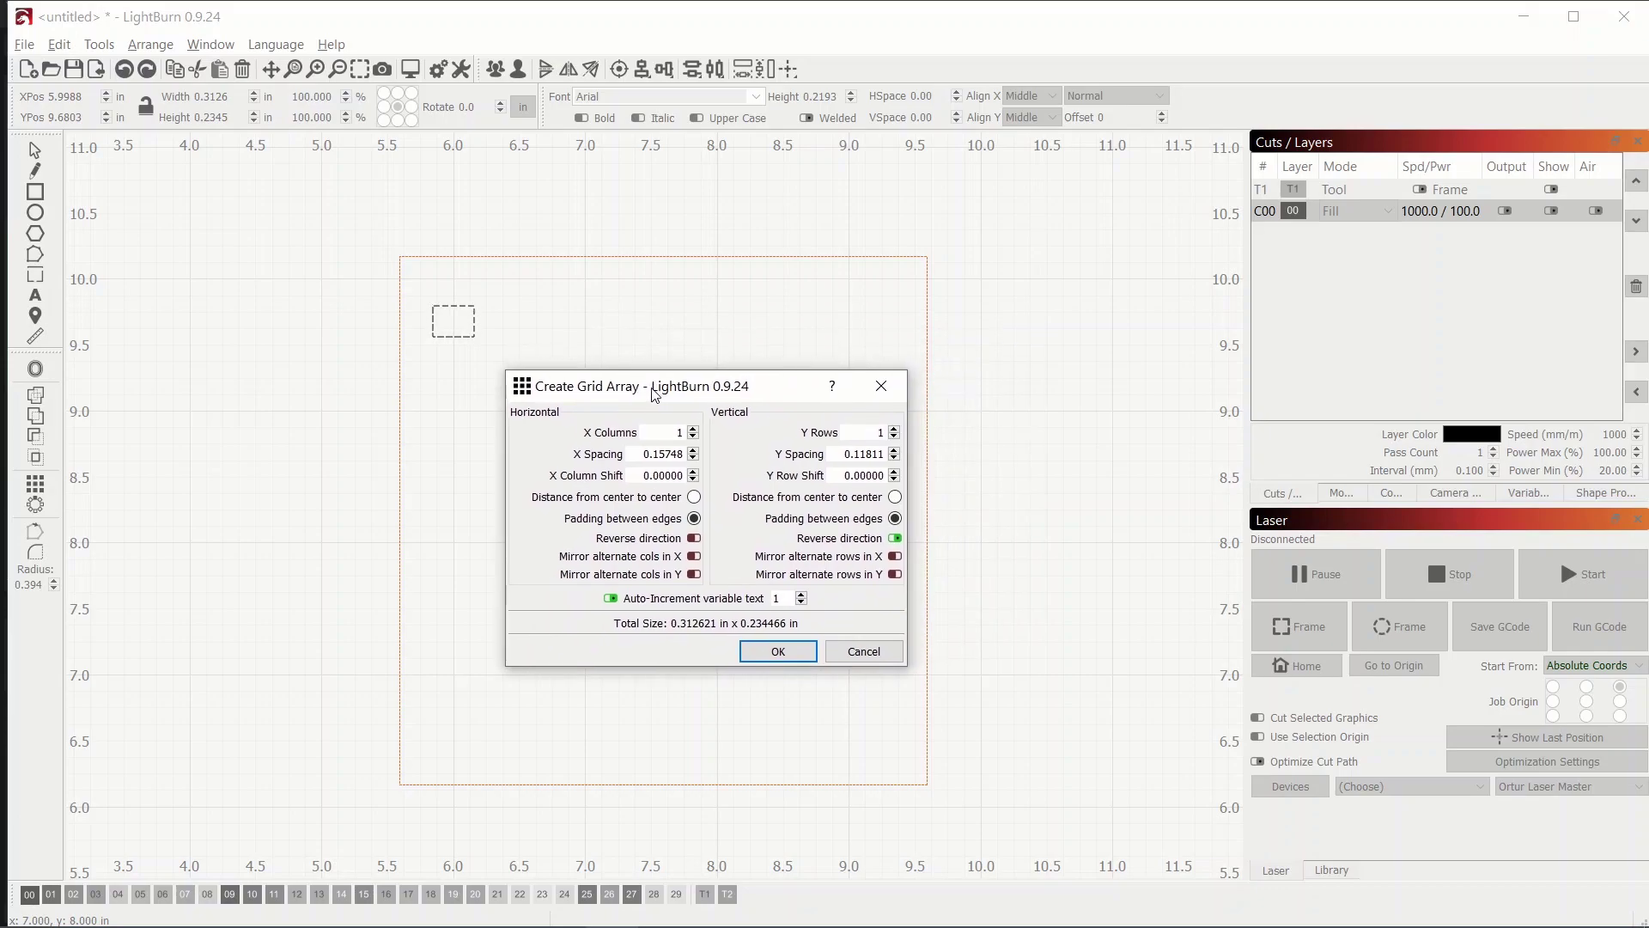
{"action": "left_click", "coordinate": [693, 429]}
{"action": "left_click", "coordinate": [694, 429]}
{"action": "left_click", "coordinate": [693, 428]}
{"action": "left_click", "coordinate": [693, 428]}
{"action": "left_click", "coordinate": [694, 429]}
{"action": "left_click", "coordinate": [693, 428]}
{"action": "left_click", "coordinate": [693, 429]}
{"action": "left_click", "coordinate": [693, 429]}
{"action": "left_click", "coordinate": [693, 429]}
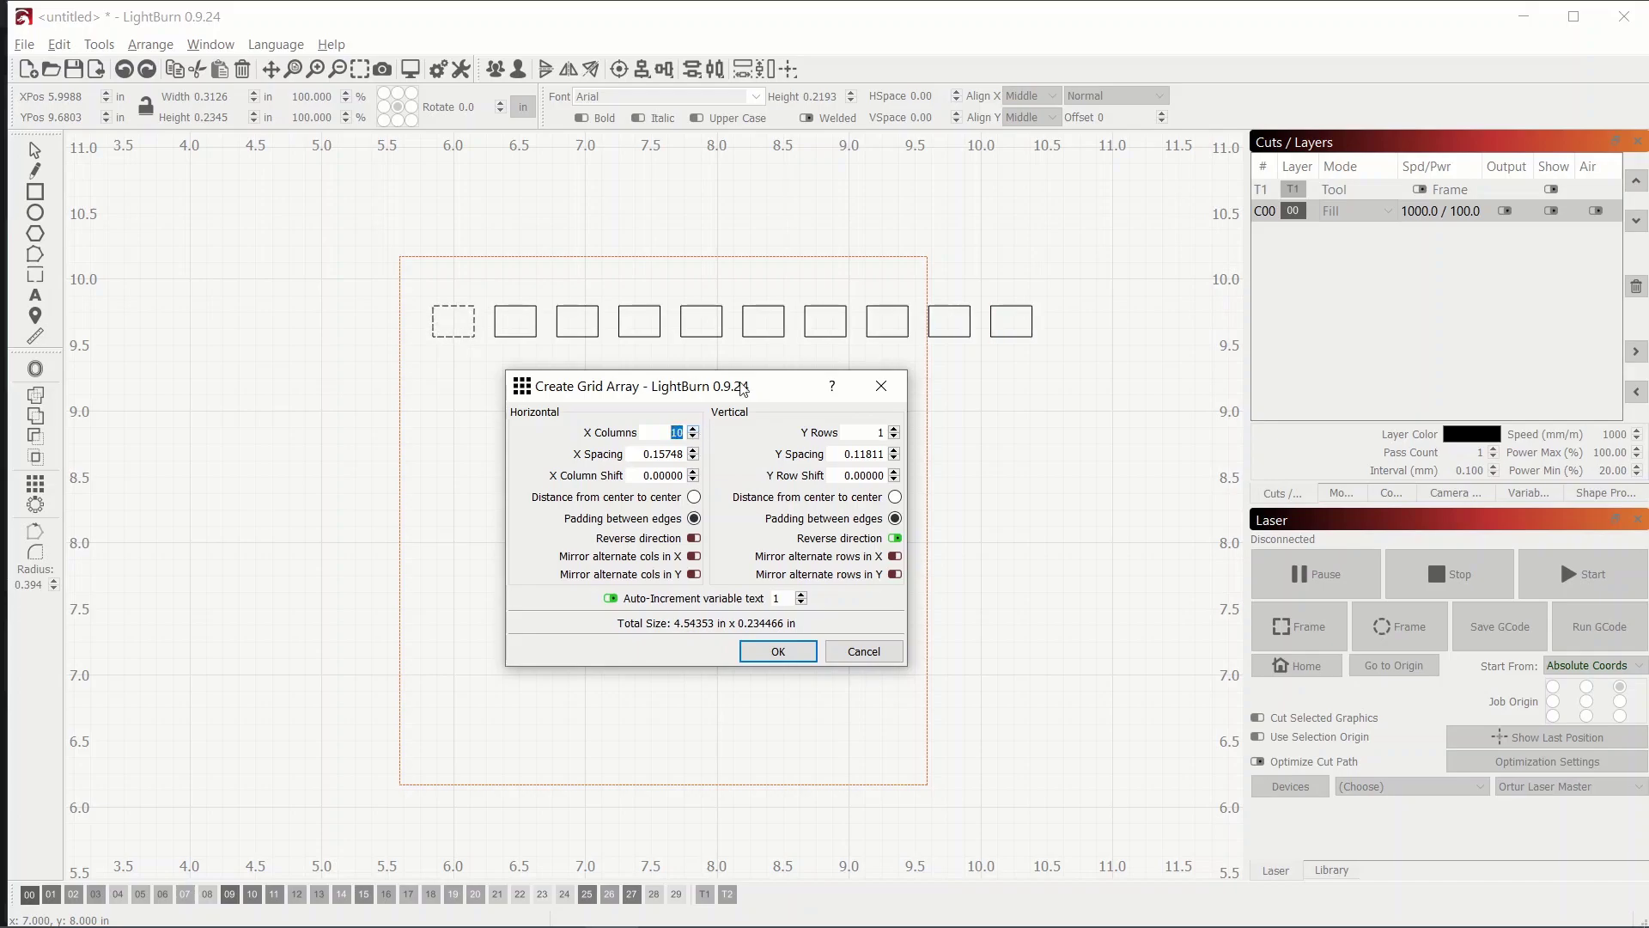
{"action": "left_click_drag", "start_coordinate": [713, 391], "coordinate": [323, 369]}
Set Y Rows to 1 and create the row of 10 rectangles
{"action": "left_click", "coordinate": [507, 409]}
{"action": "left_click", "coordinate": [507, 409]}
{"action": "left_click", "coordinate": [507, 409]}
{"action": "left_click", "coordinate": [506, 409]}
{"action": "left_click", "coordinate": [506, 409]}
{"action": "left_click", "coordinate": [506, 409]}
{"action": "left_click", "coordinate": [507, 409]}
{"action": "left_click_drag", "start_coordinate": [357, 371], "coordinate": [237, 388]}
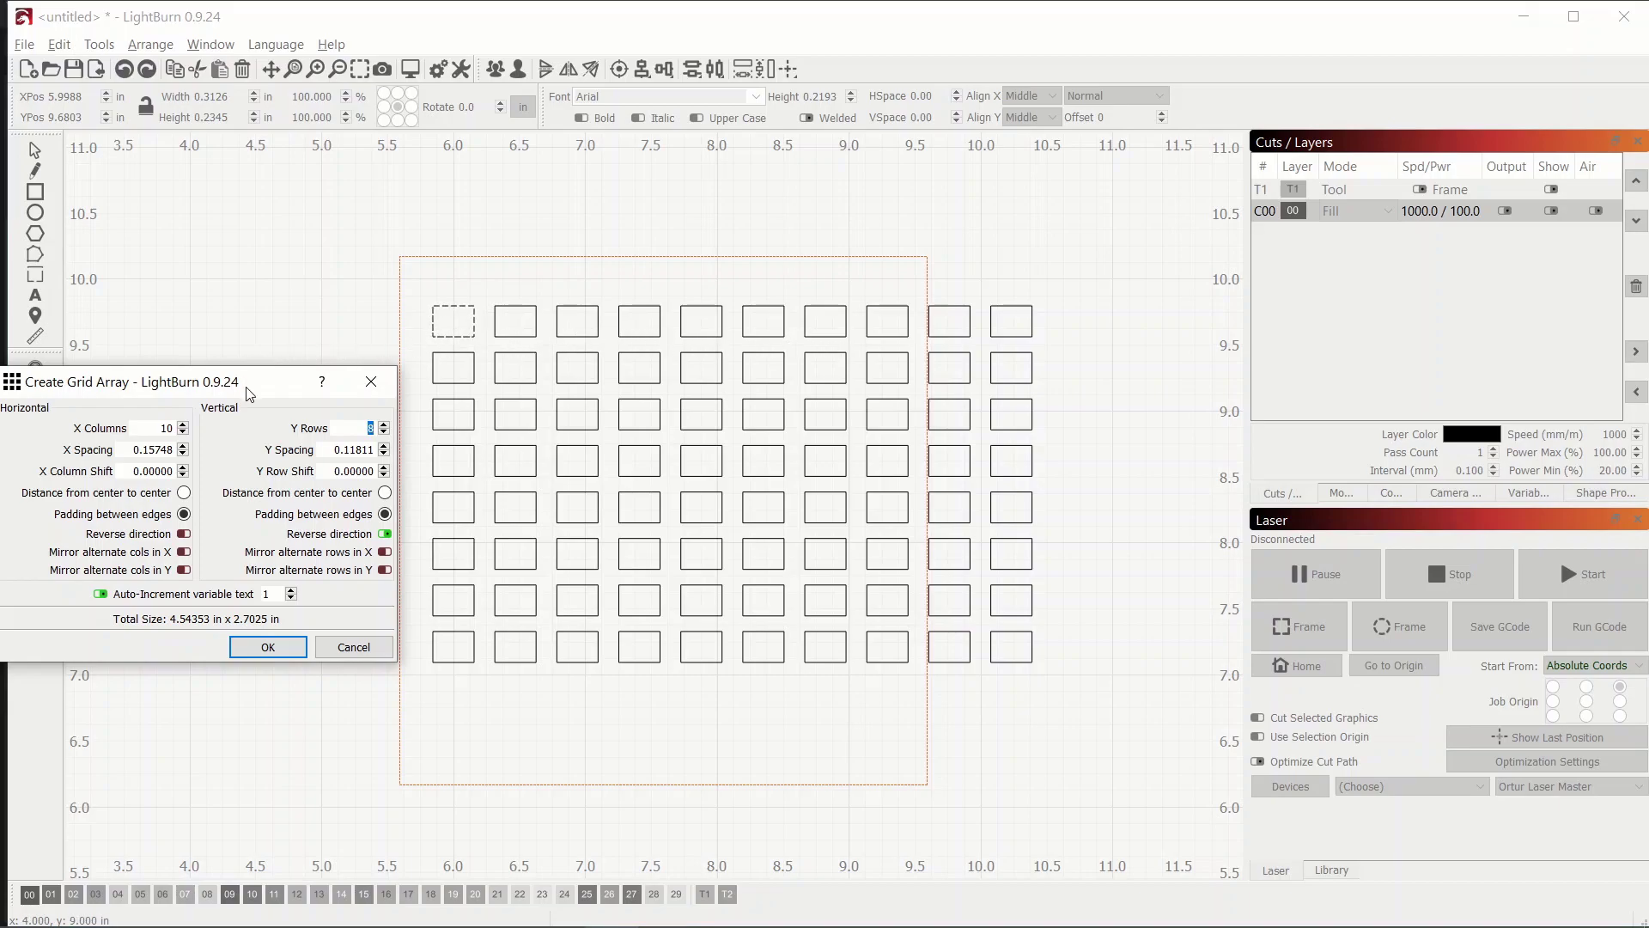
{"action": "left_click_drag", "start_coordinate": [247, 386], "coordinate": [336, 277]}
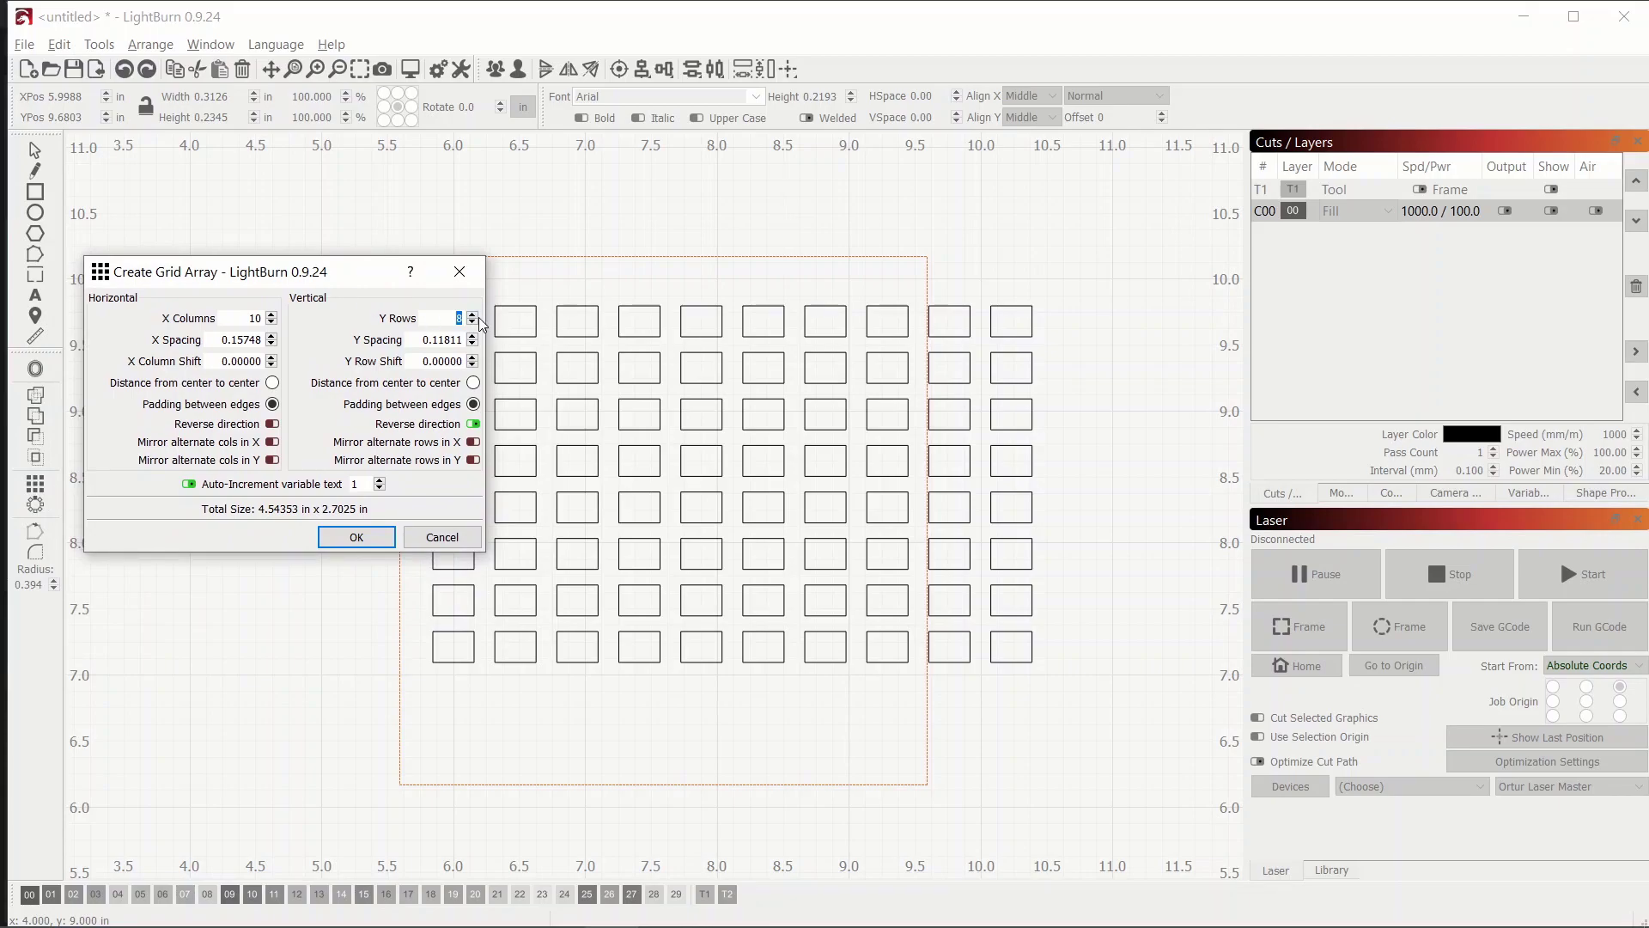
{"action": "scroll", "coordinate": [477, 325], "scroll_direction": "down", "scroll_amount": 7}
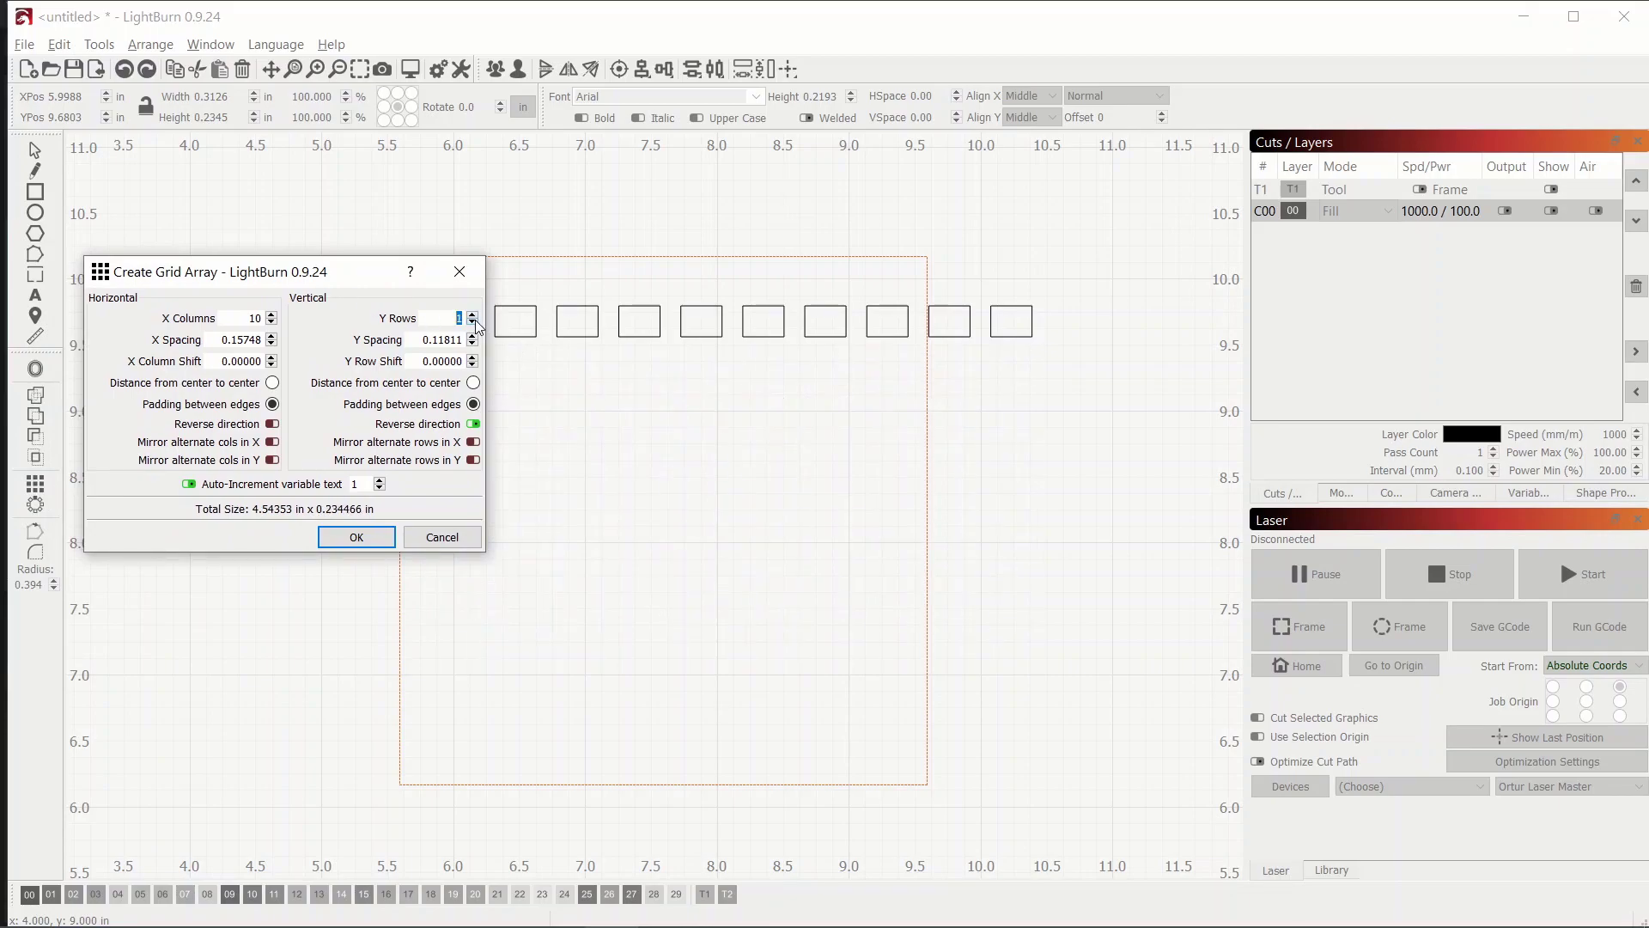
{"action": "left_click", "coordinate": [365, 539]}
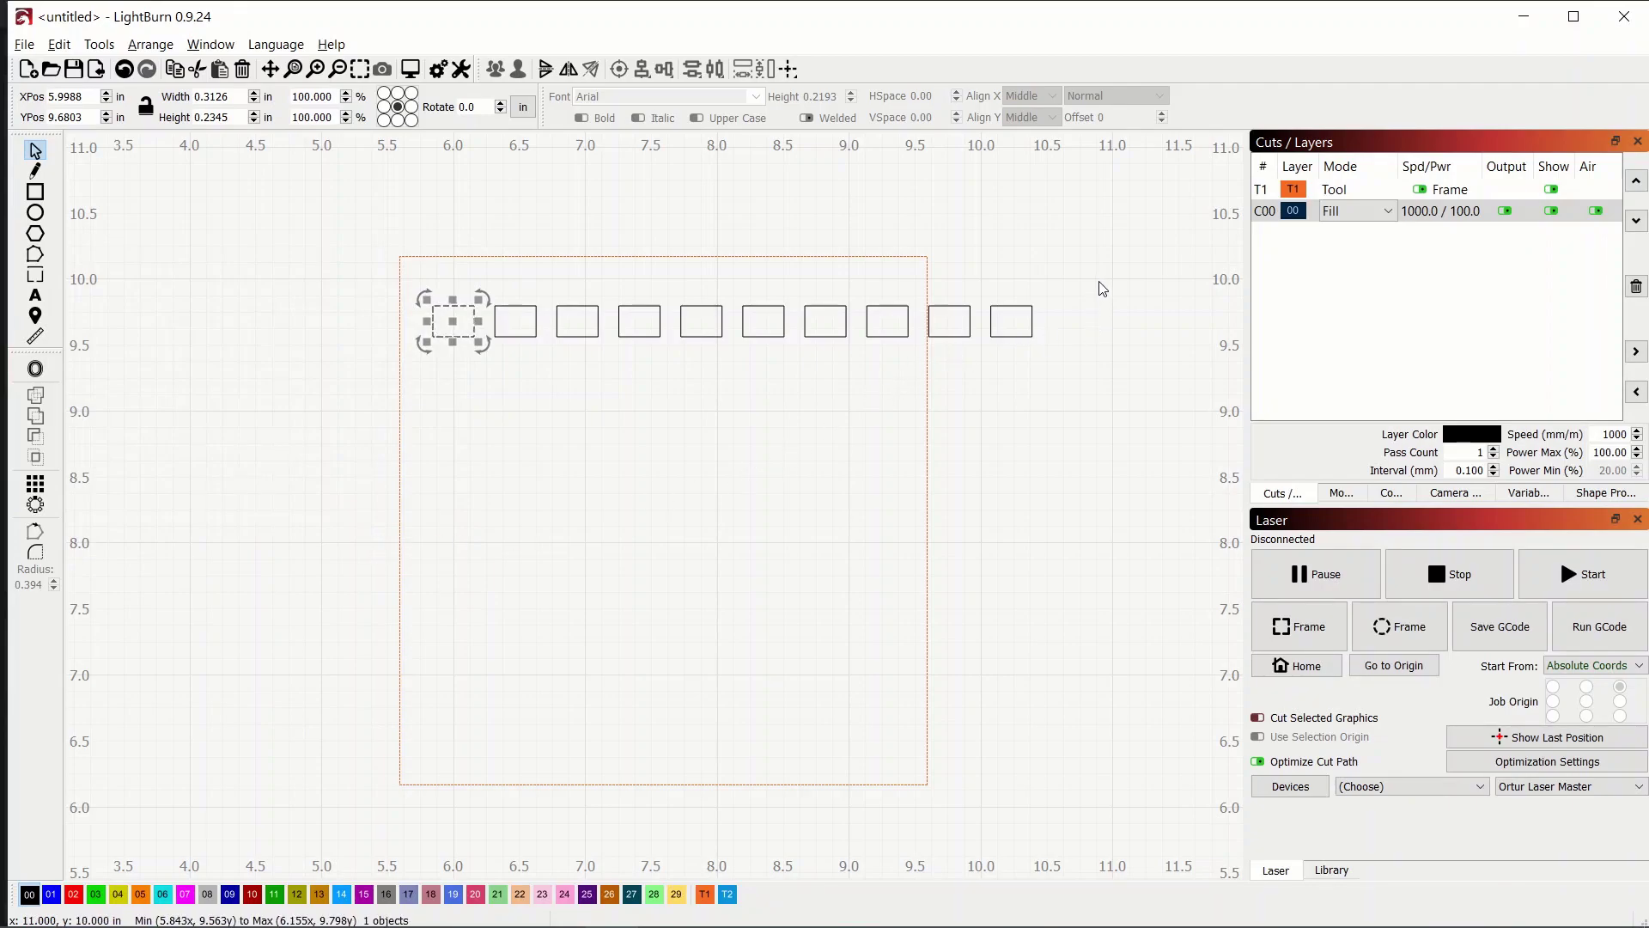
Select all ten rectangles and scale the row to 2.7069 × 0.1397 in
{"action": "left_click_drag", "start_coordinate": [1098, 277], "coordinate": [395, 379]}
{"action": "left_click", "coordinate": [237, 316]}
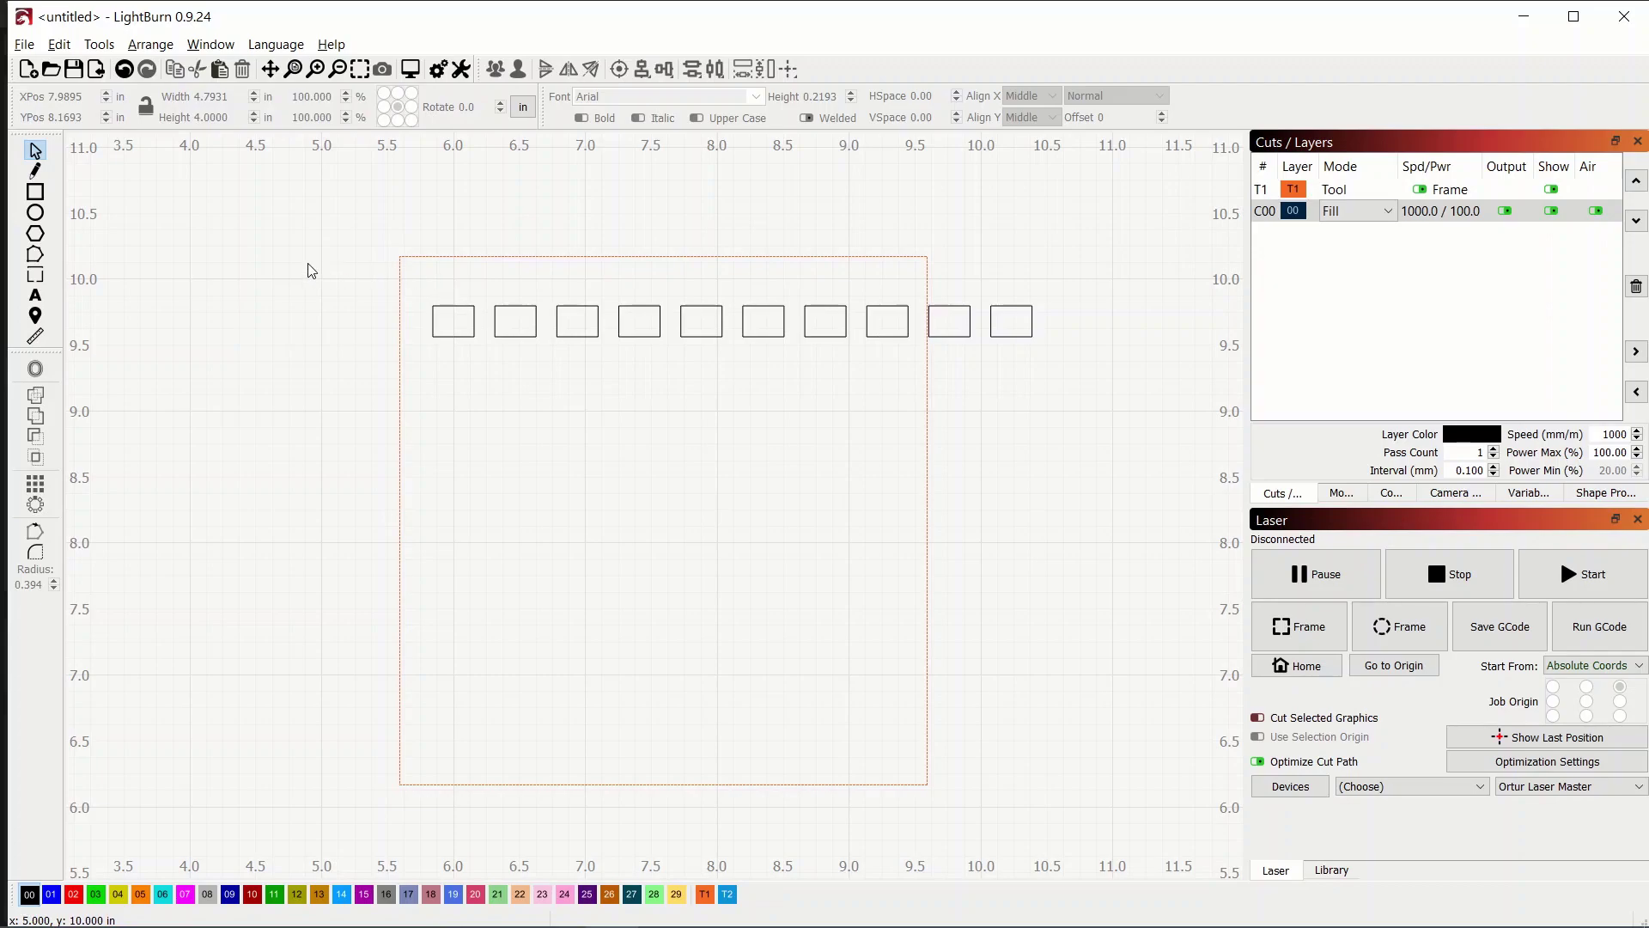
{"action": "left_click_drag", "start_coordinate": [302, 272], "coordinate": [795, 318]}
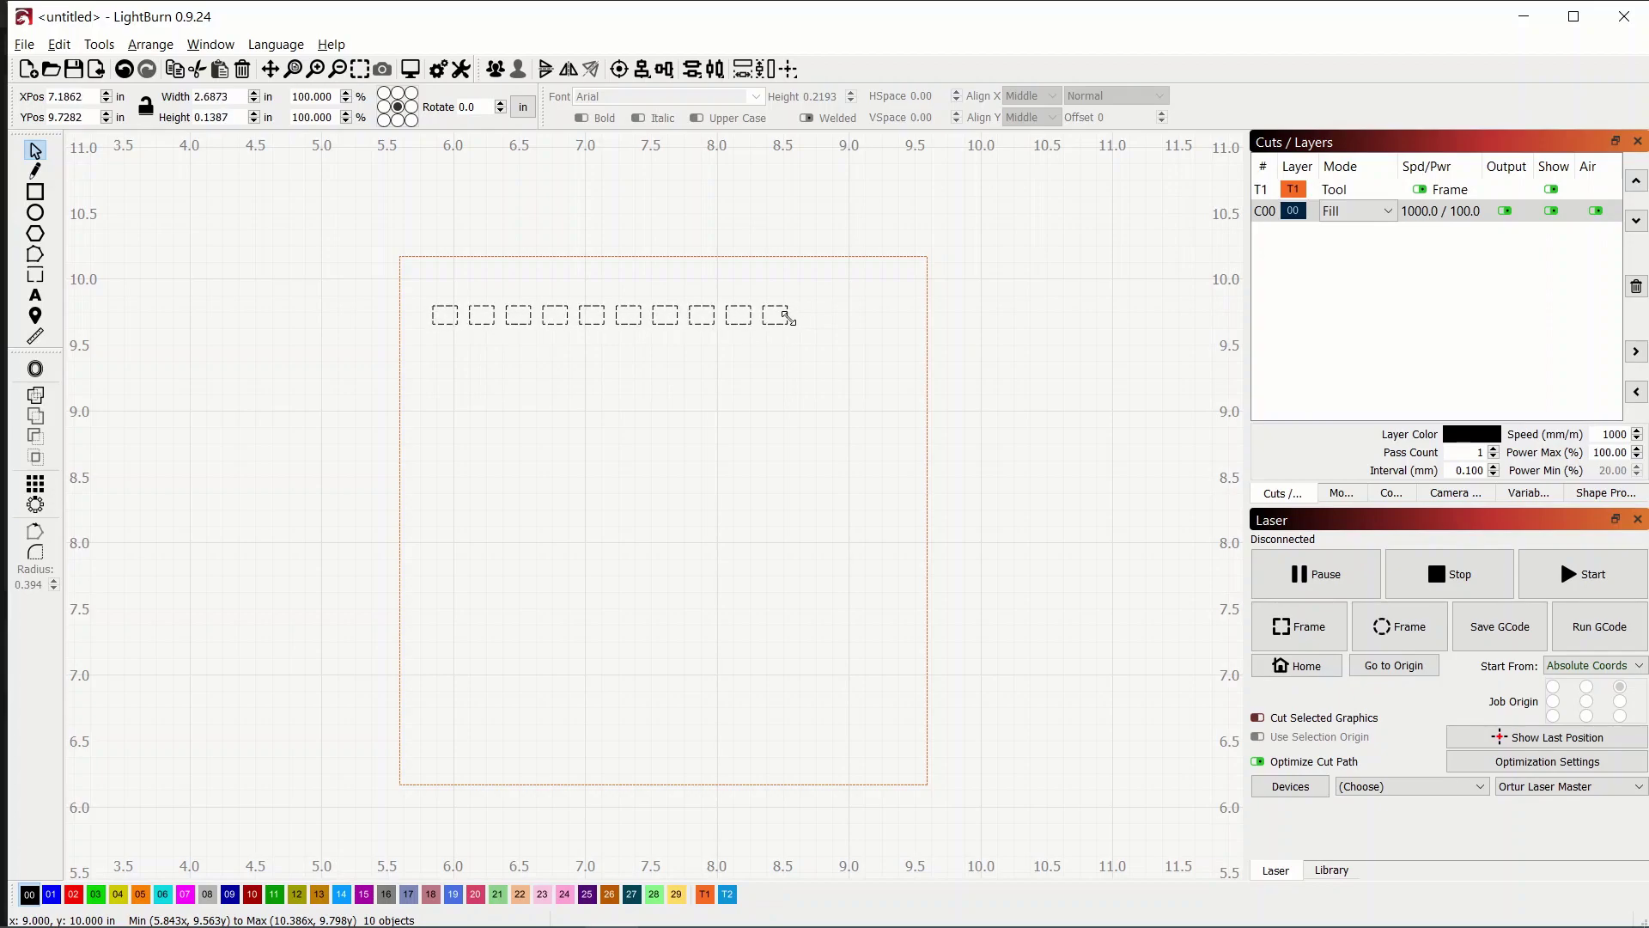
{"action": "left_click_drag", "start_coordinate": [788, 317], "coordinate": [791, 318]}
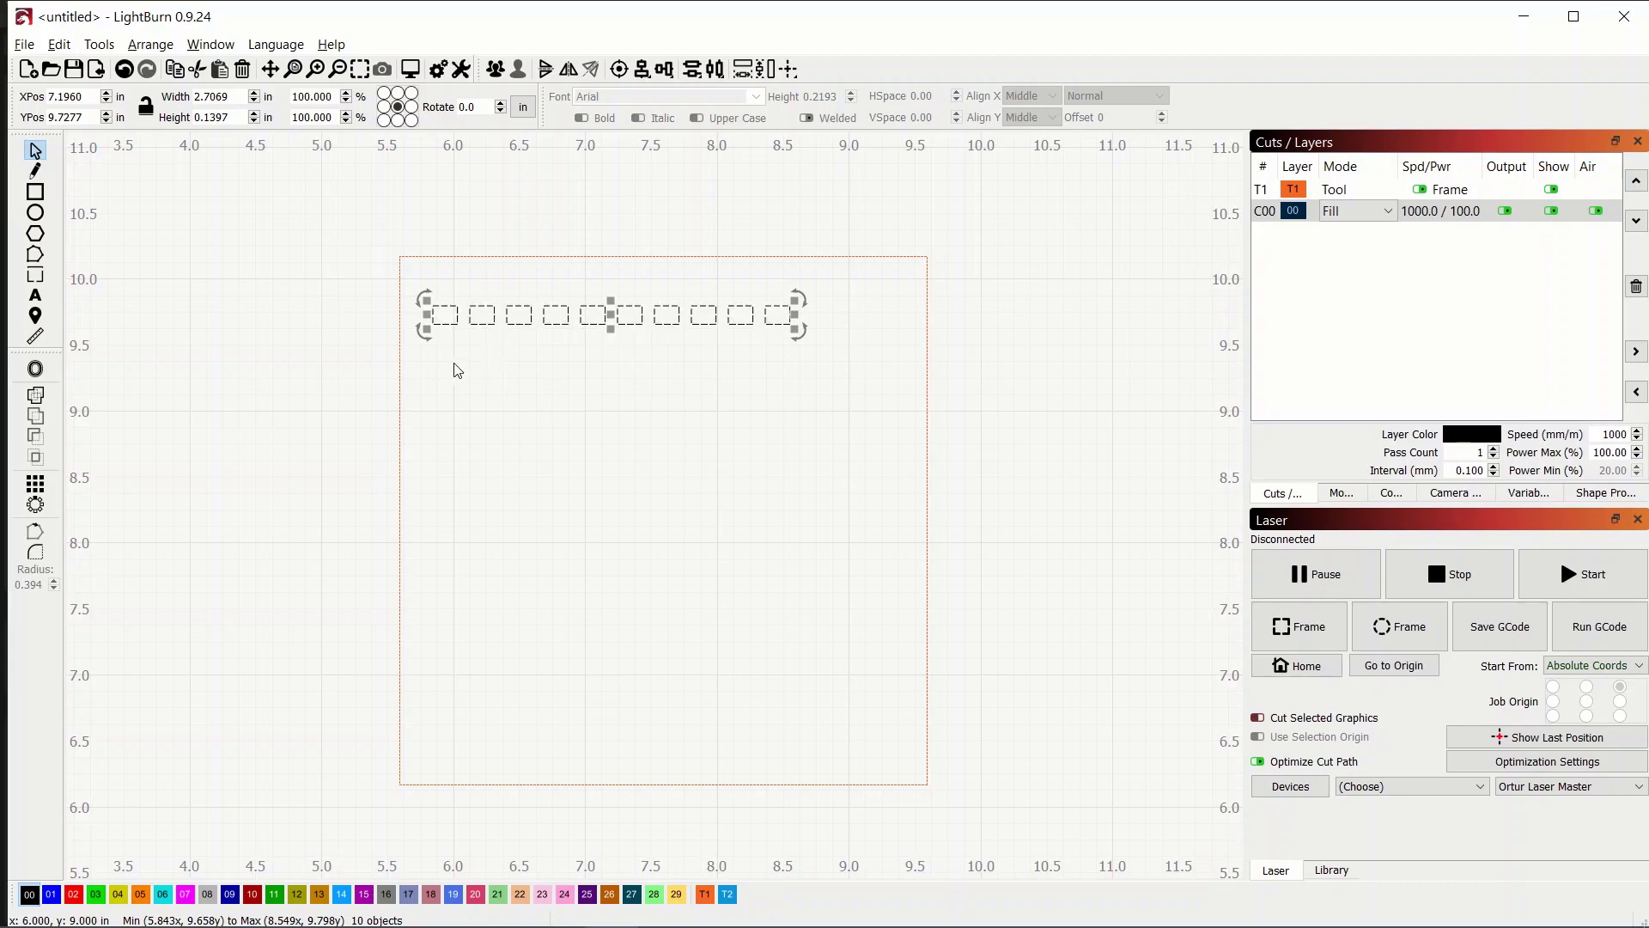
{"action": "left_click", "coordinate": [348, 325]}
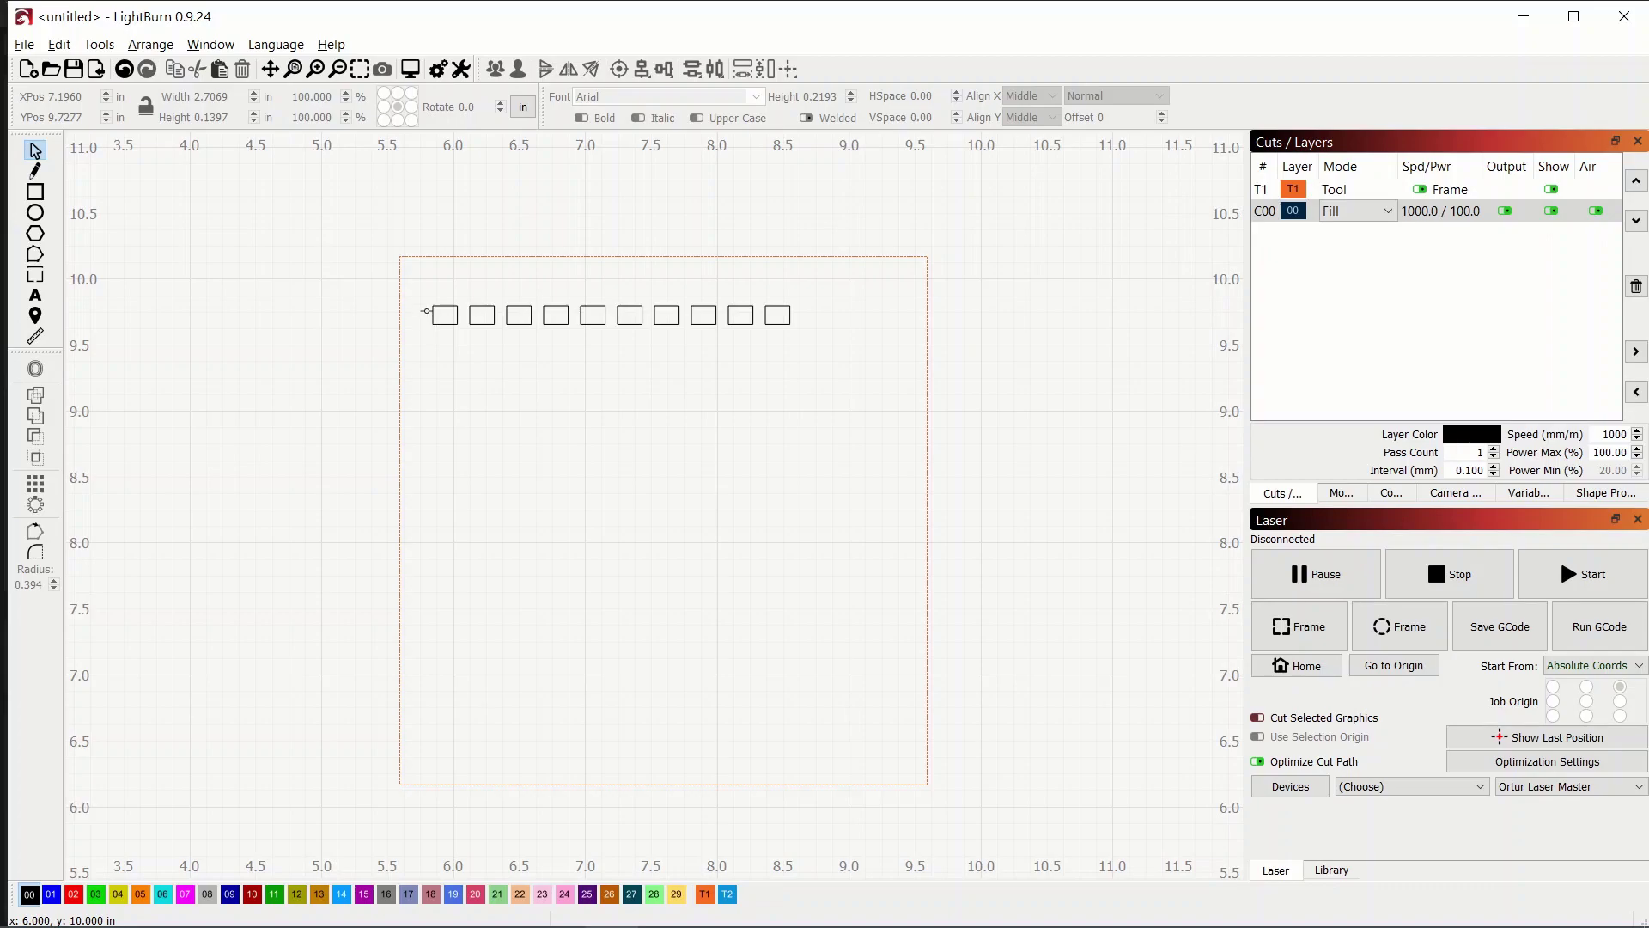
Set the first small rectangle's Power Scale to 10 in Shape Properties
{"action": "left_click_drag", "start_coordinate": [438, 313], "coordinate": [468, 353]}
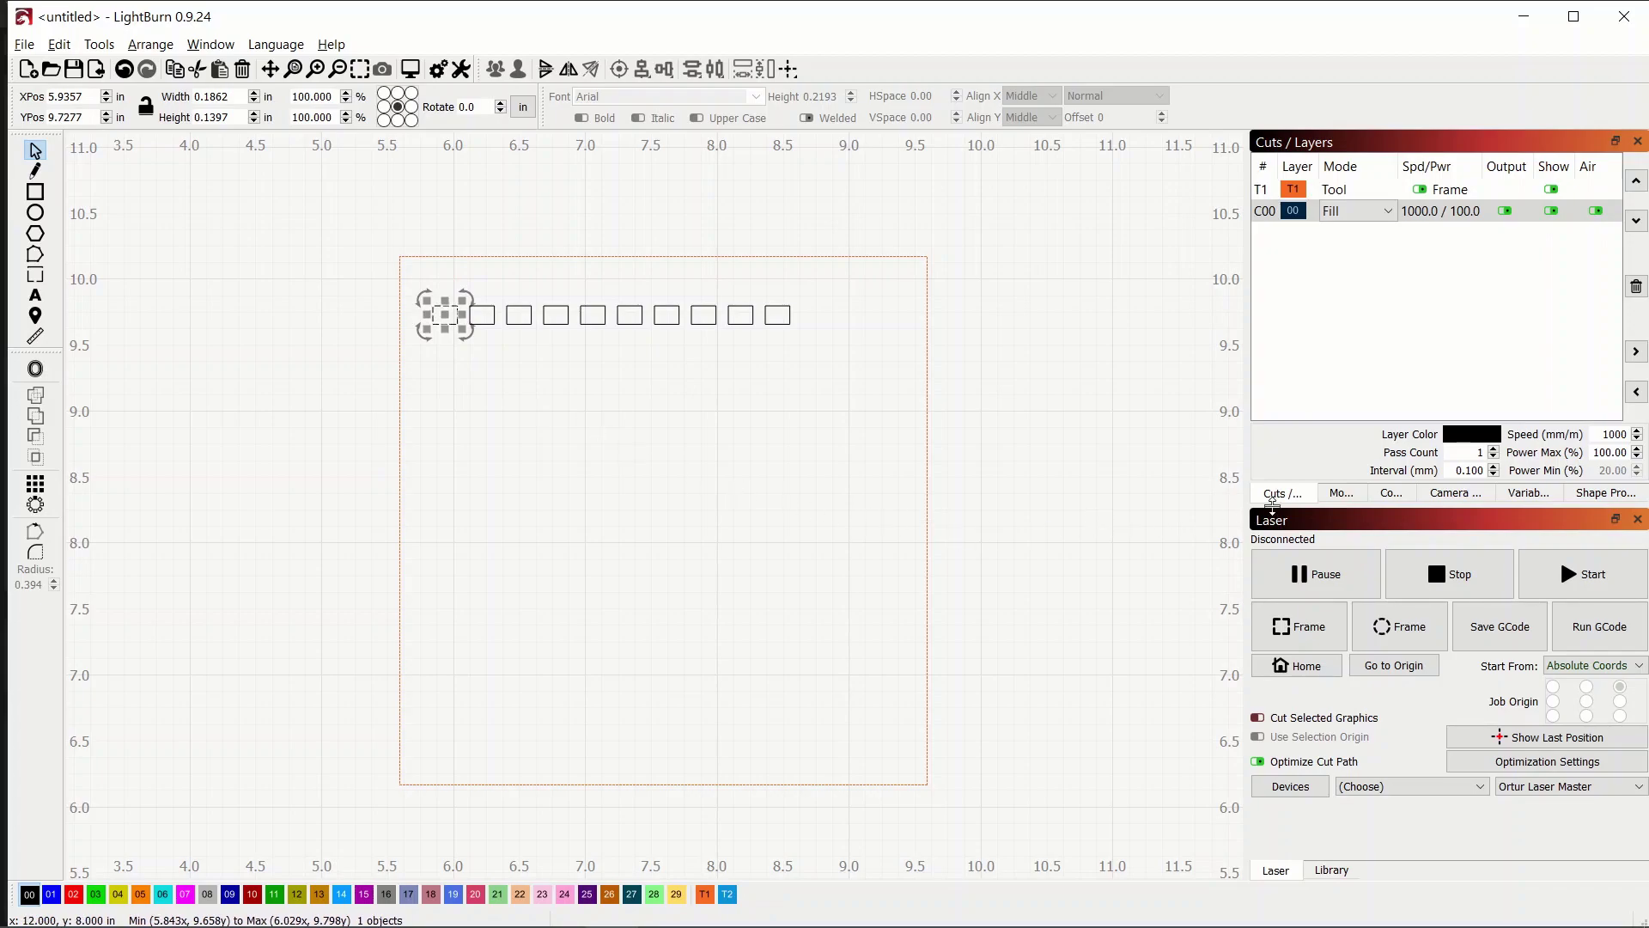
{"action": "left_click", "coordinate": [1605, 498]}
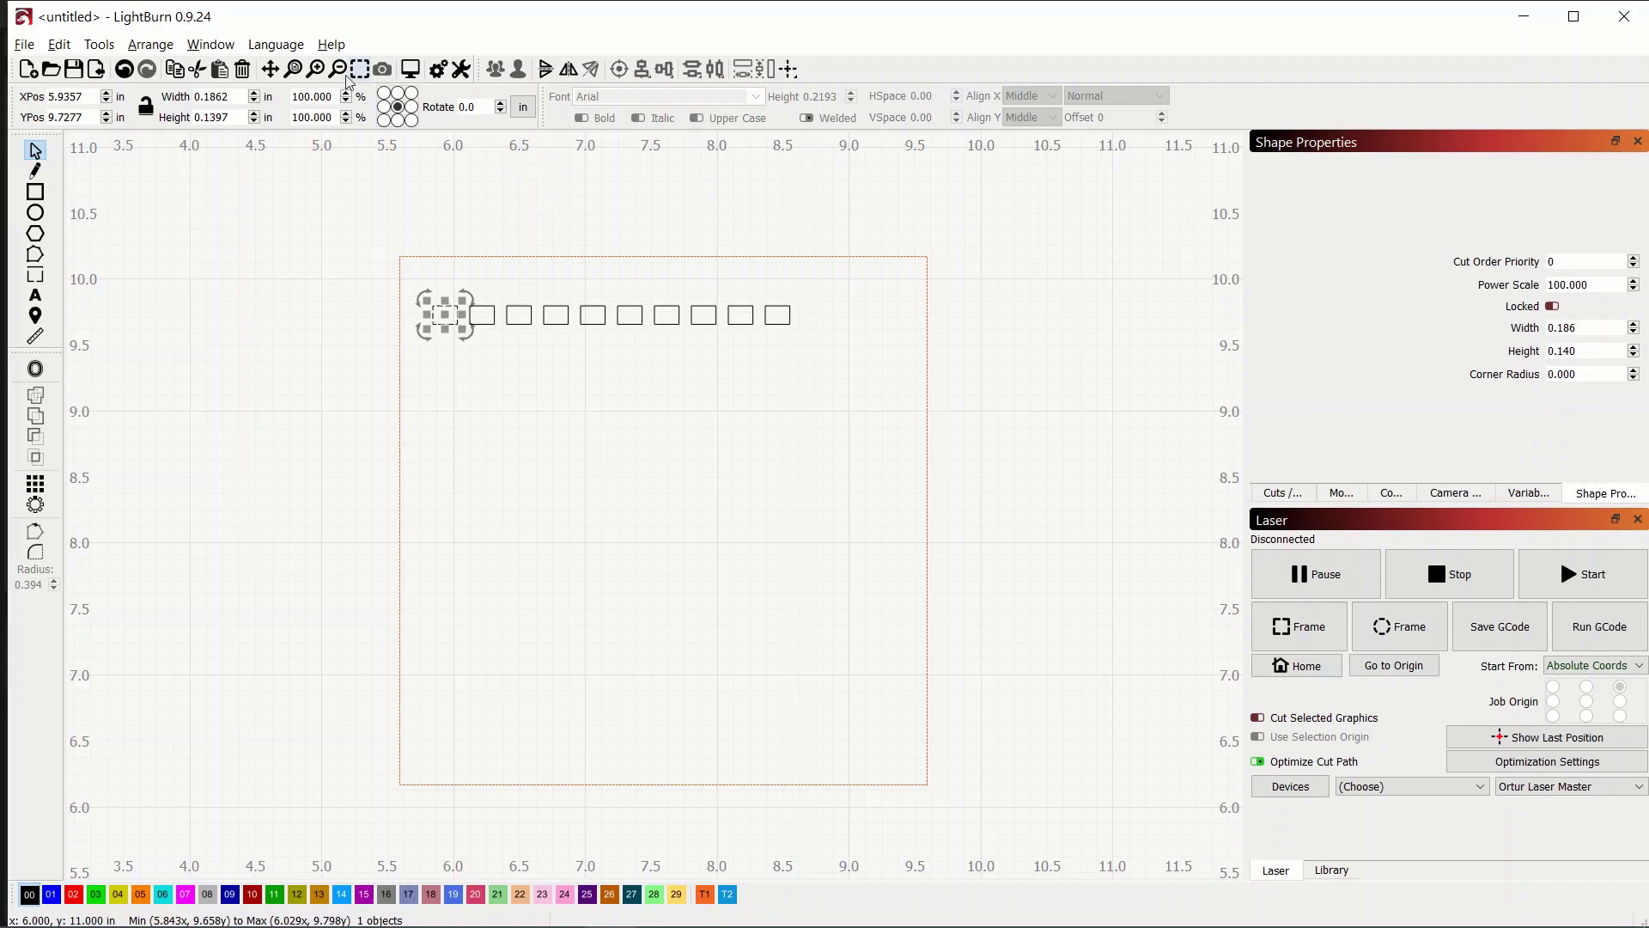
{"action": "left_click", "coordinate": [215, 43]}
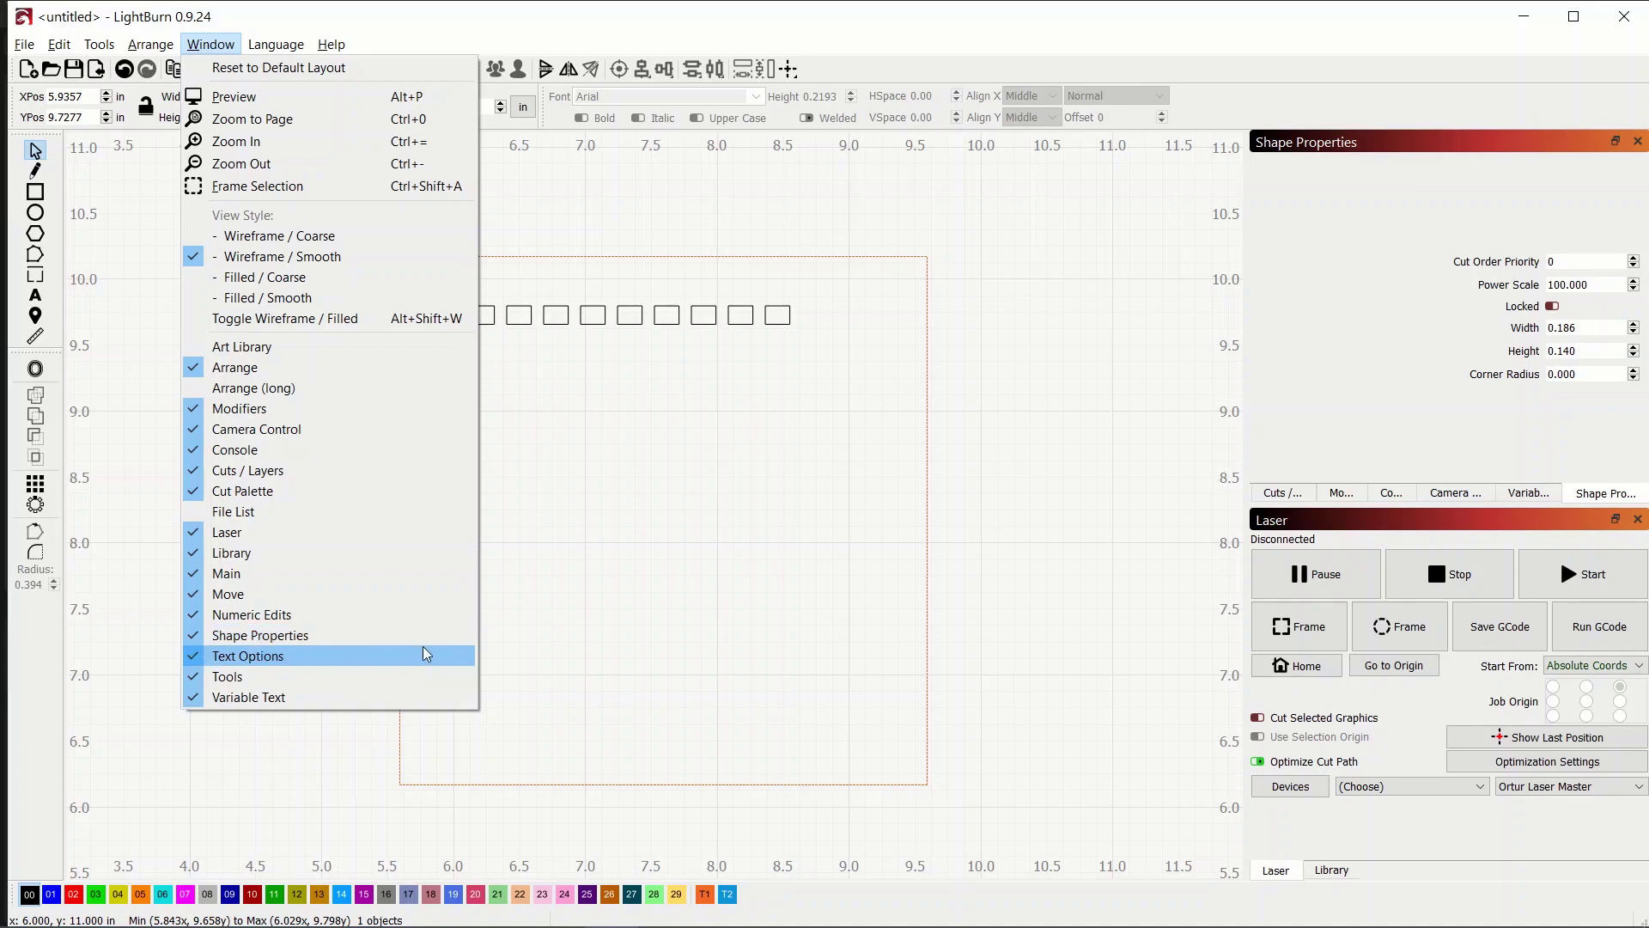
{"action": "left_click", "coordinate": [980, 597]}
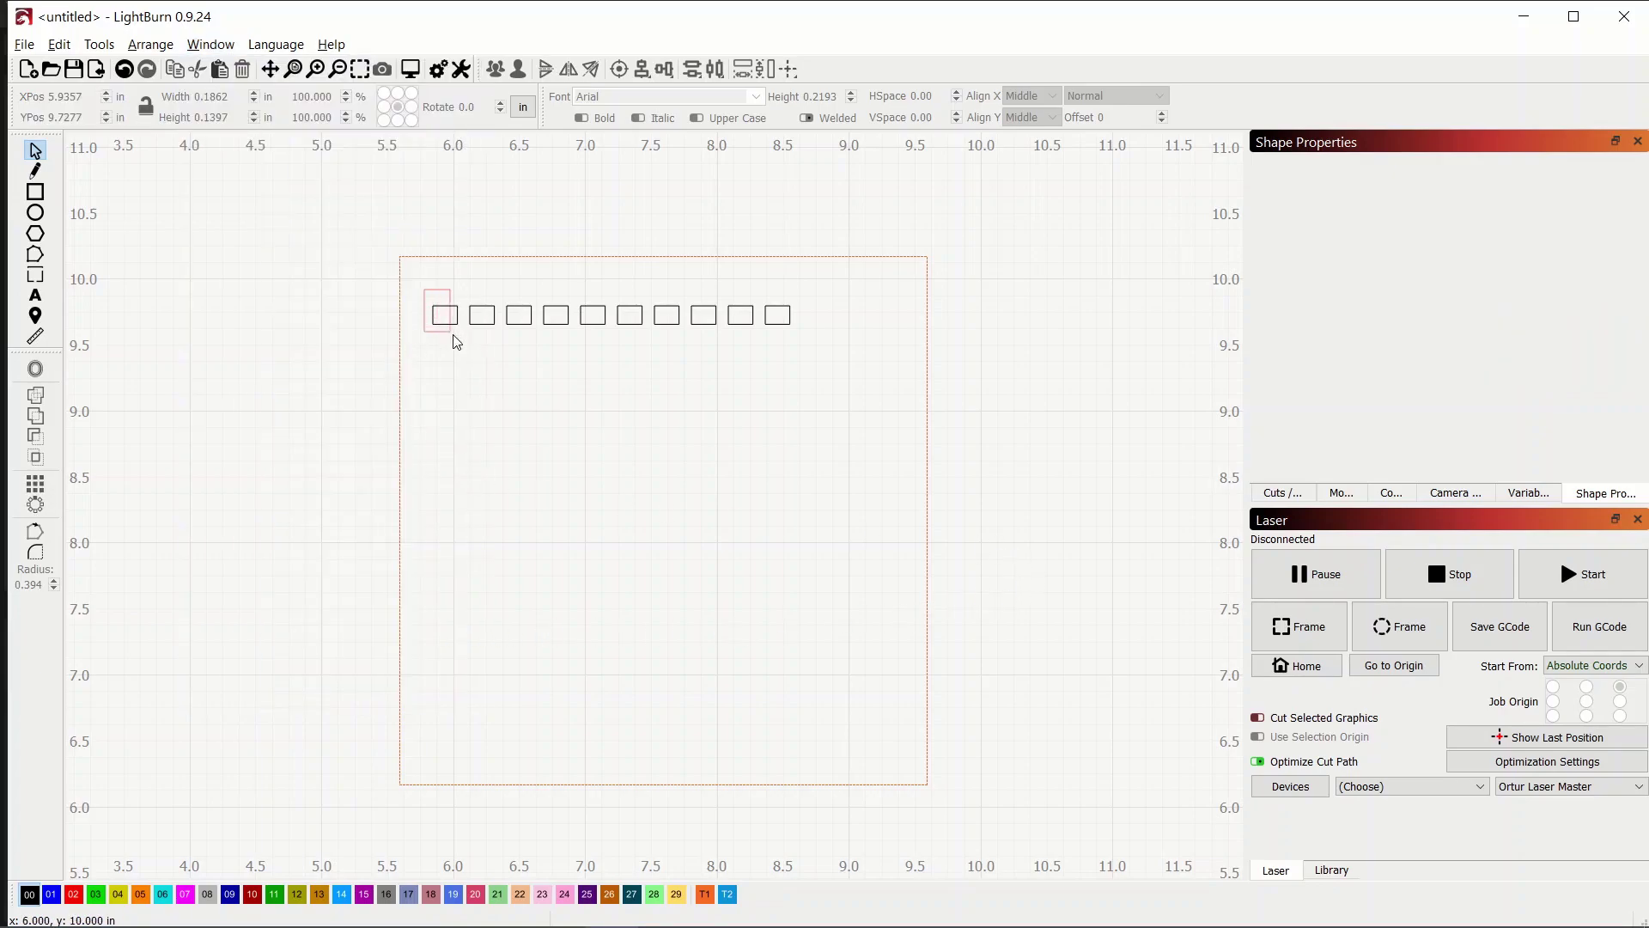
{"action": "left_click_drag", "start_coordinate": [456, 342], "coordinate": [466, 344]}
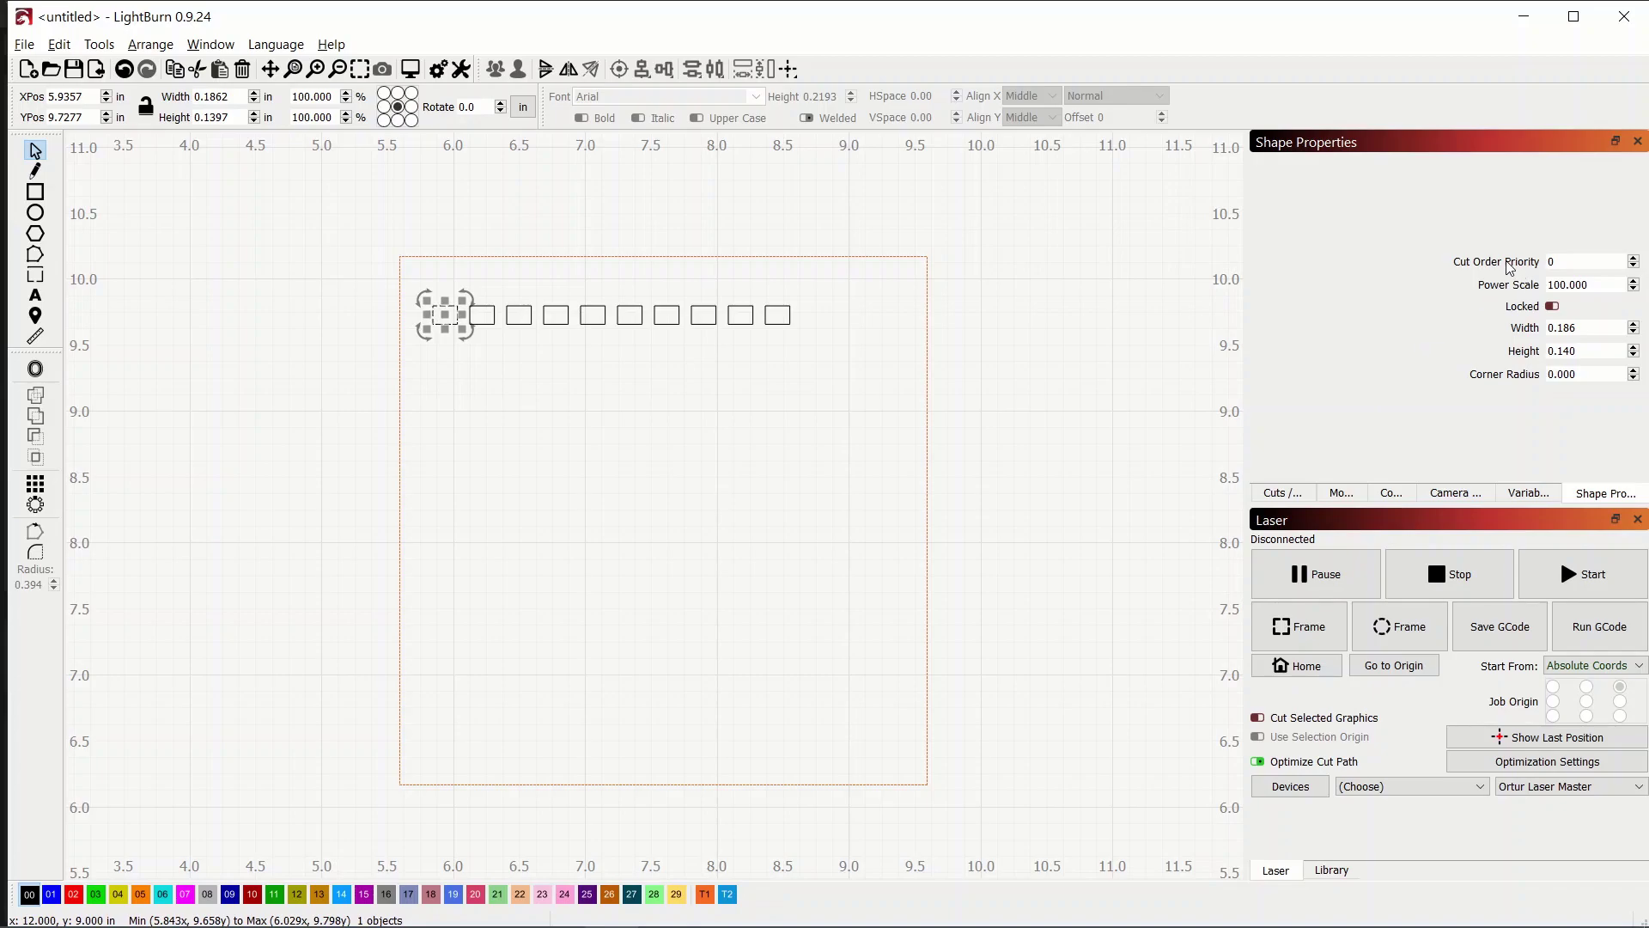
{"action": "left_click_drag", "start_coordinate": [1596, 286], "coordinate": [1539, 289]}
{"action": "type", "text": "10"}
{"action": "key", "text": "Return"}
Set the second box's Power Scale to 20 and select the third box's value
{"action": "left_click", "coordinate": [511, 287]}
{"action": "left_click", "coordinate": [482, 309]}
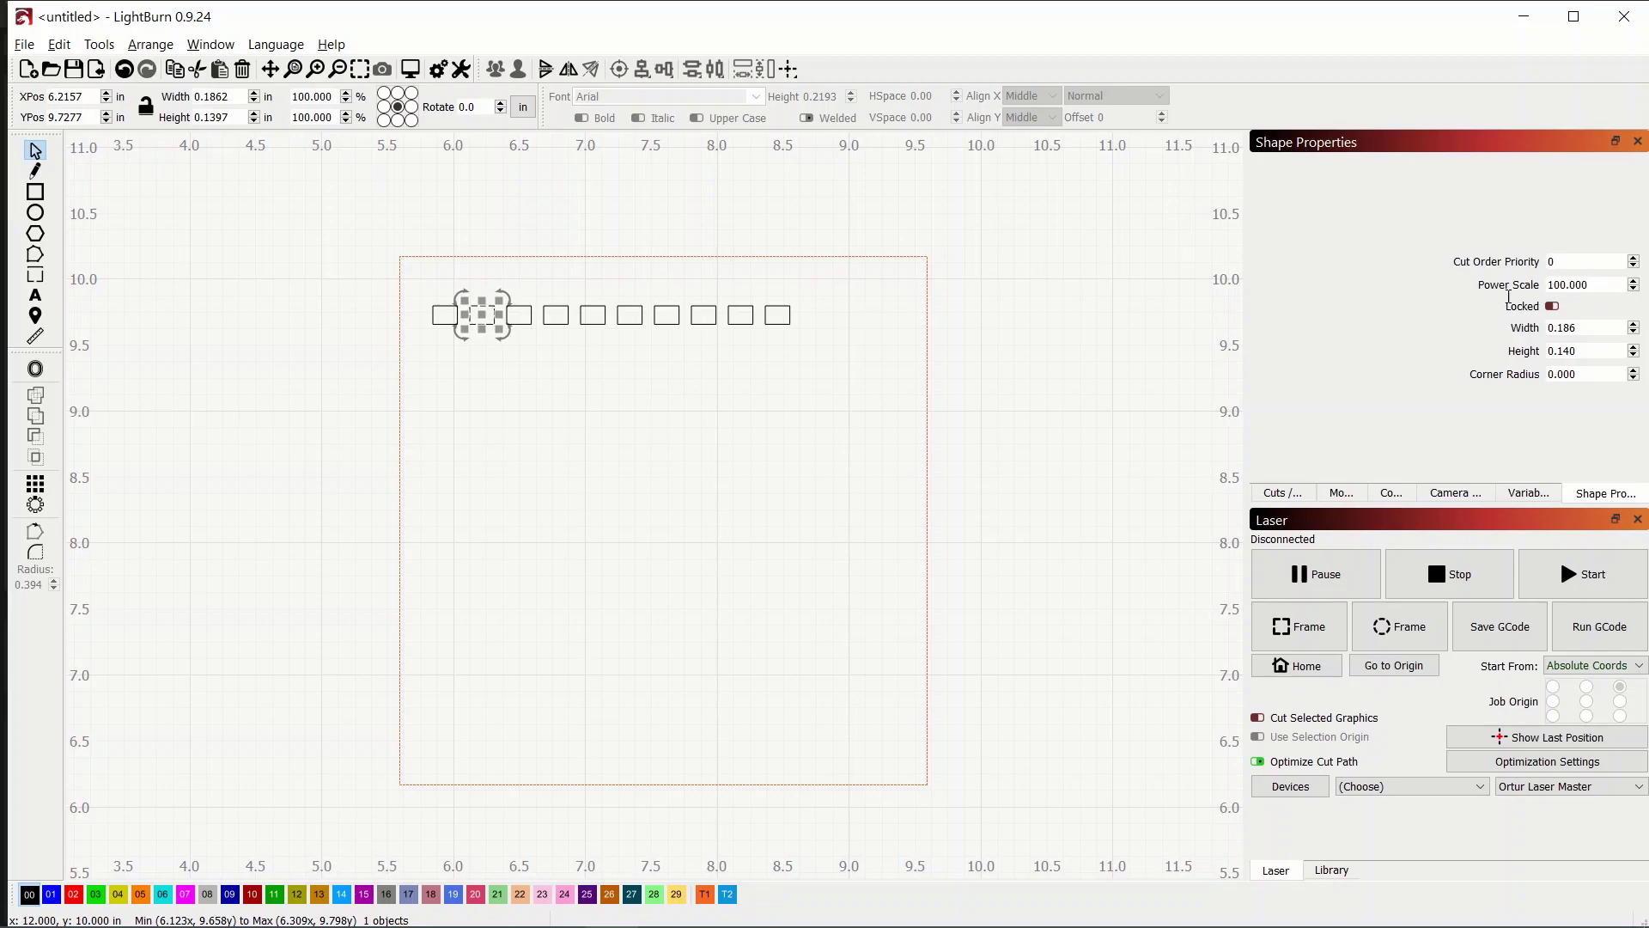
{"action": "double_click", "coordinate": [1546, 285]}
{"action": "type", "text": "20"}
{"action": "key", "text": "Return"}
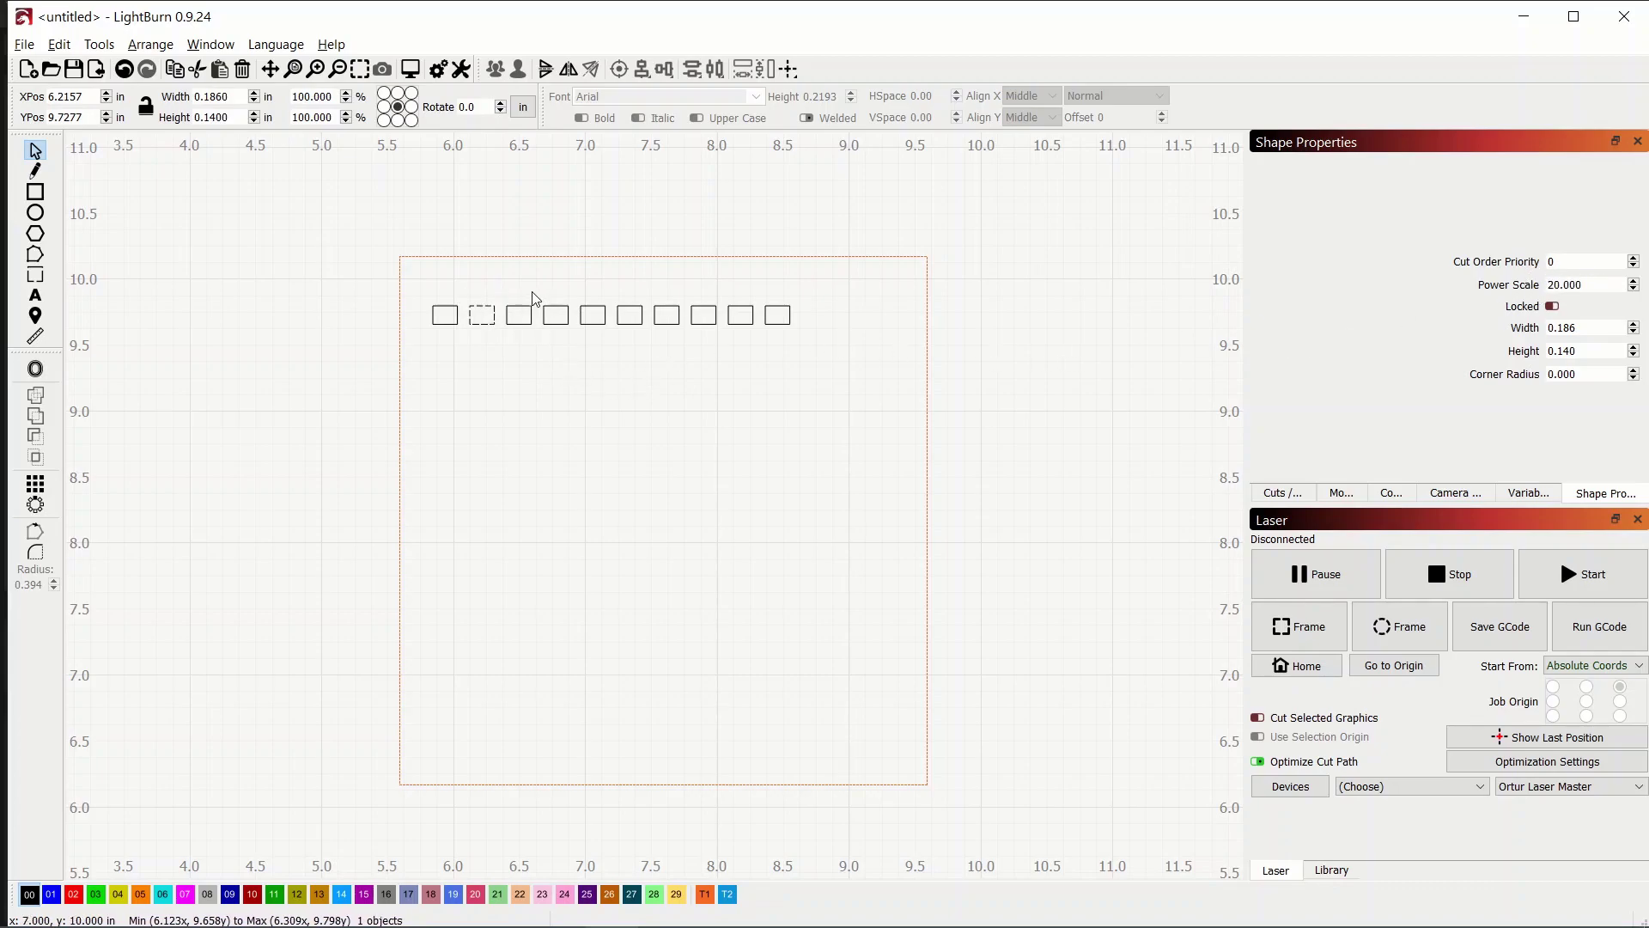
{"action": "left_click_drag", "start_coordinate": [533, 292], "coordinate": [504, 343]}
{"action": "double_click", "coordinate": [1546, 285]}
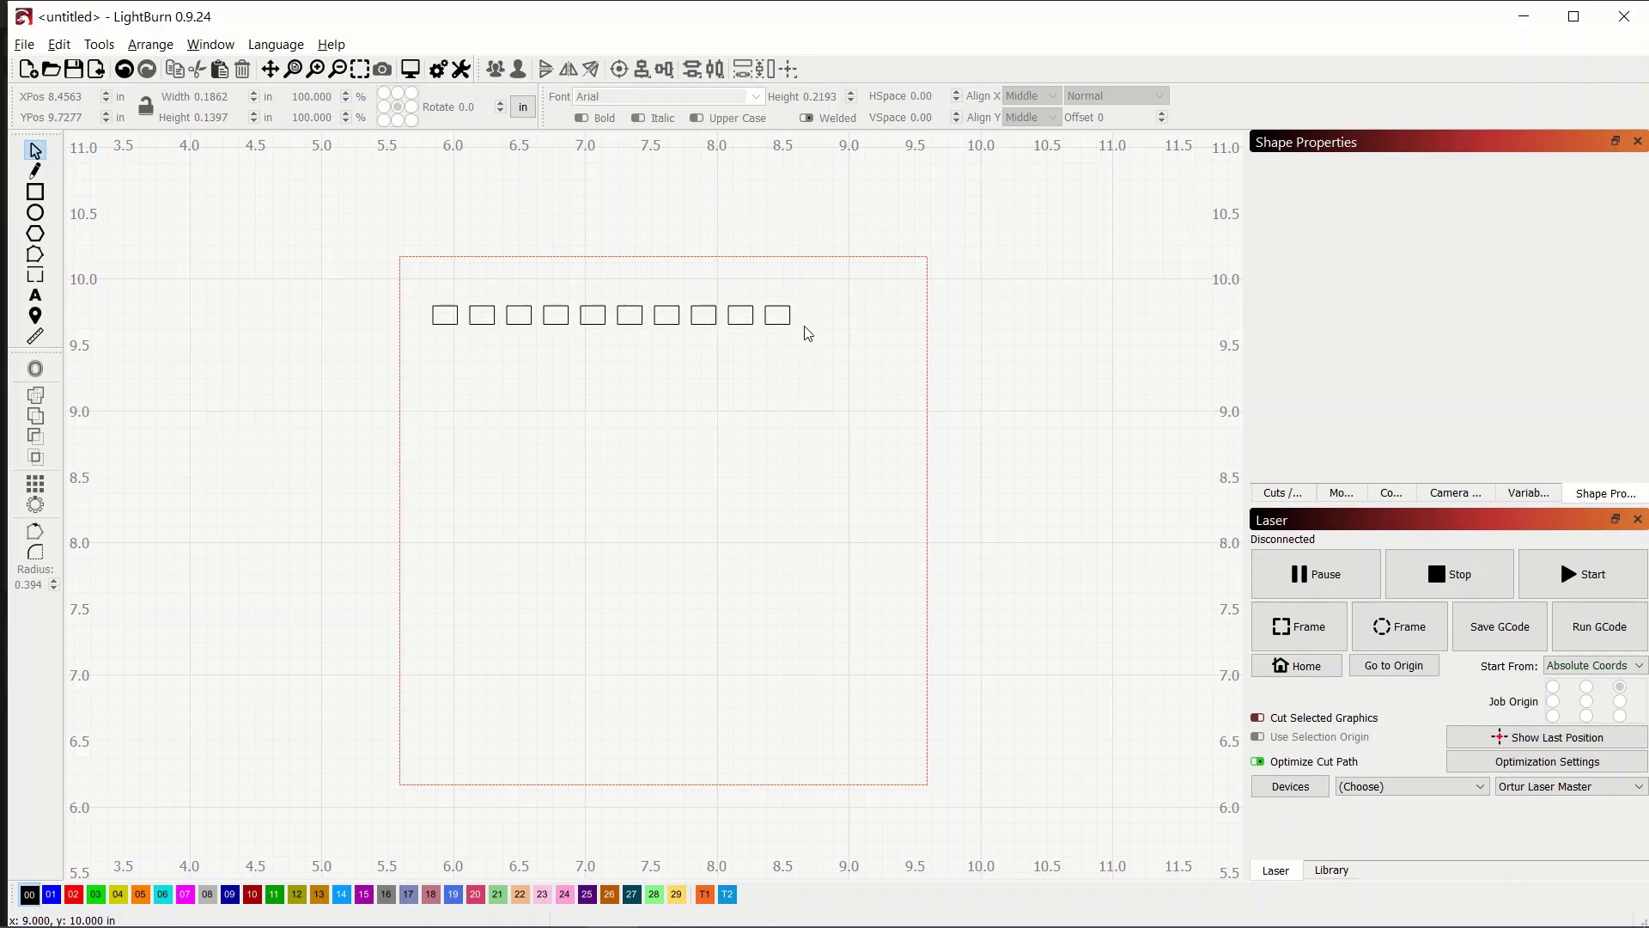
Grid-array the selected top row into 10 rows, forming a 10 × 10 grid
{"action": "left_click_drag", "start_coordinate": [797, 314], "coordinate": [418, 371]}
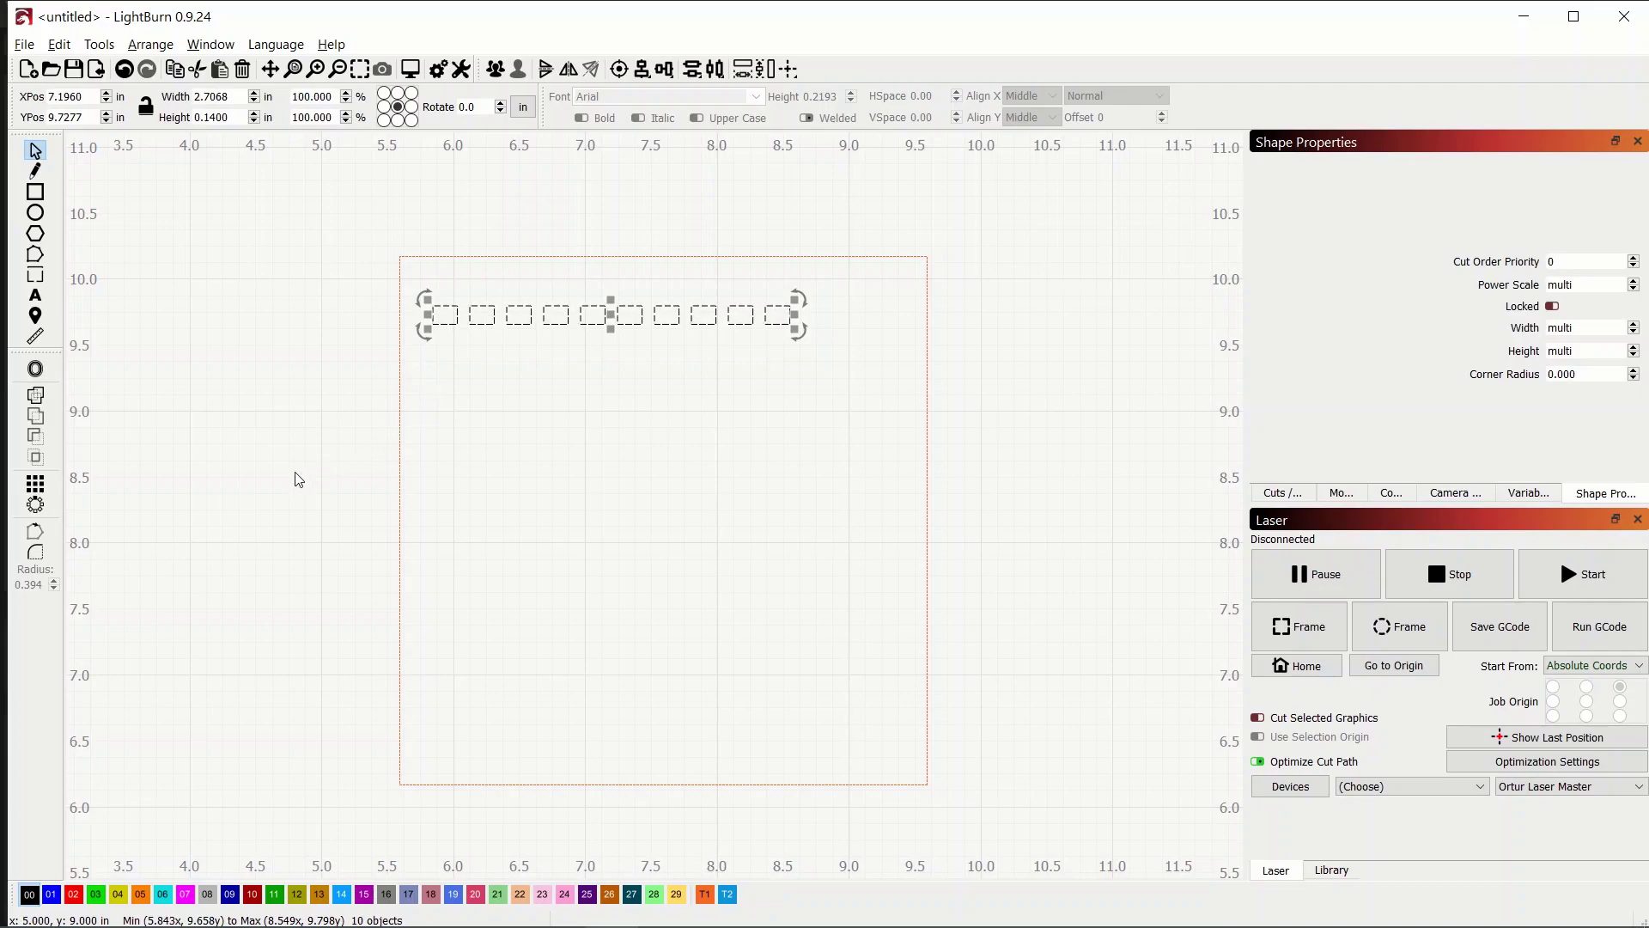
{"action": "left_click", "coordinate": [35, 484]}
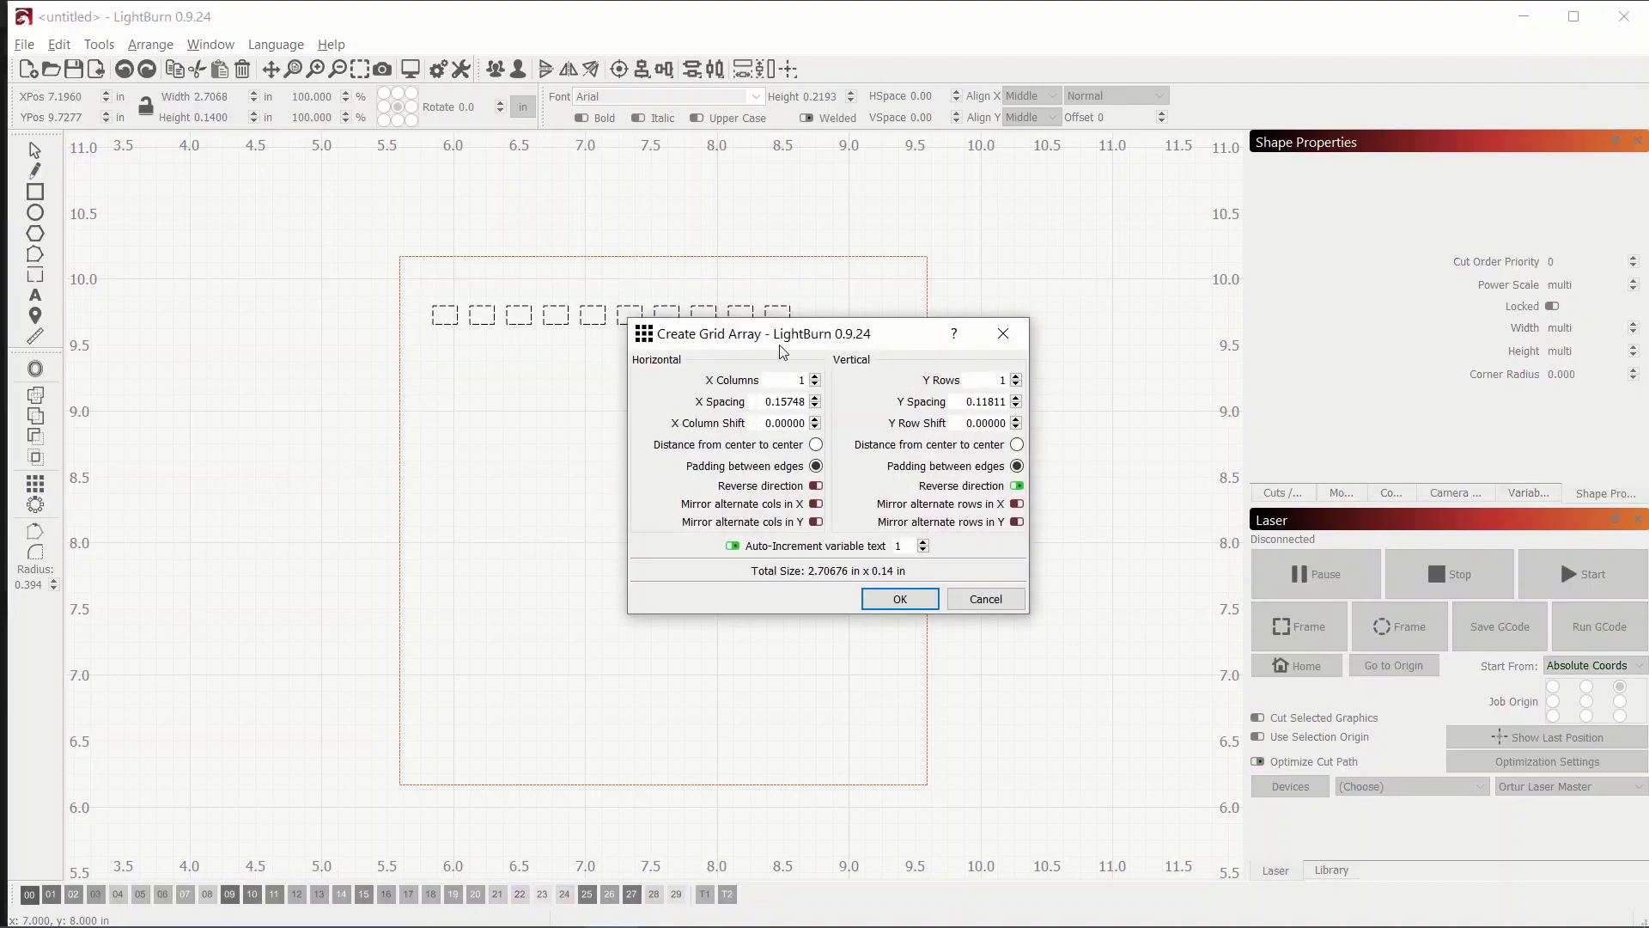
{"action": "left_click_drag", "start_coordinate": [788, 345], "coordinate": [1013, 343]}
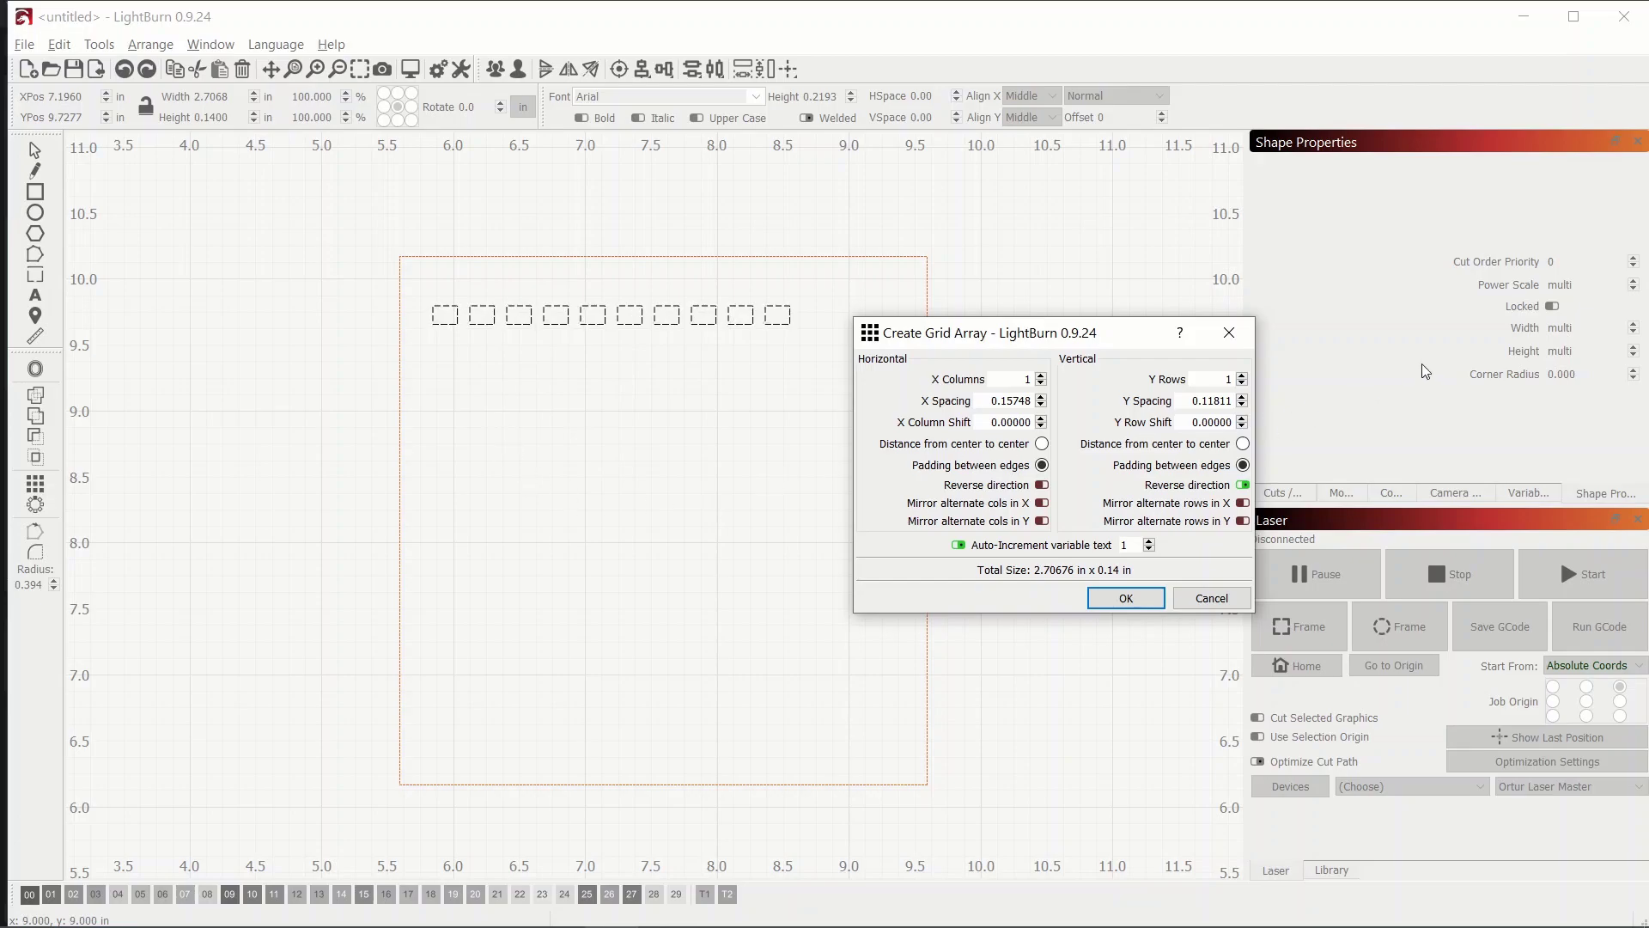
{"action": "left_click", "coordinate": [1243, 376]}
{"action": "left_click", "coordinate": [1242, 376]}
{"action": "left_click", "coordinate": [1243, 376]}
{"action": "left_click", "coordinate": [1242, 376]}
{"action": "left_click", "coordinate": [1243, 378]}
{"action": "left_click", "coordinate": [1127, 599]}
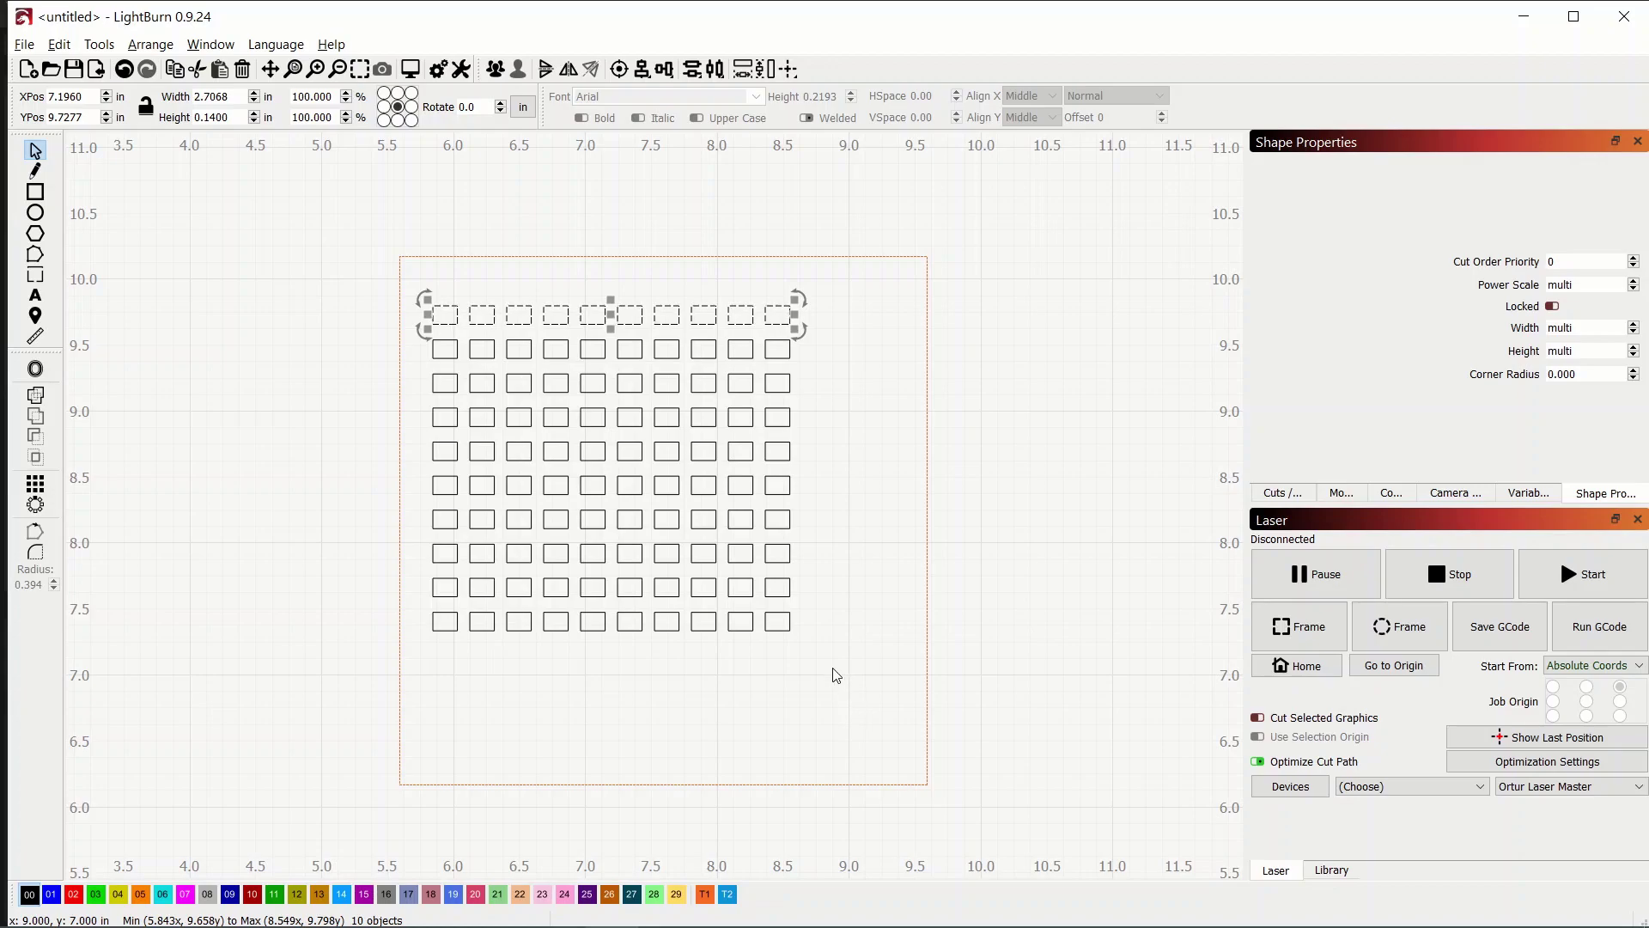
Enlarge the 100-box grid to about 3.09 × 2.81 in, then select the top row
{"action": "left_click_drag", "start_coordinate": [833, 669], "coordinate": [415, 285]}
{"action": "left_click_drag", "start_coordinate": [797, 640], "coordinate": [832, 685]}
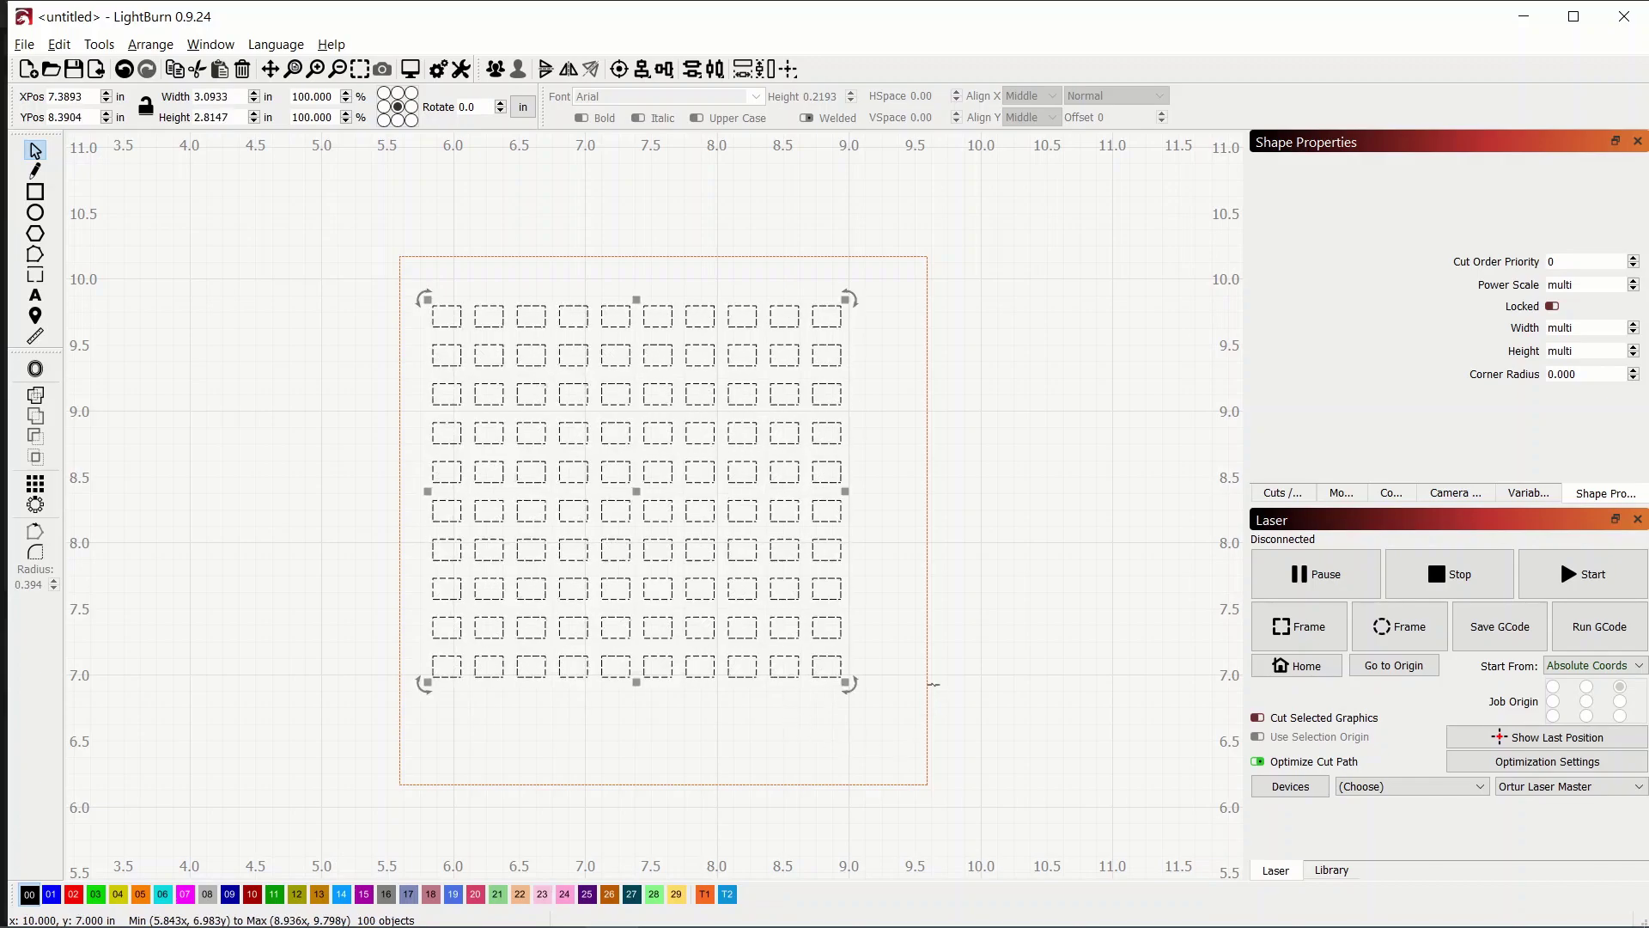
{"action": "left_click", "coordinate": [983, 466]}
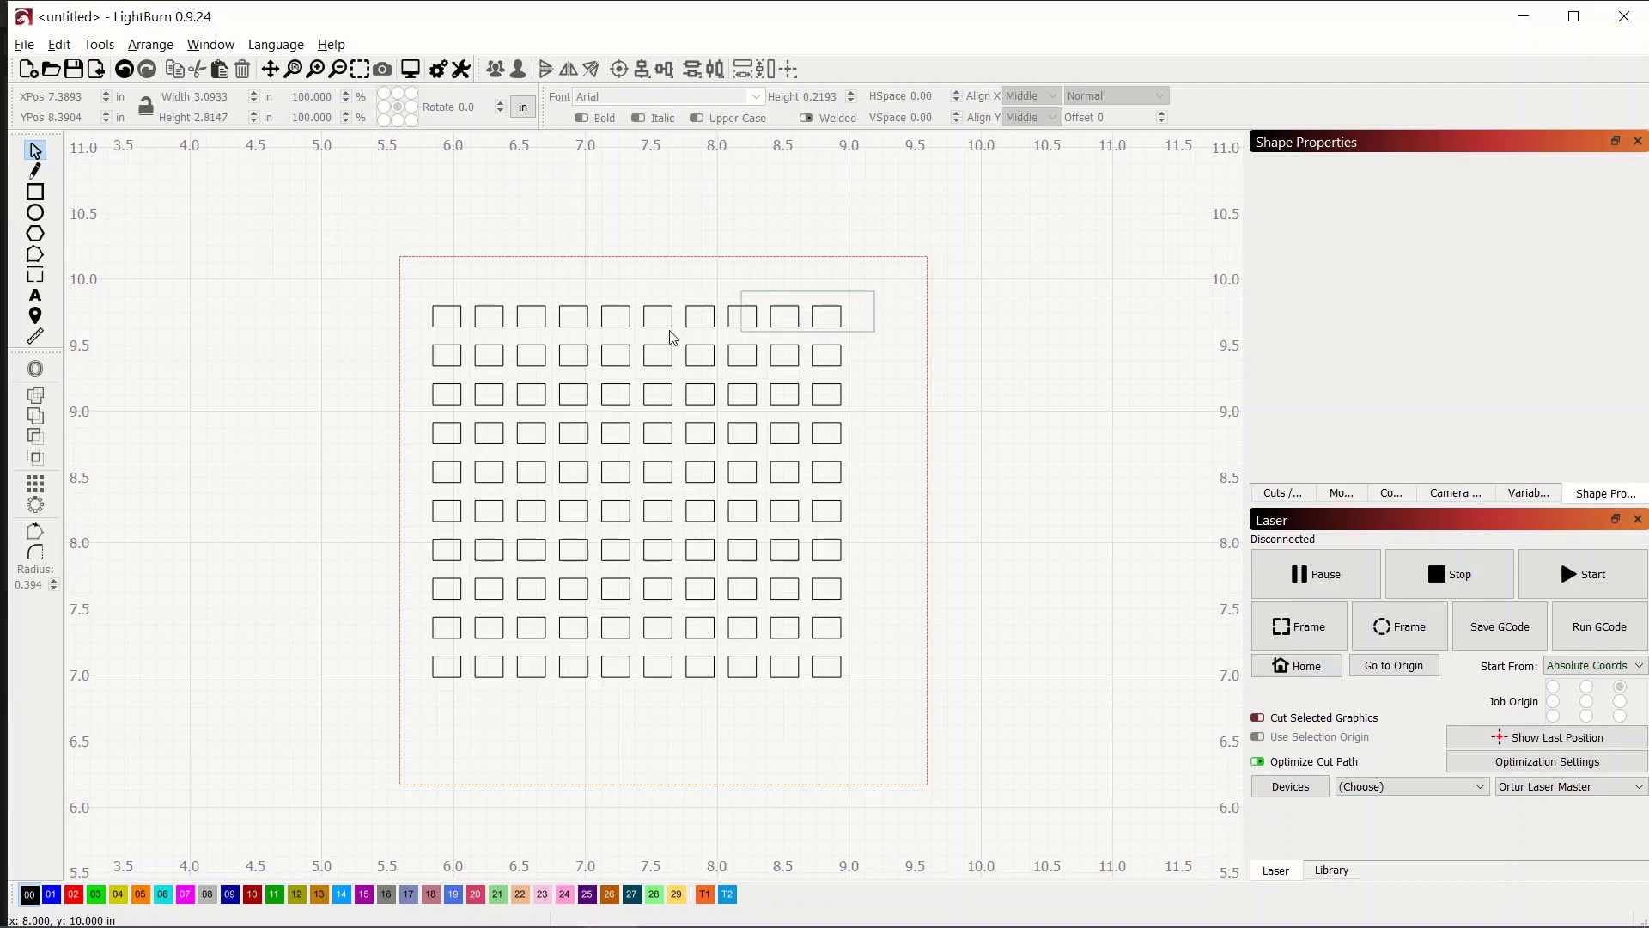
{"action": "left_click_drag", "start_coordinate": [669, 336], "coordinate": [422, 343]}
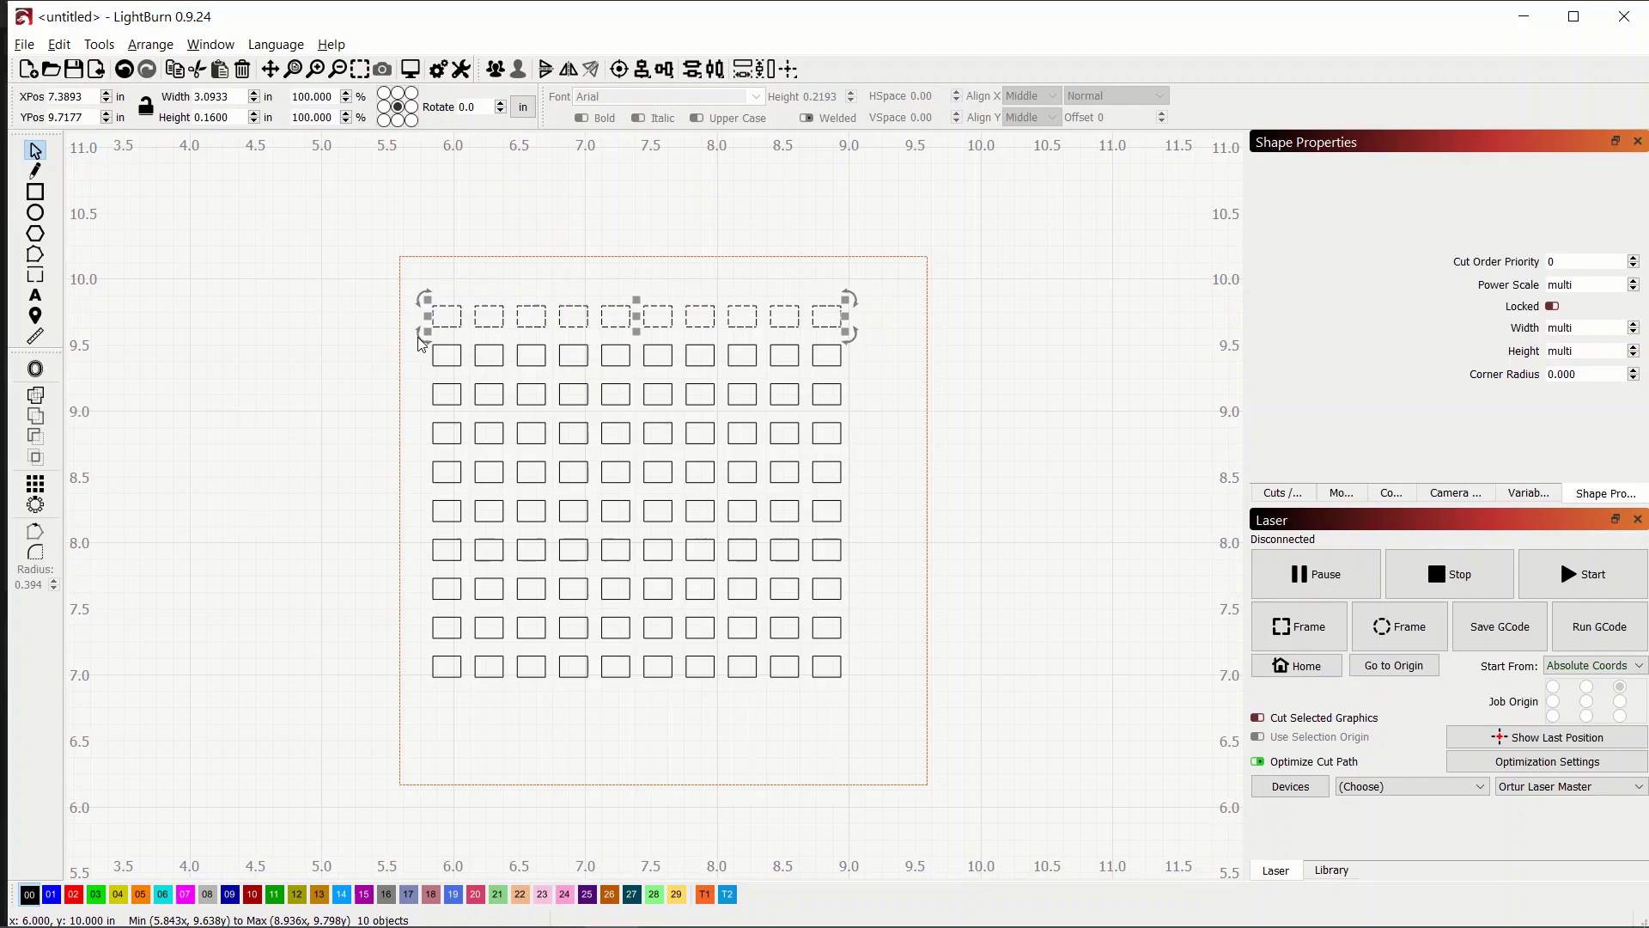
Show the Cuts / Layers list with layer C00 on Fill, speed 1000, 100% power
{"action": "left_click", "coordinate": [1295, 494]}
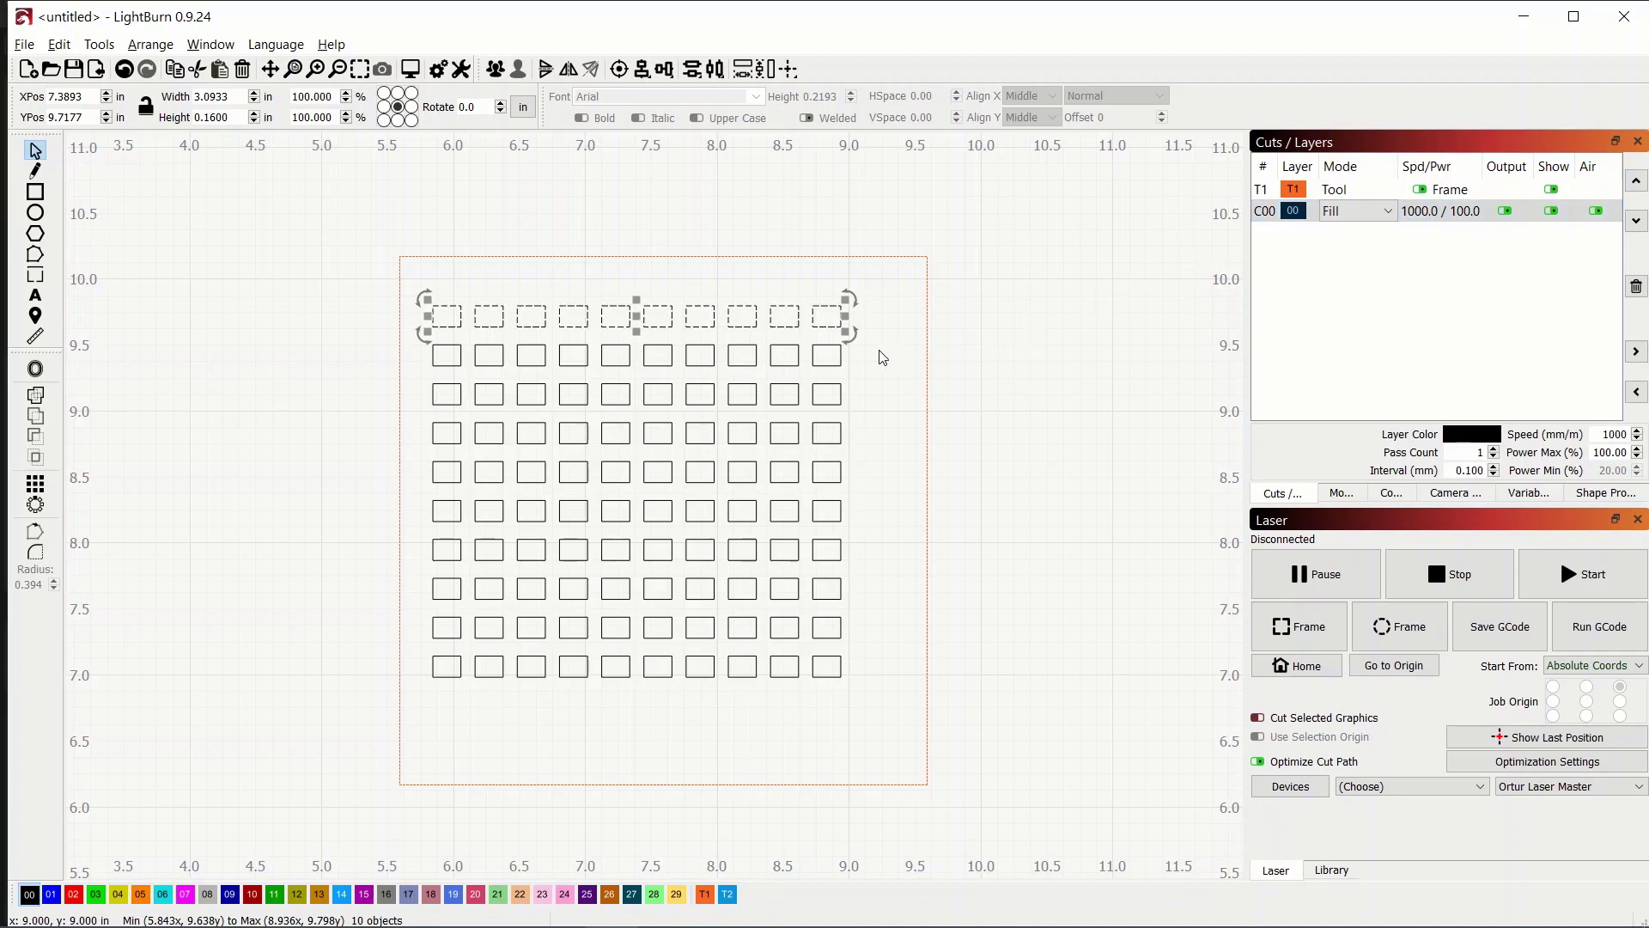
Put the second row on blue layer 01 with speed 1100
{"action": "left_click_drag", "start_coordinate": [881, 344], "coordinate": [429, 376]}
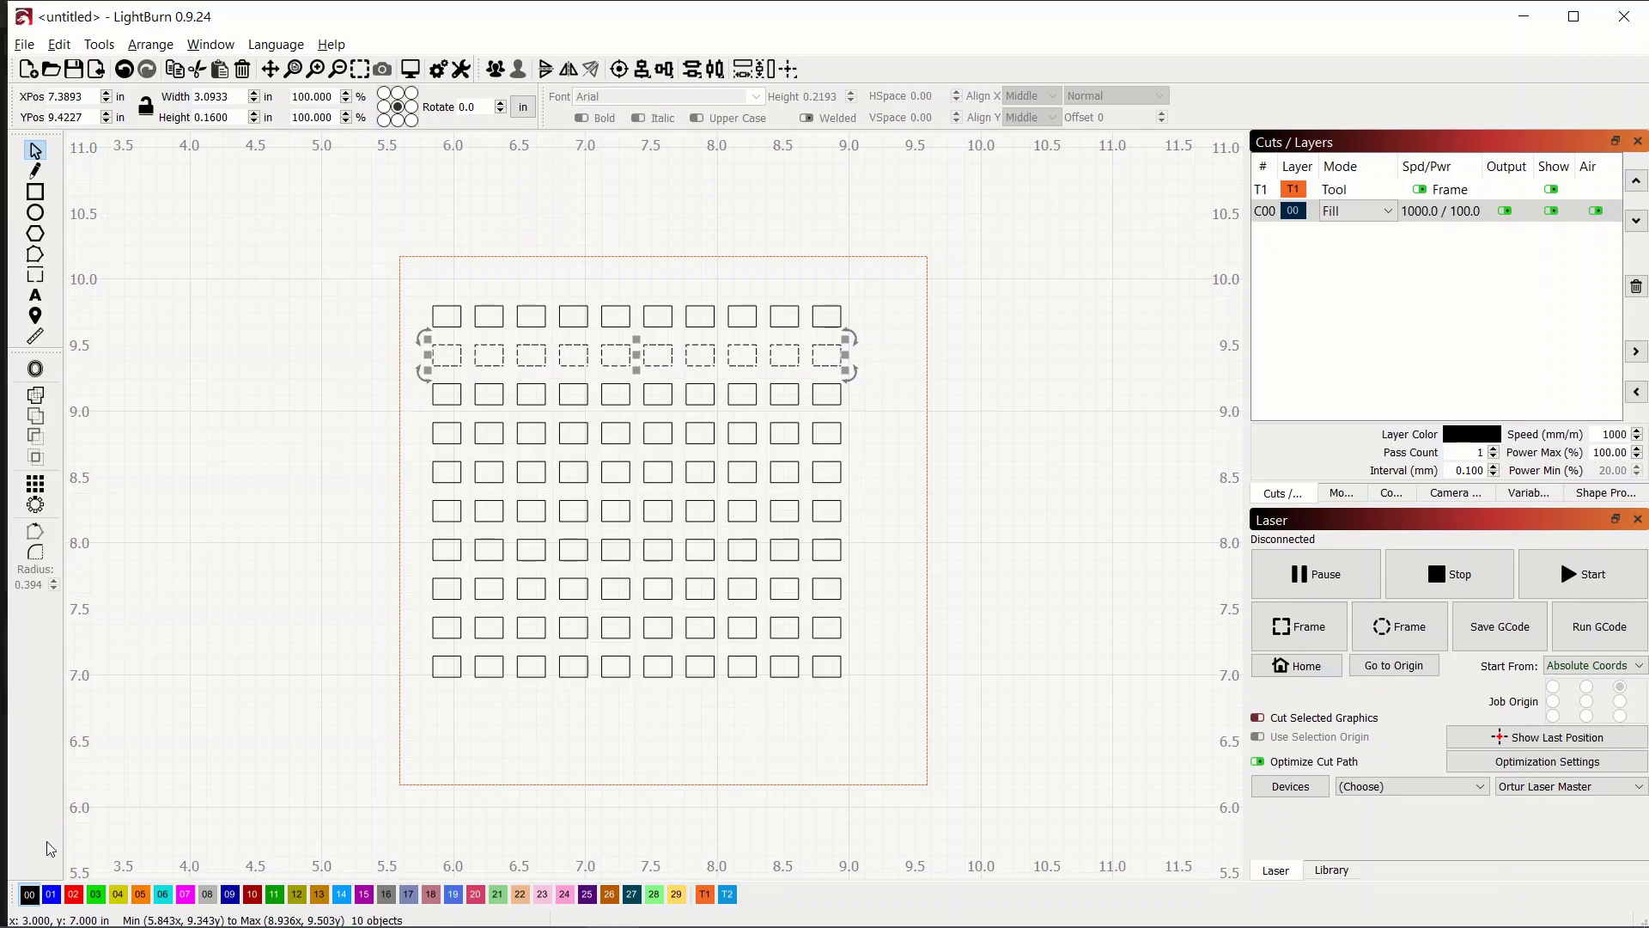
{"action": "left_click", "coordinate": [52, 894]}
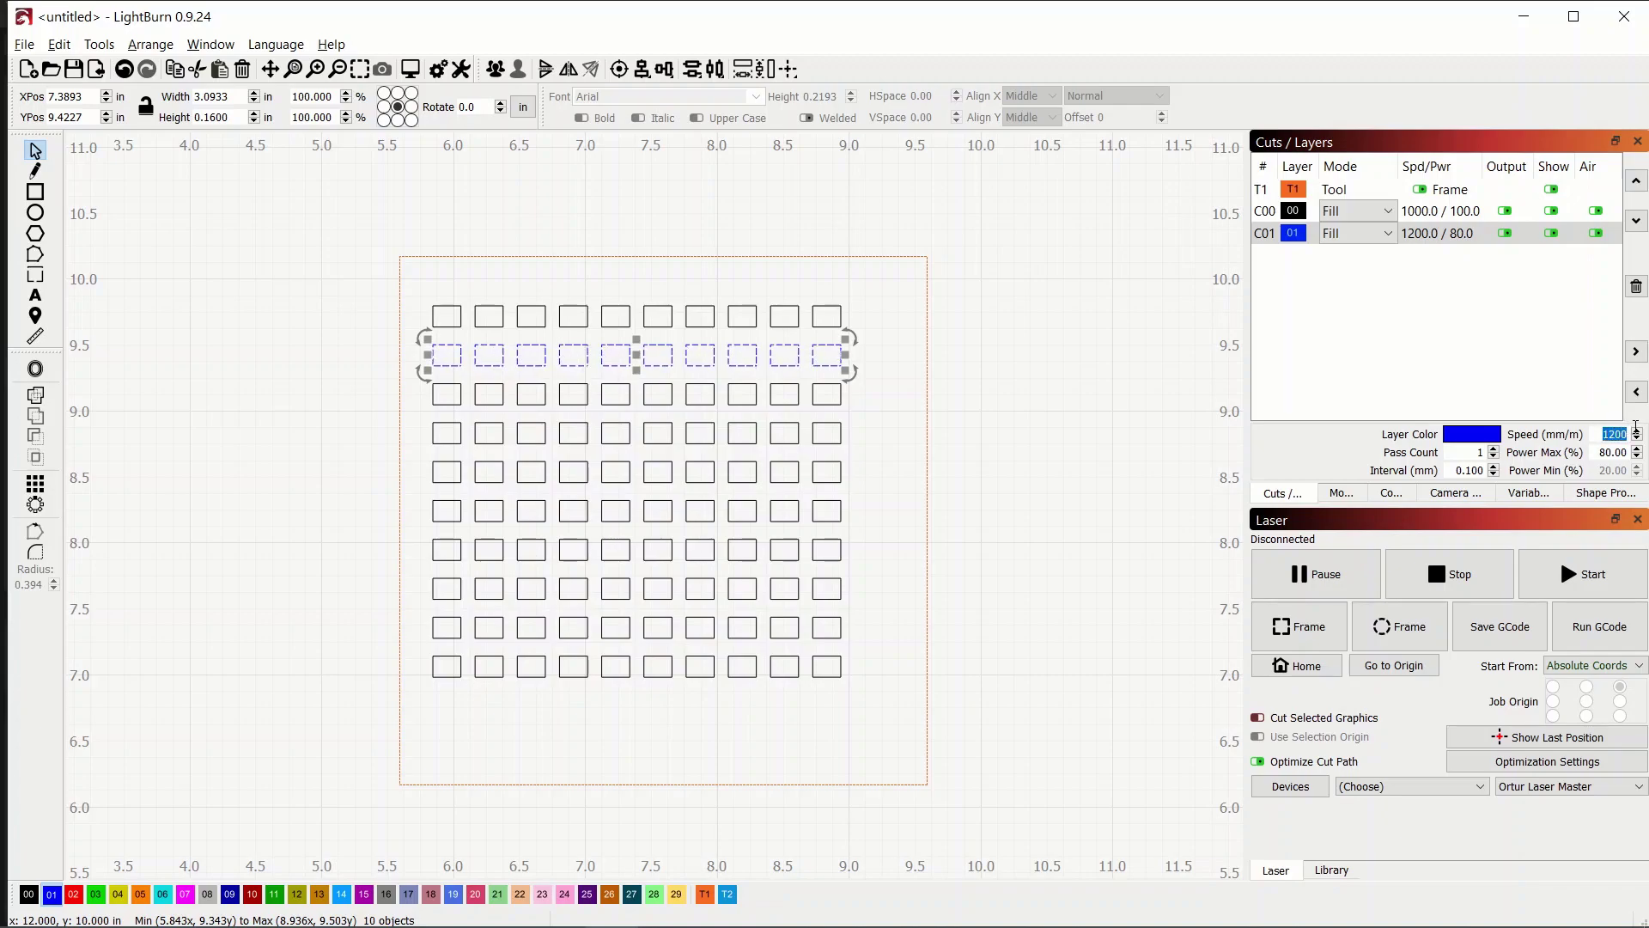
{"action": "left_click_drag", "start_coordinate": [1601, 434], "coordinate": [1616, 434]}
{"action": "type", "text": "11"}
Put the third row on red layer 02 and set its speed to 1200
{"action": "left_click_drag", "start_coordinate": [418, 418], "coordinate": [872, 379]}
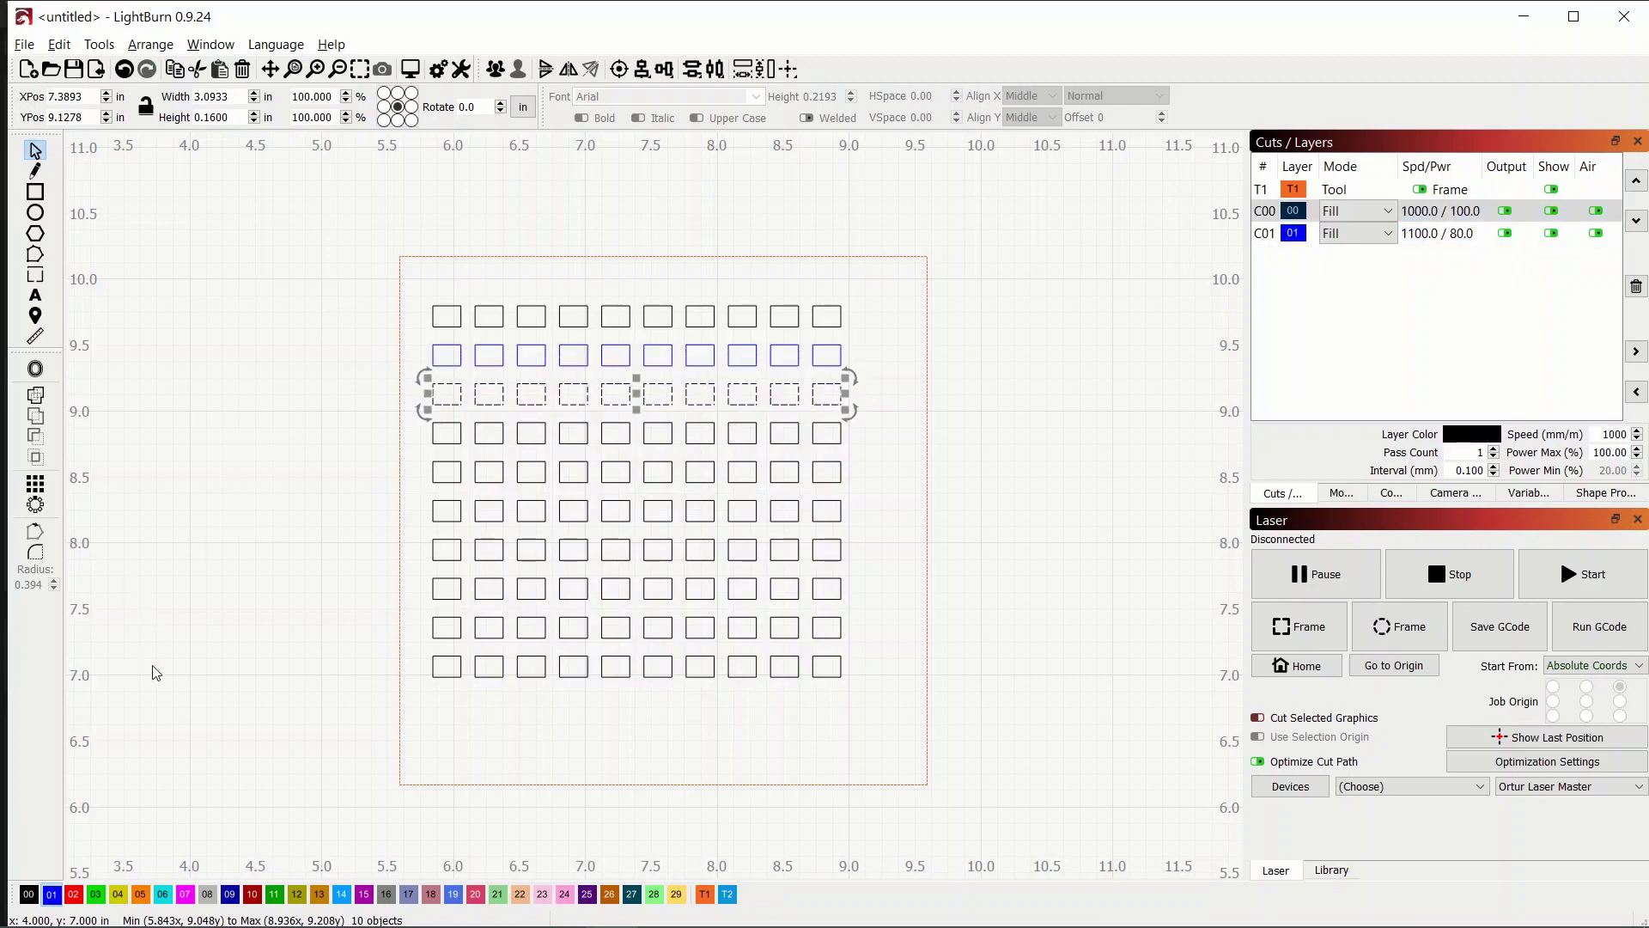
{"action": "left_click", "coordinate": [75, 895]}
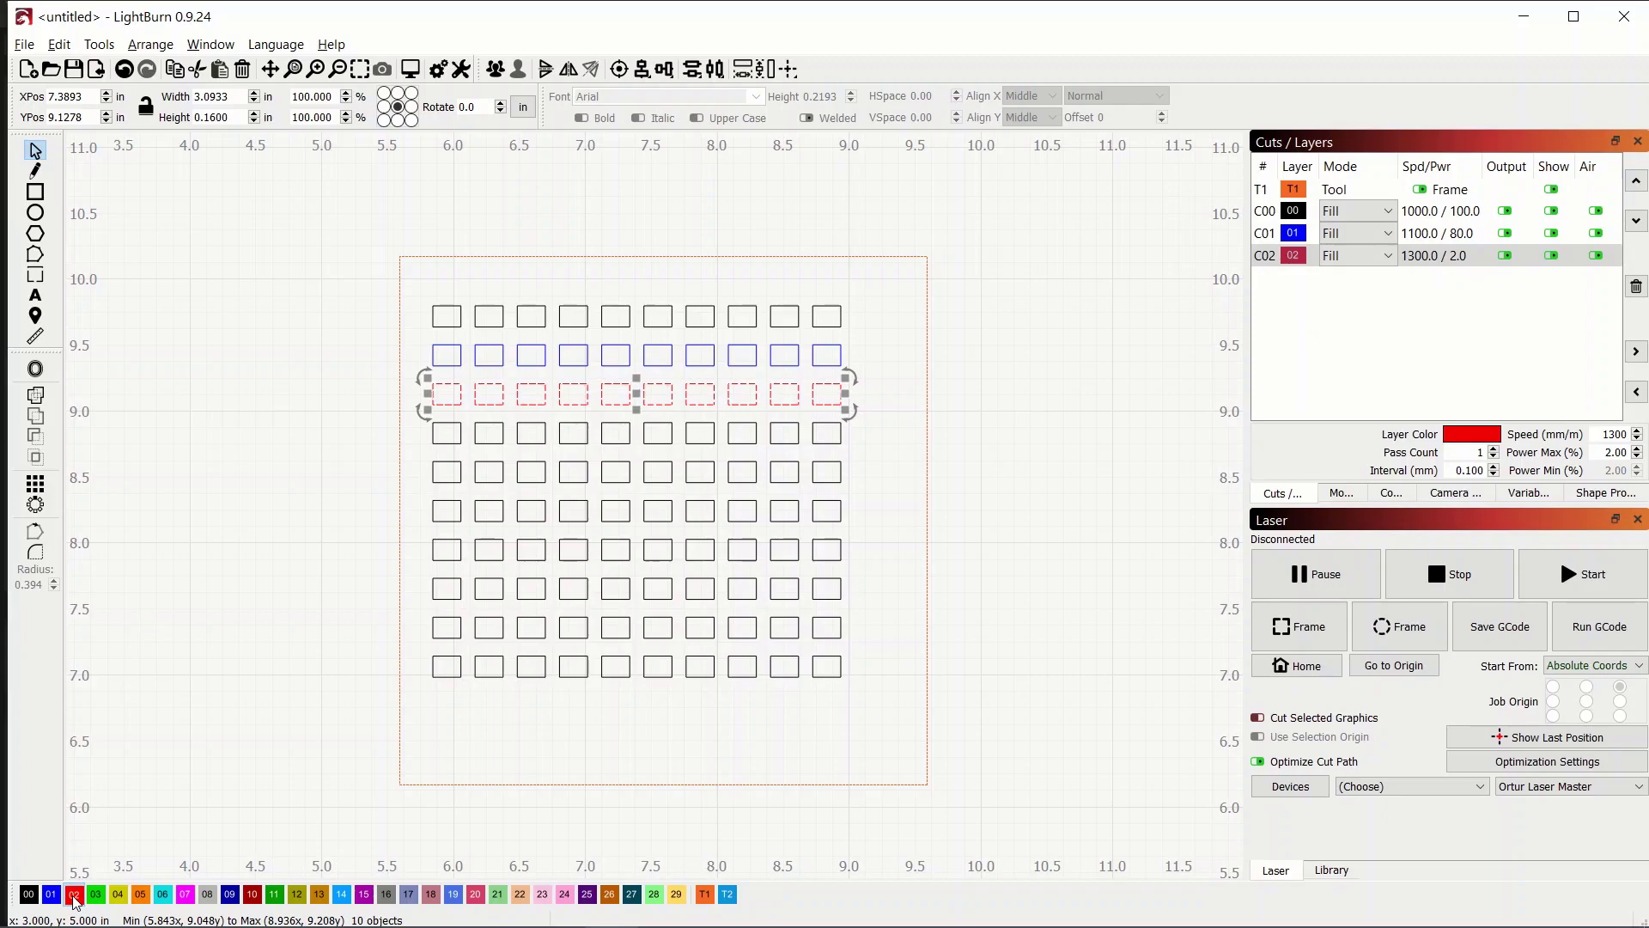
{"action": "left_click", "coordinate": [1429, 267]}
{"action": "left_click", "coordinate": [1605, 435]}
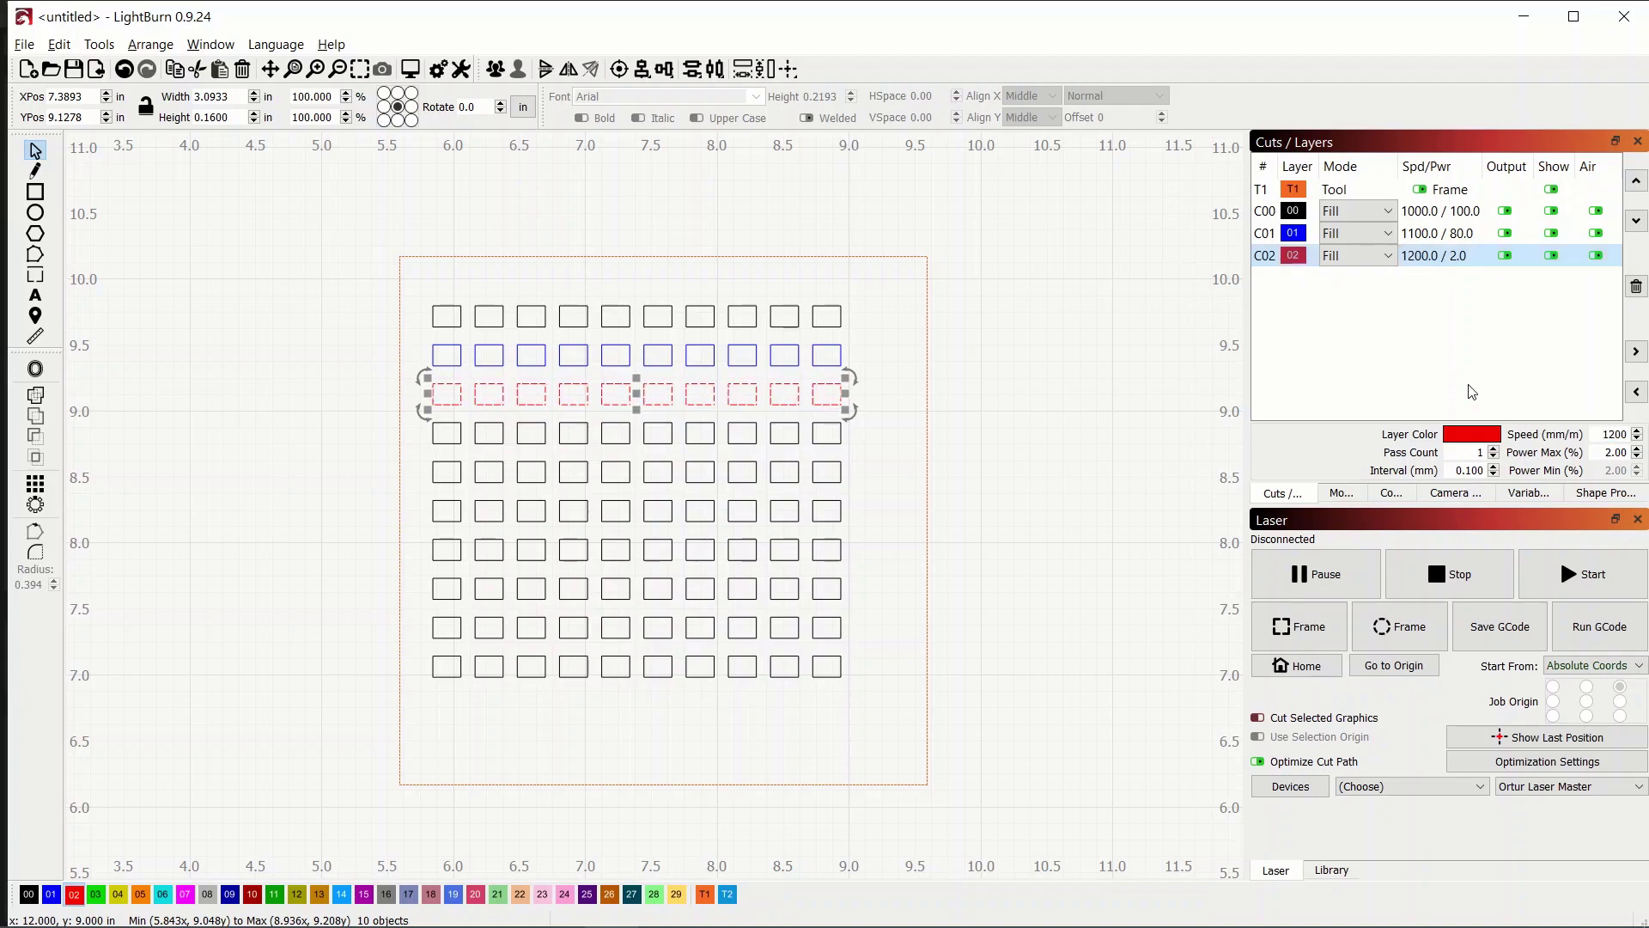
{"action": "left_click_drag", "start_coordinate": [411, 453], "coordinate": [874, 418]}
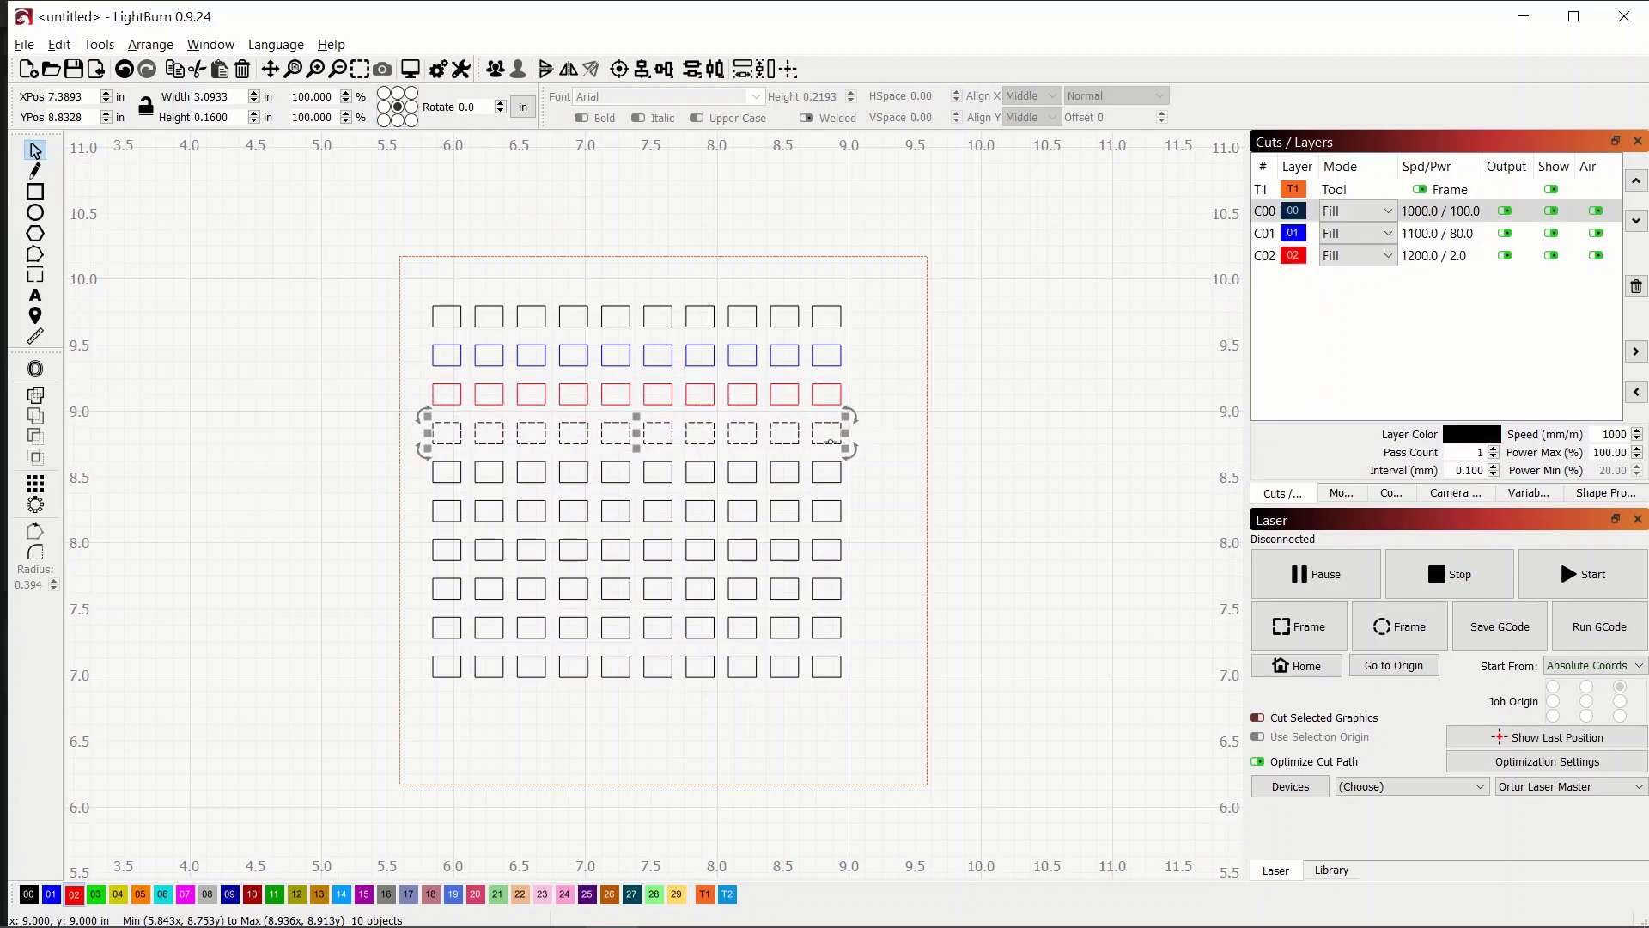
Move the fourth grid row onto a new green layer
{"action": "left_click", "coordinate": [96, 895]}
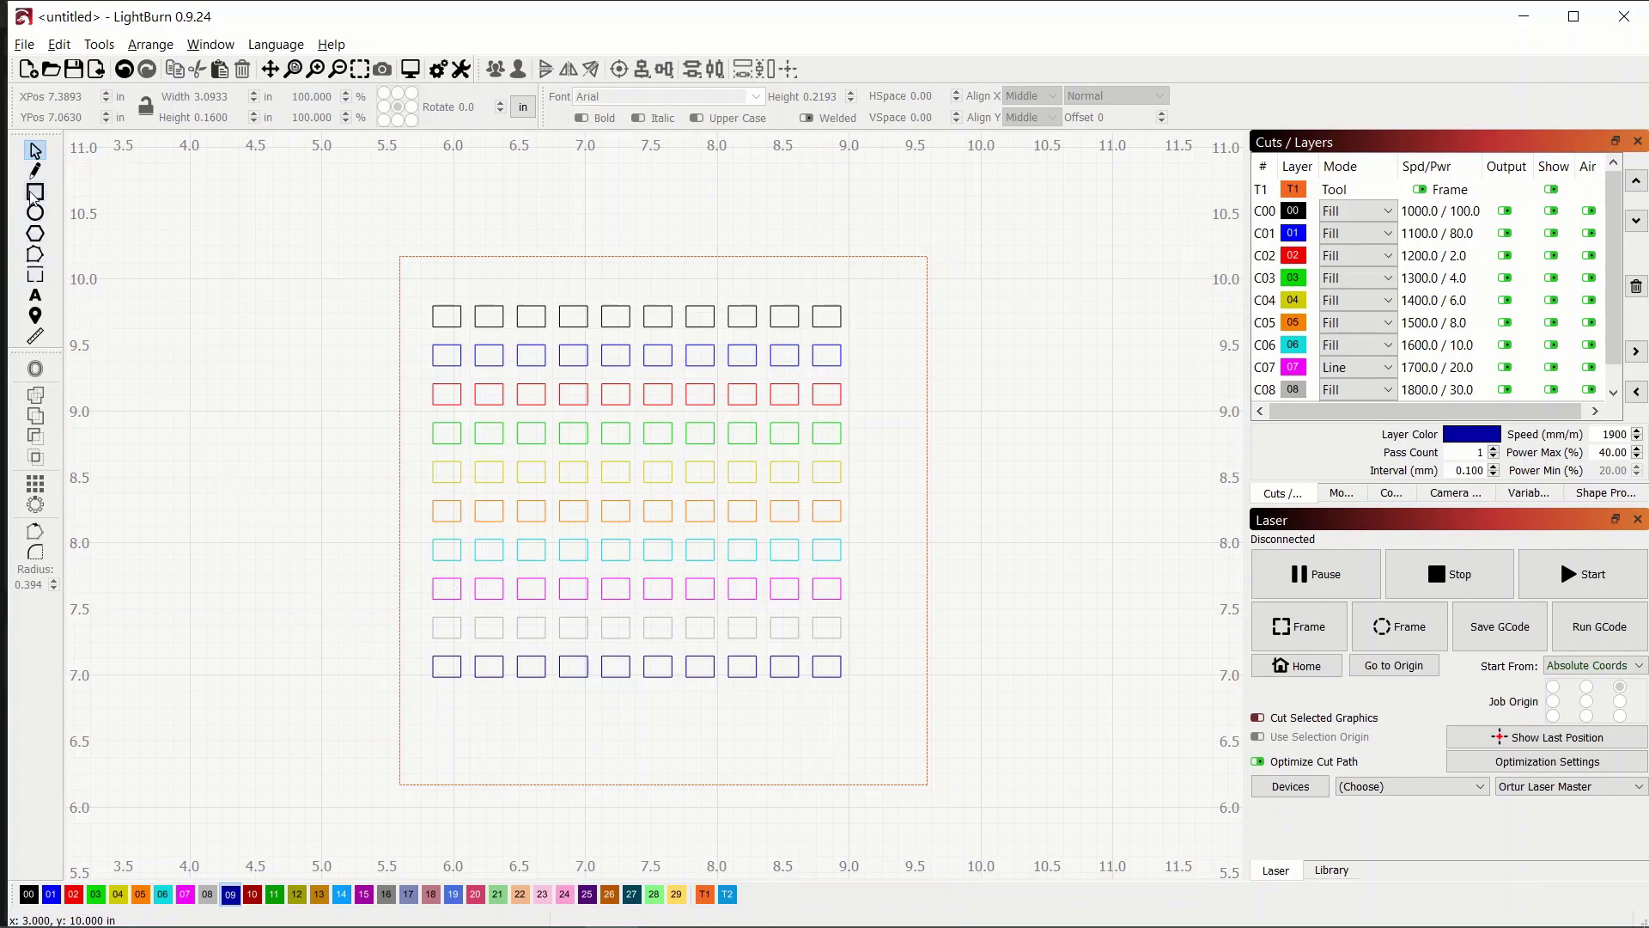
{"action": "left_click", "coordinate": [35, 296]}
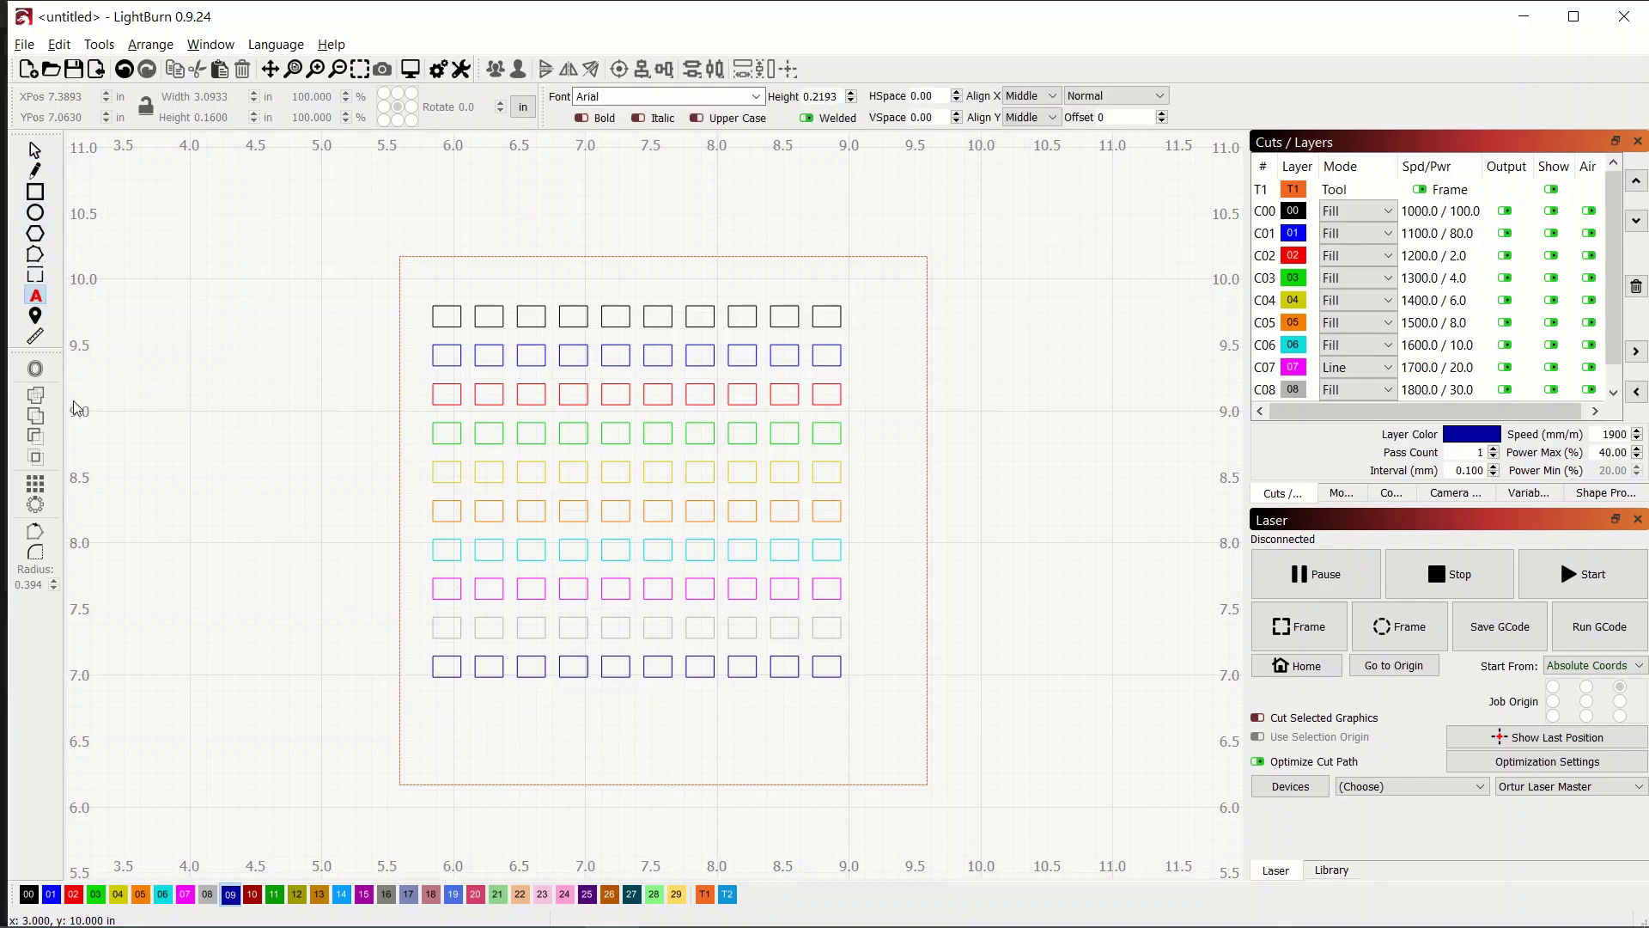
{"action": "left_click", "coordinate": [436, 729]}
{"action": "type", "text": "10 20"}
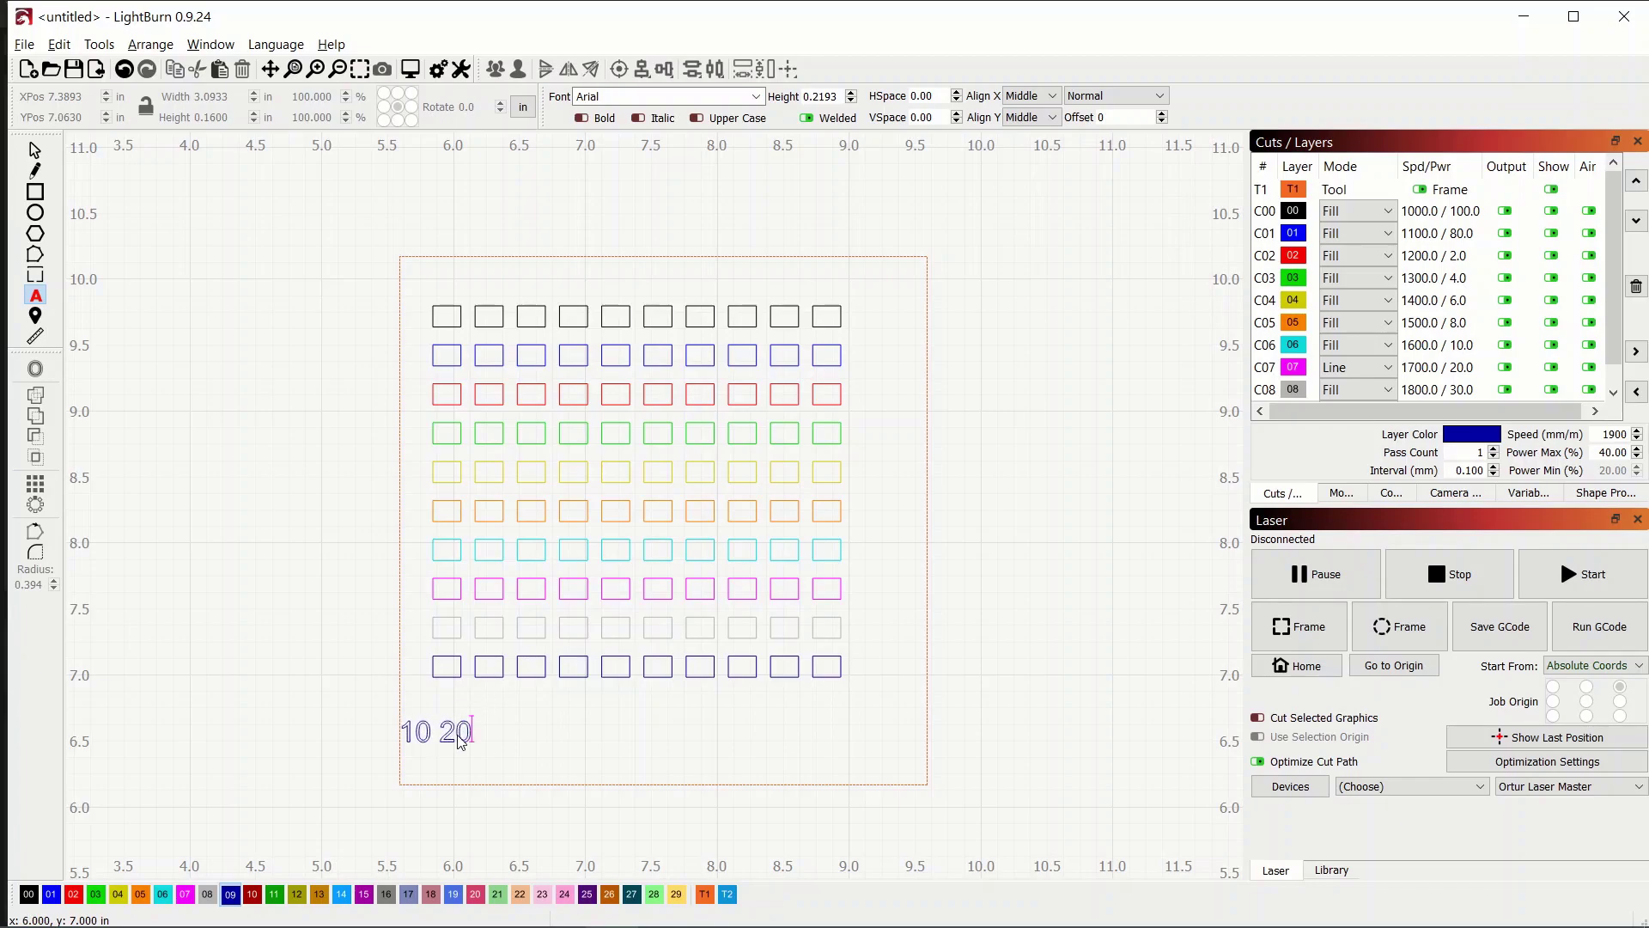
{"action": "type", "text": " 30 40"}
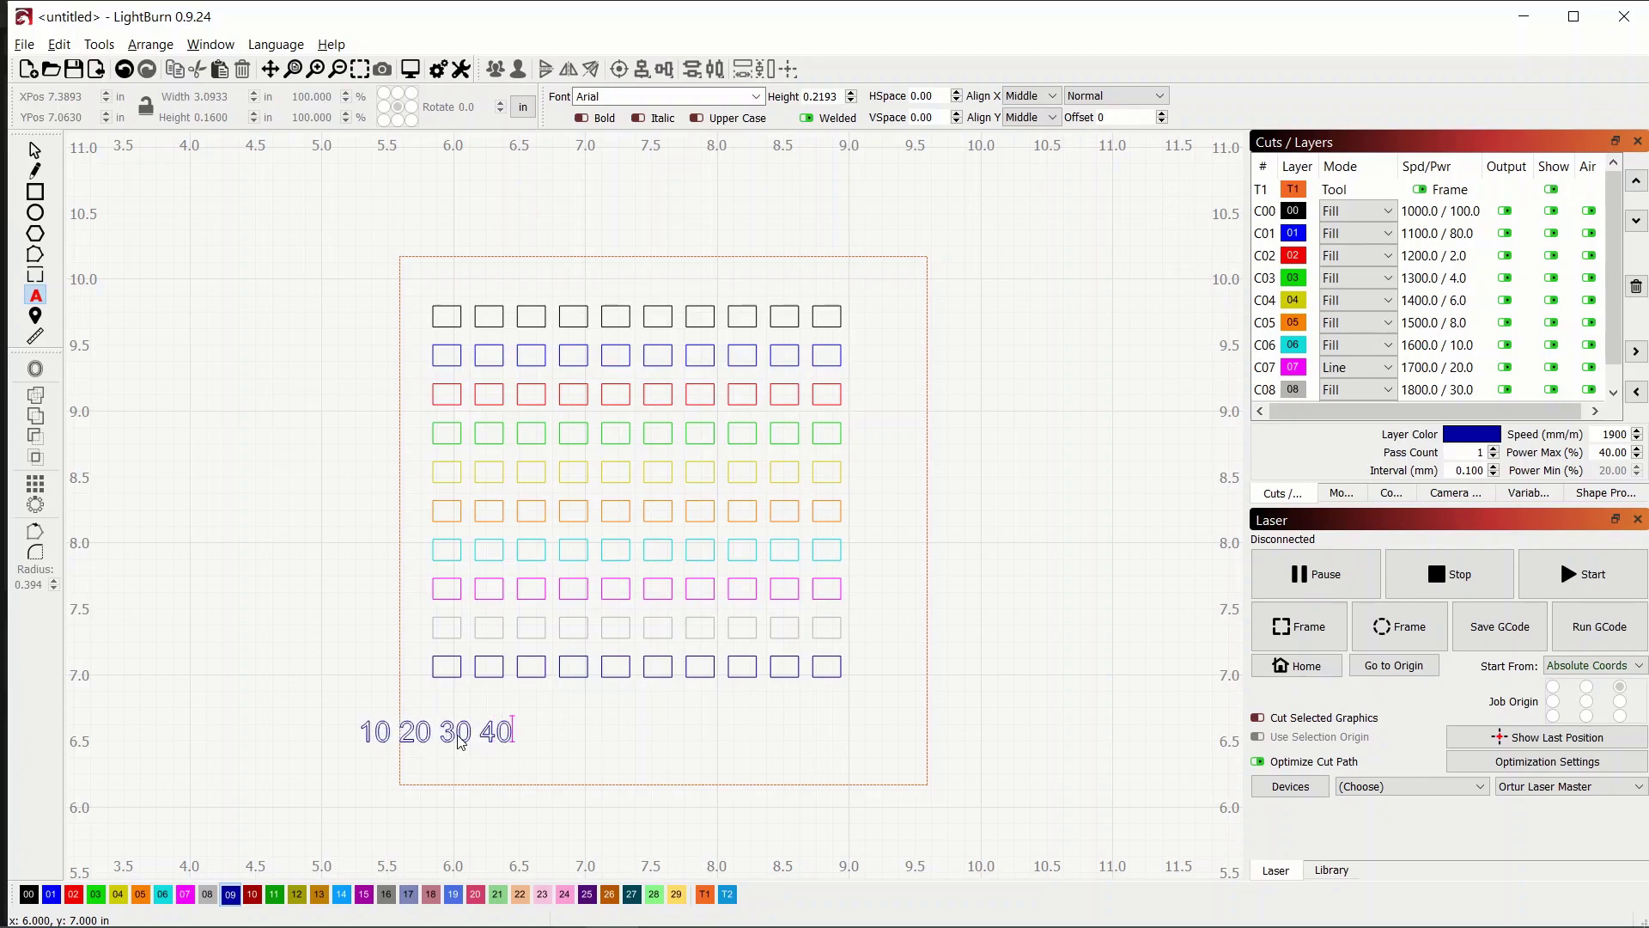
{"action": "type", "text": " 50 60"}
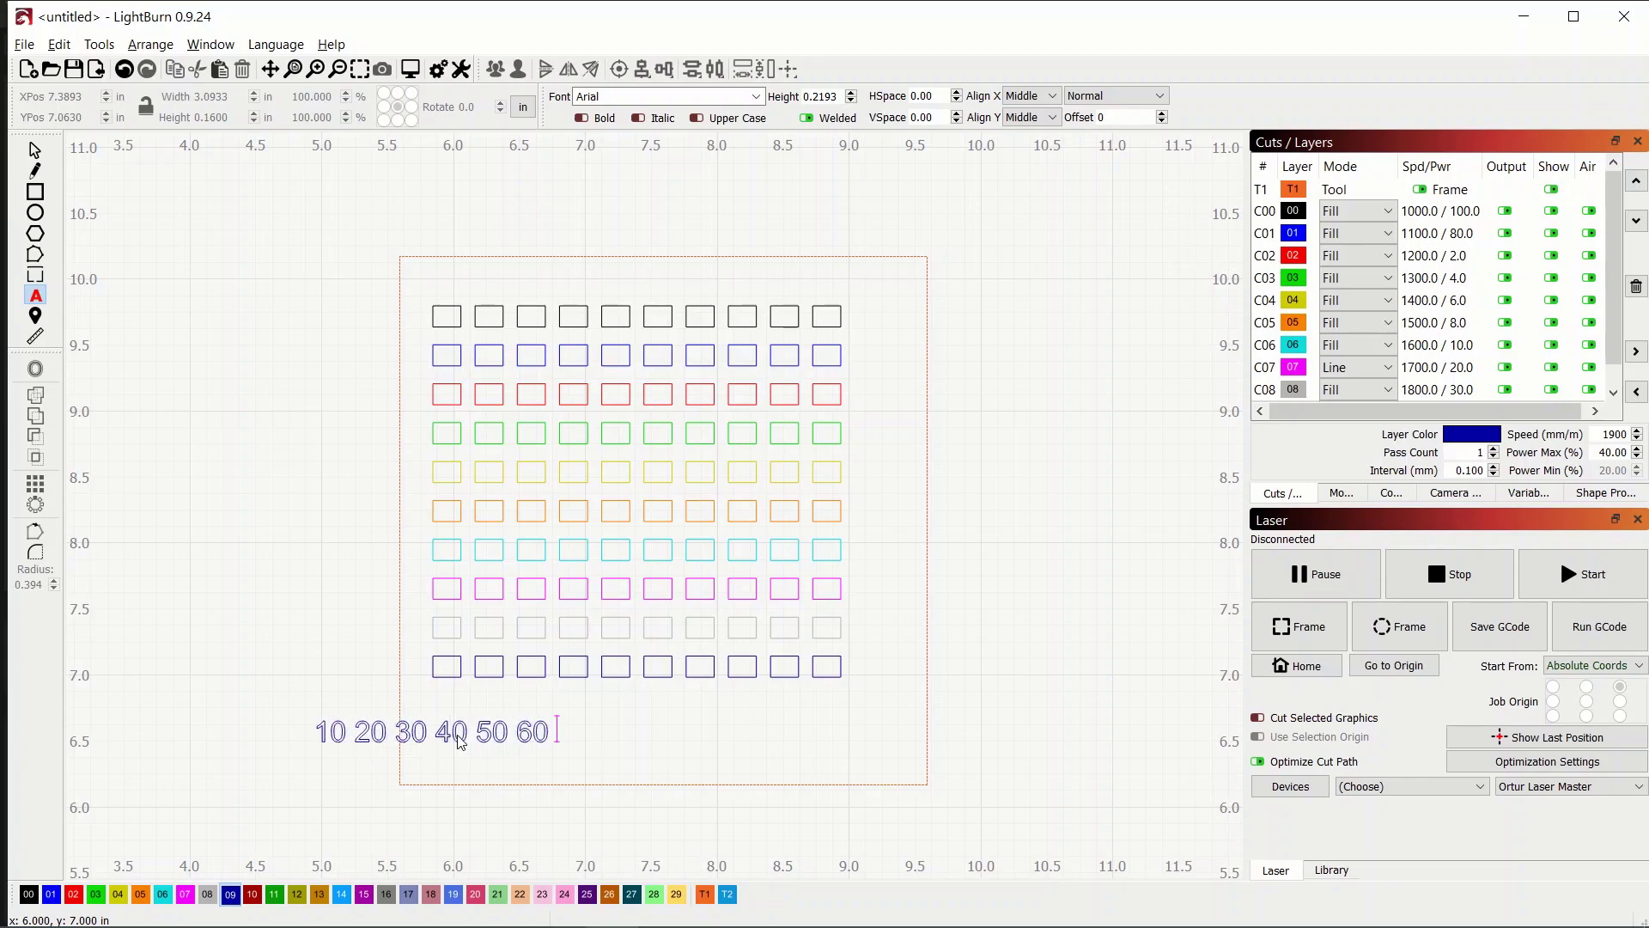
{"action": "type", "text": " 70 80"}
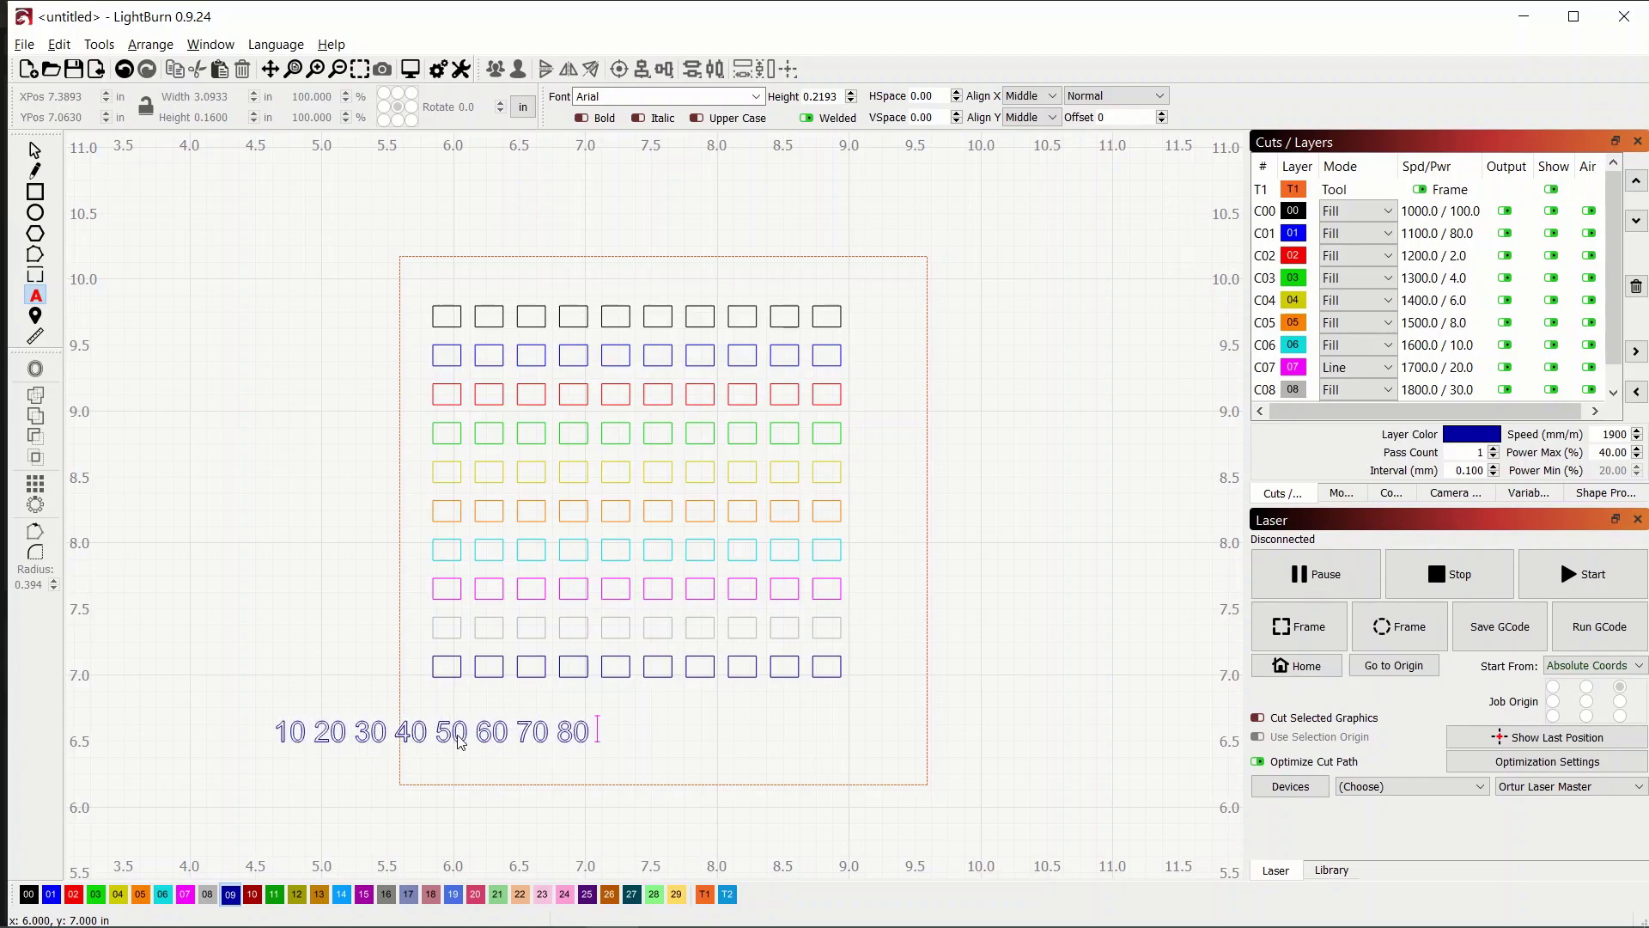
{"action": "type", "text": " 90 100"}
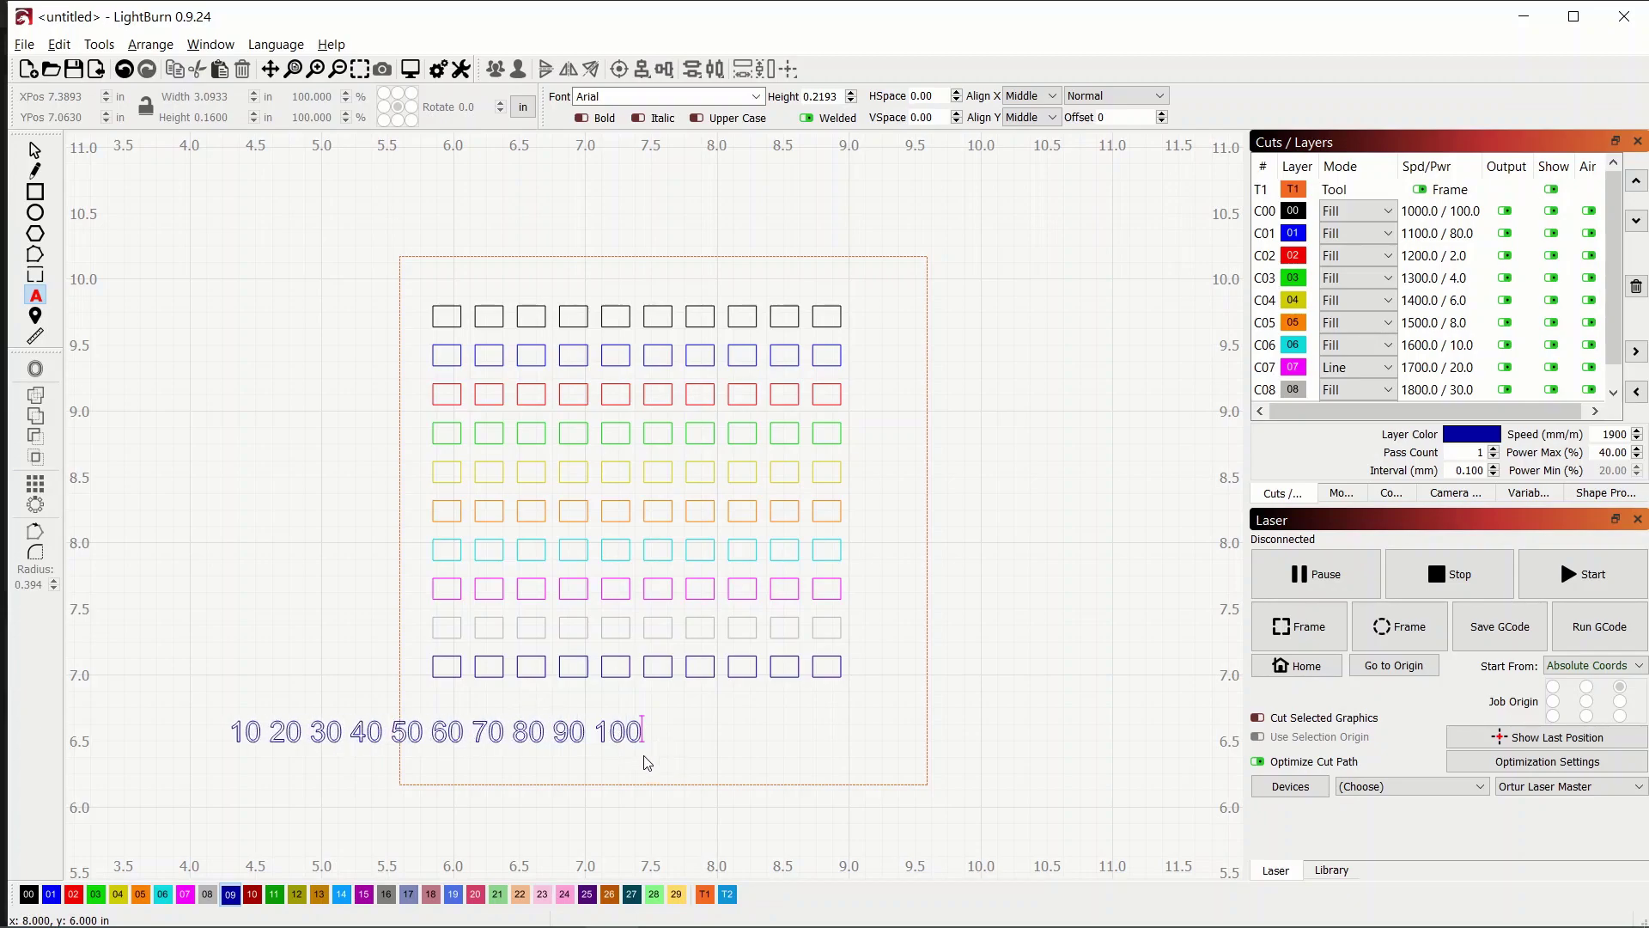
Move the number labels up under the grid and resize them slightly
{"action": "key", "text": "Escape"}
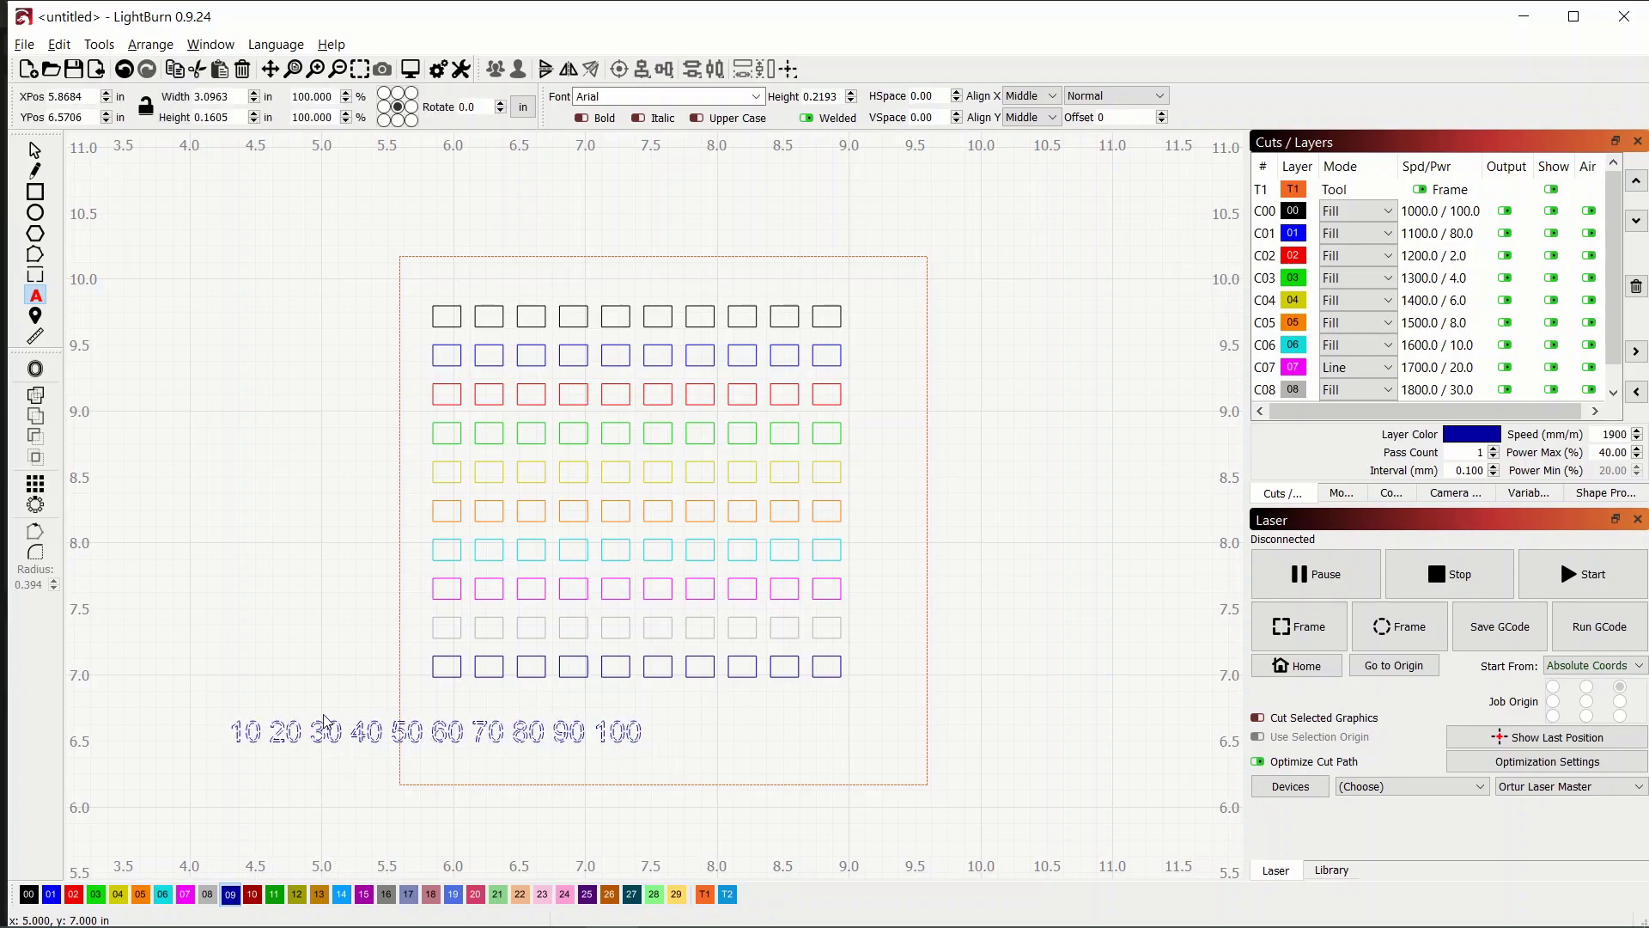
{"action": "left_click", "coordinate": [35, 151]}
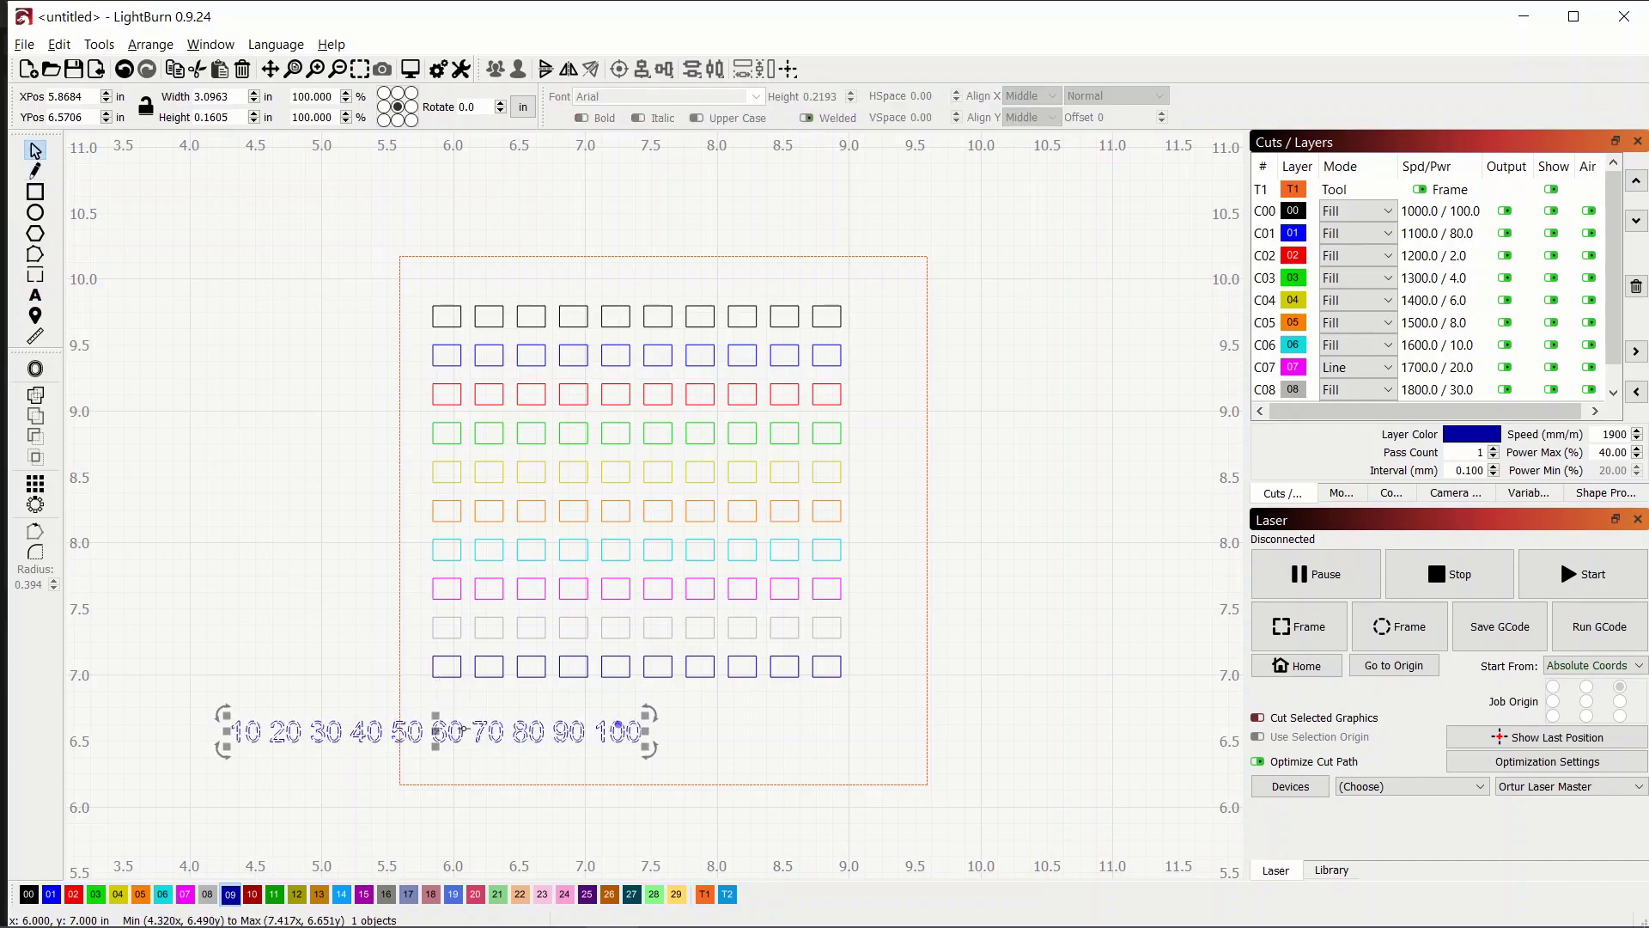
{"action": "left_click_drag", "start_coordinate": [461, 731], "coordinate": [637, 707]}
{"action": "left_click_drag", "start_coordinate": [845, 718], "coordinate": [855, 718]}
{"action": "left_click", "coordinate": [468, 765]}
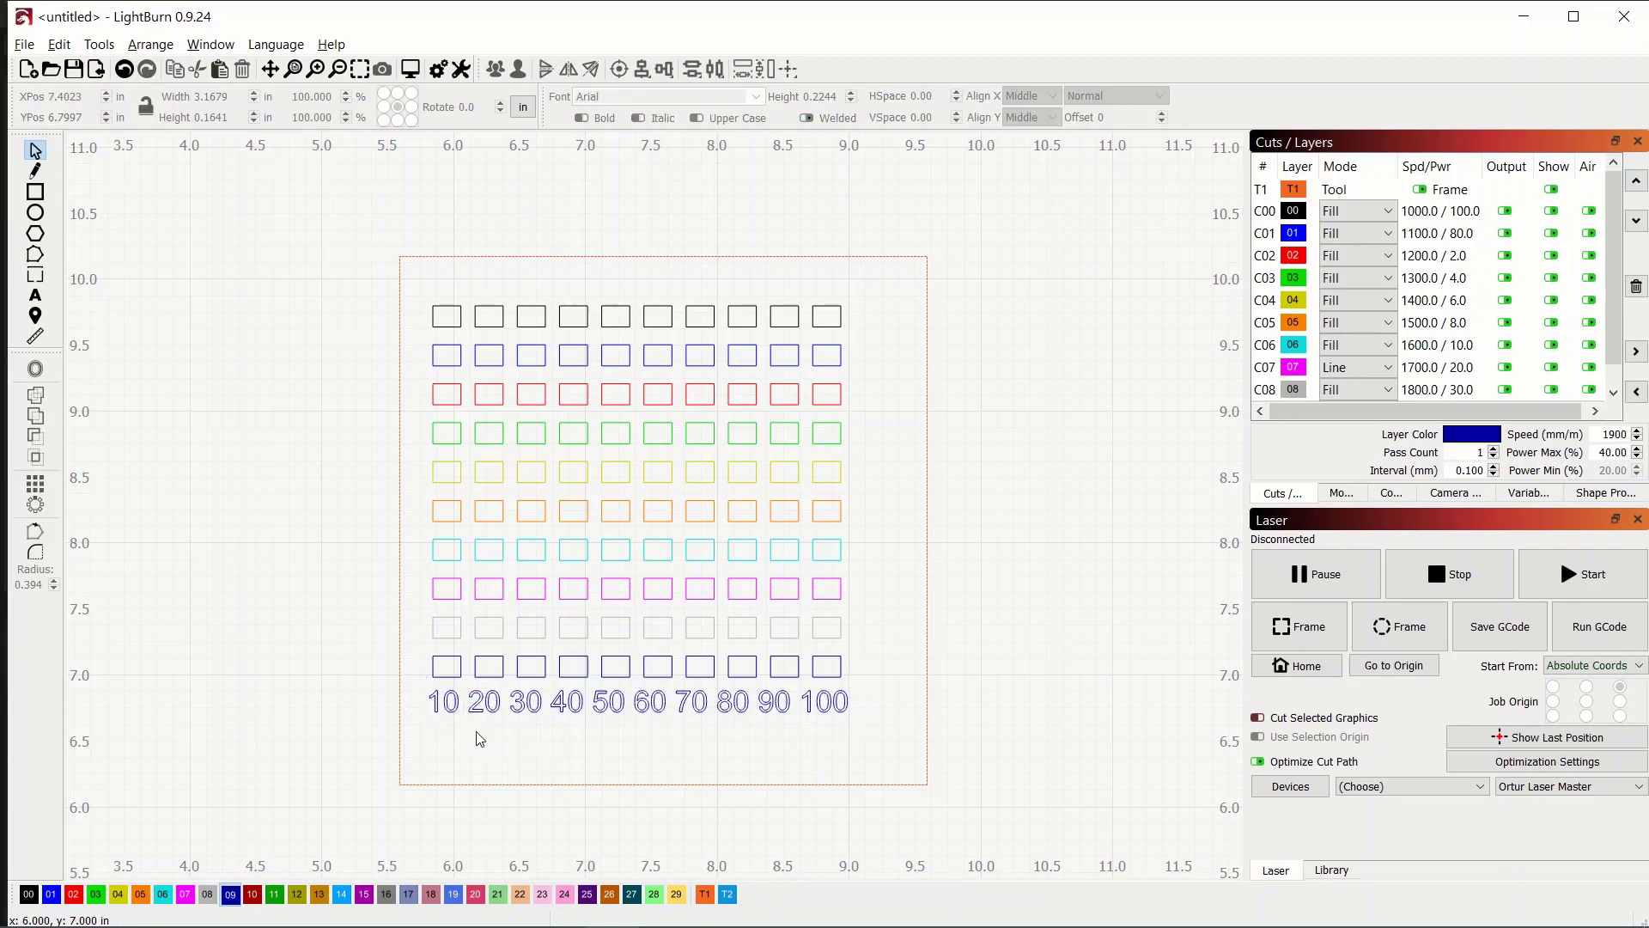
Stretch the 10–100 number row so its labels span all ten columns
{"action": "left_click_drag", "start_coordinate": [464, 725], "coordinate": [505, 684]}
{"action": "left_click_drag", "start_coordinate": [862, 735], "coordinate": [409, 685]}
{"action": "mouse_move", "coordinate": [853, 684]}
{"action": "left_mouse_down"}
{"action": "mouse_move", "coordinate": [824, 684]}
{"action": "mouse_move", "coordinate": [857, 685]}
{"action": "left_mouse_up"}
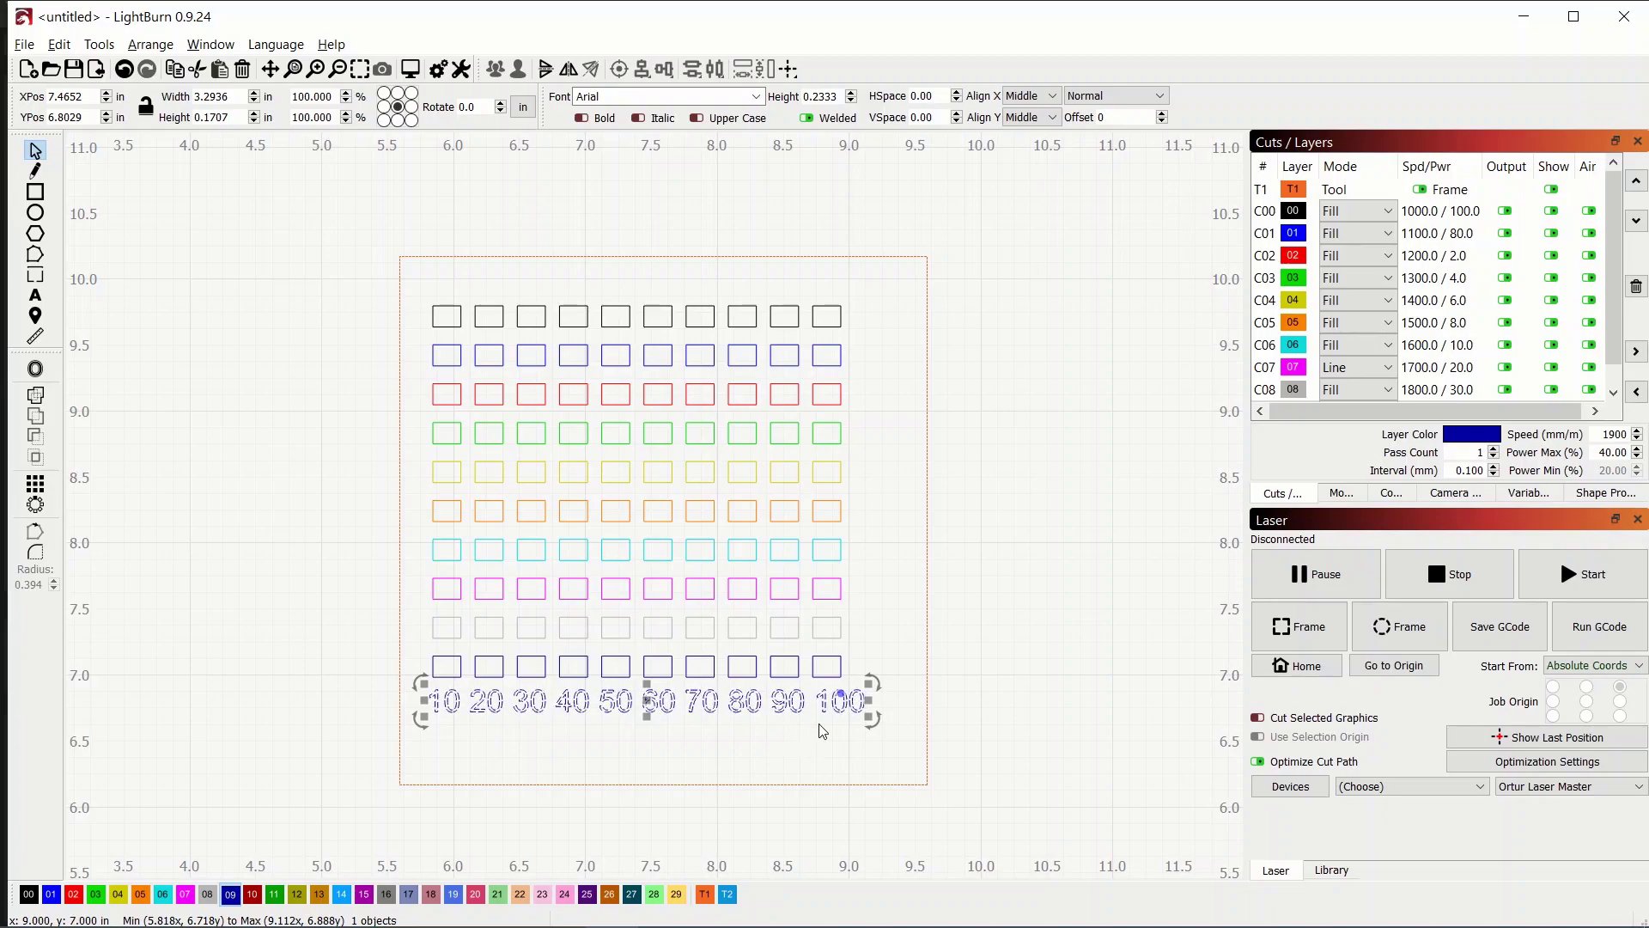
{"action": "left_click", "coordinate": [724, 760]}
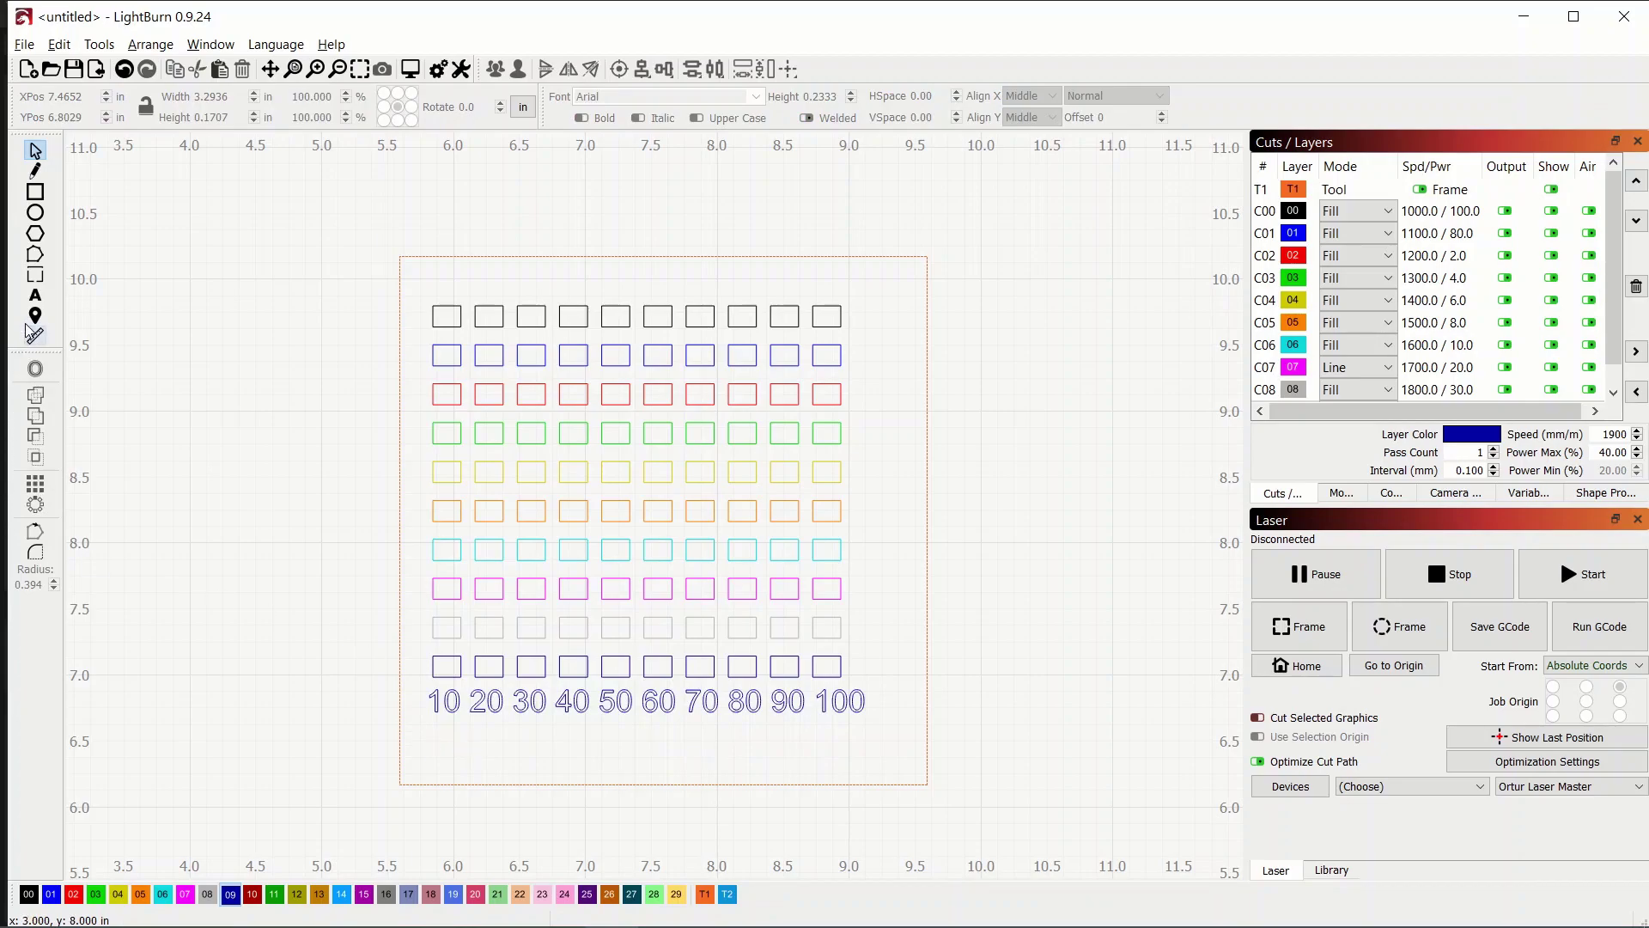
Add a 'Power %' caption, fix its capital O, and centre it beneath the number row
{"action": "left_click", "coordinate": [36, 295]}
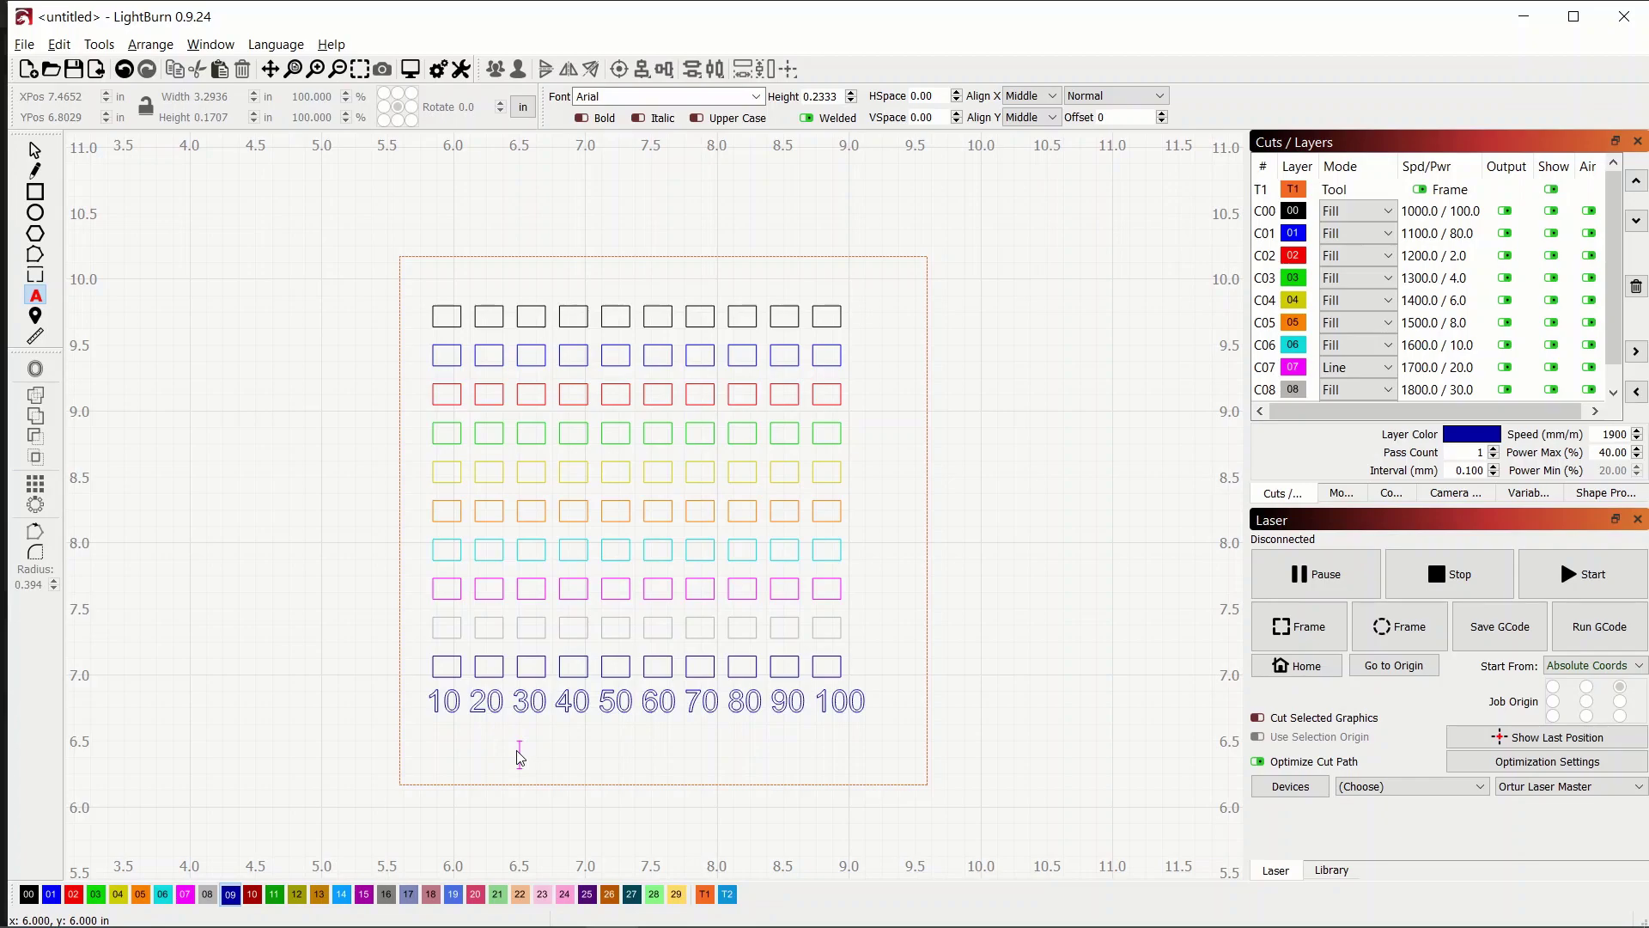
{"action": "type", "text": "POwer %"}
{"action": "key", "text": "Escape"}
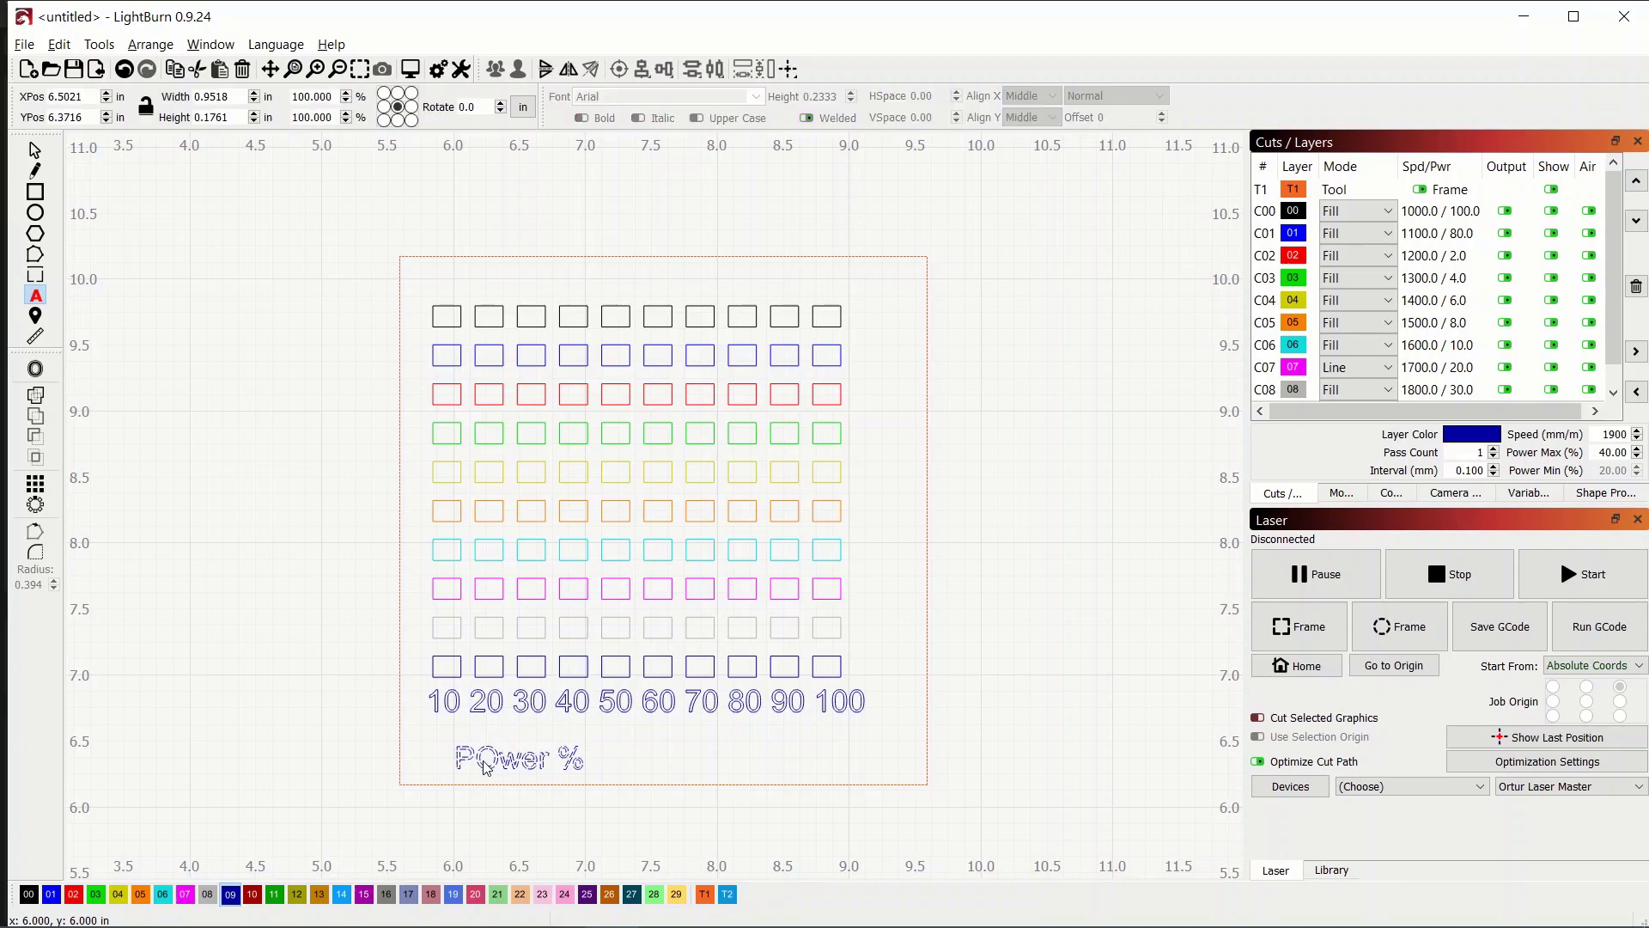
{"action": "left_click", "coordinate": [489, 763]}
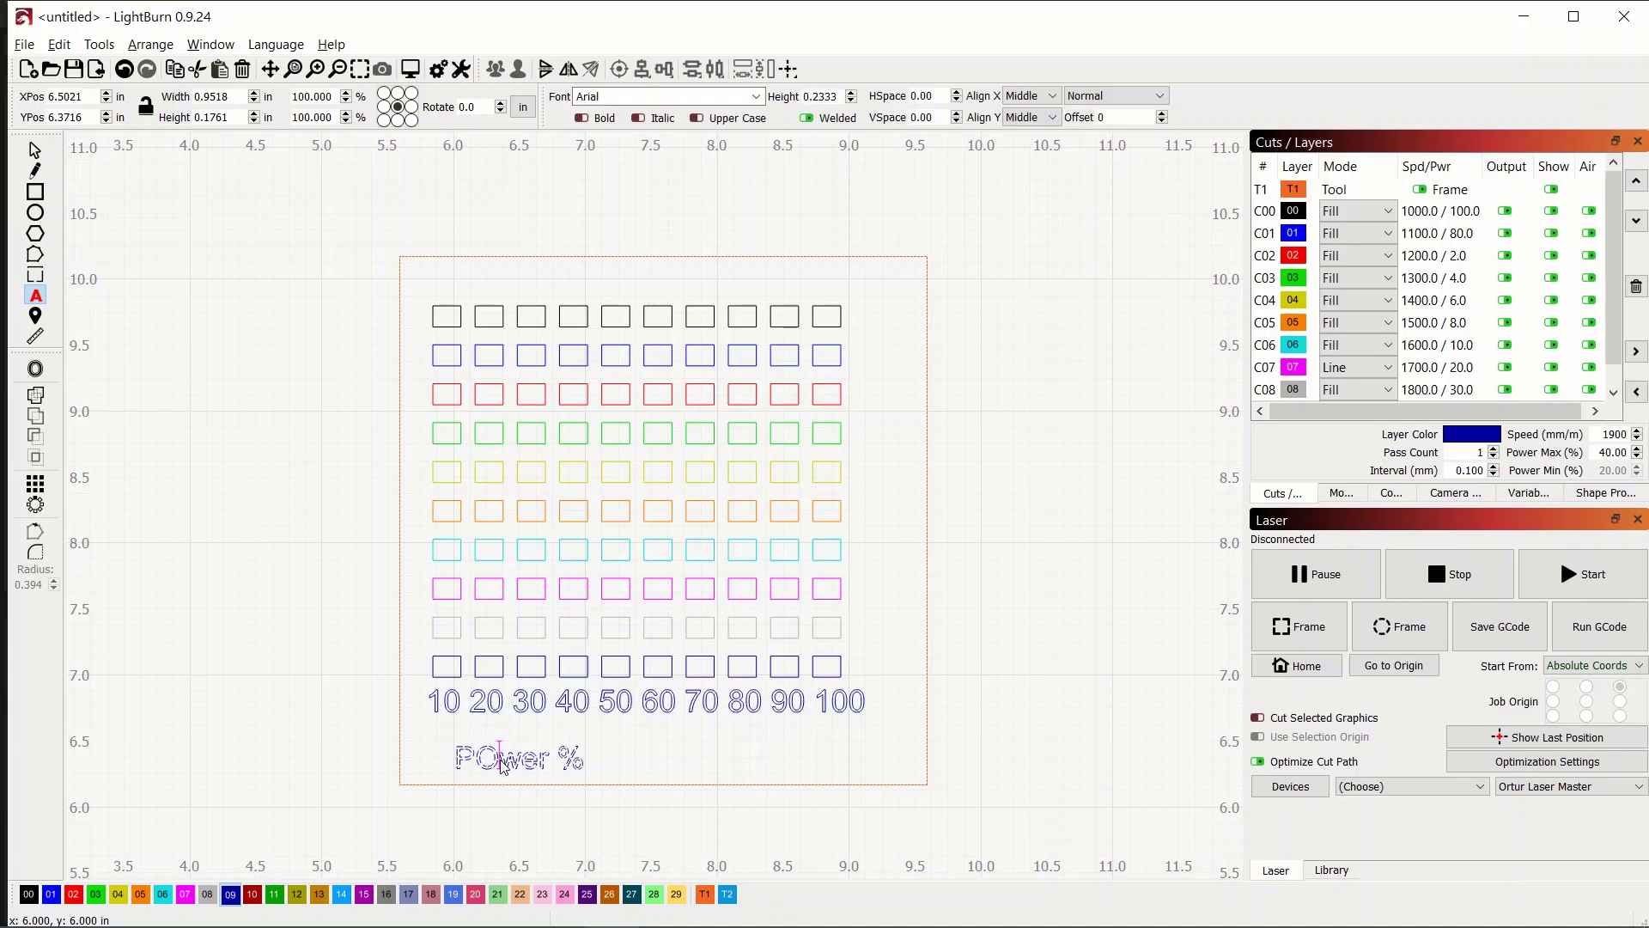
{"action": "key", "text": "BackSpace"}
{"action": "type", "text": "o"}
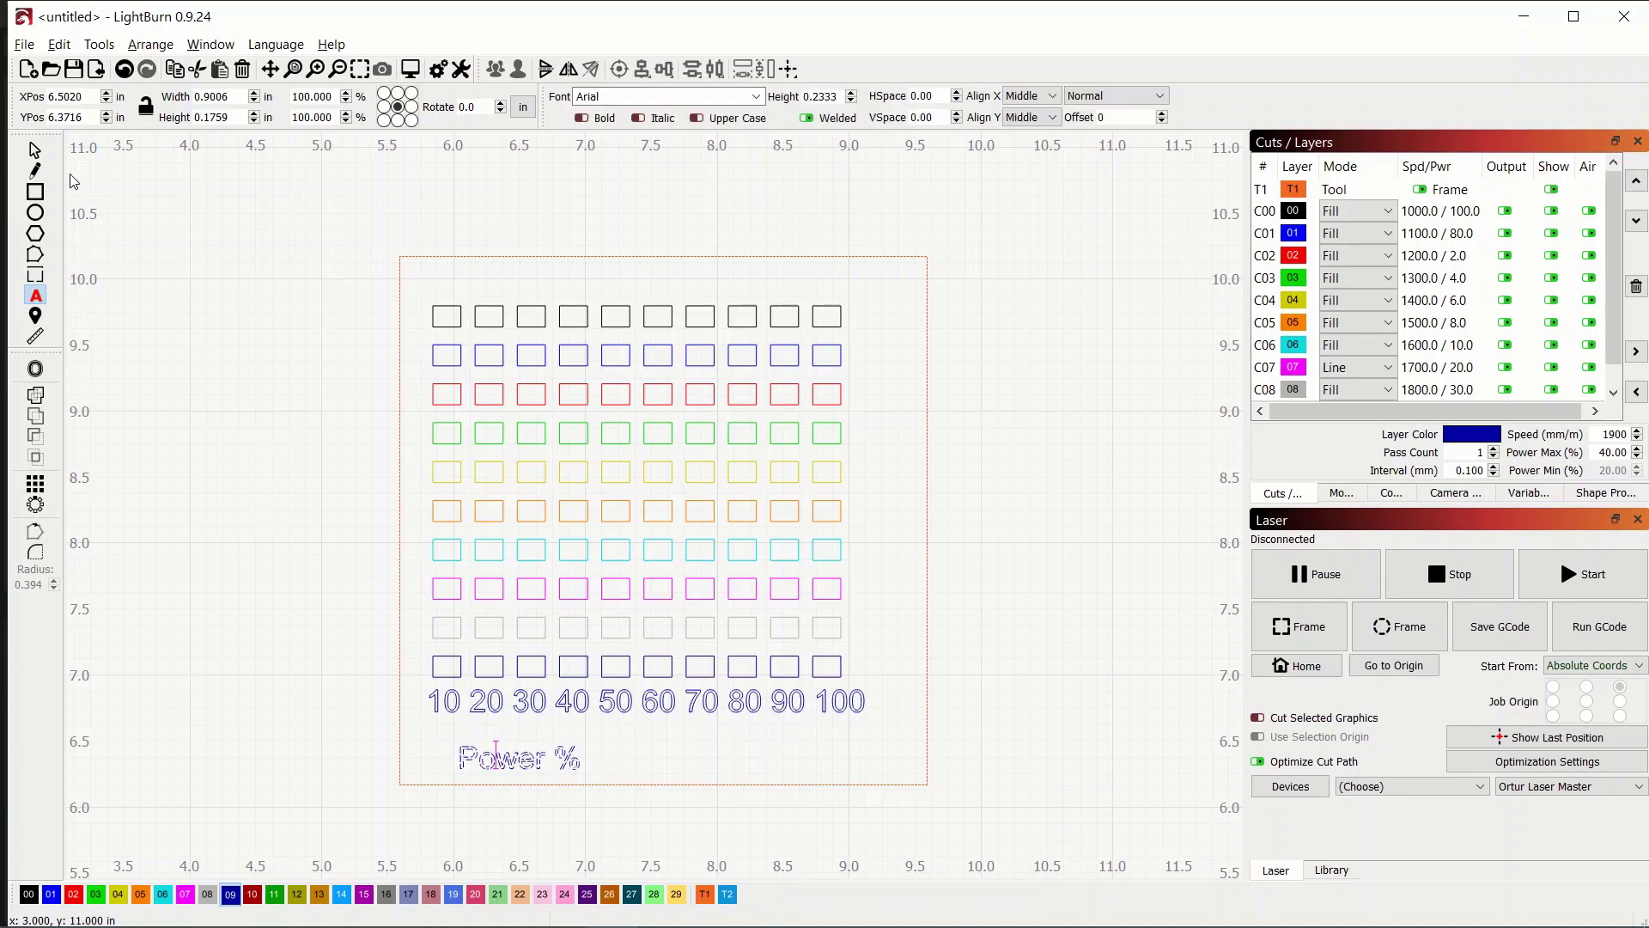
{"action": "left_click", "coordinate": [35, 150]}
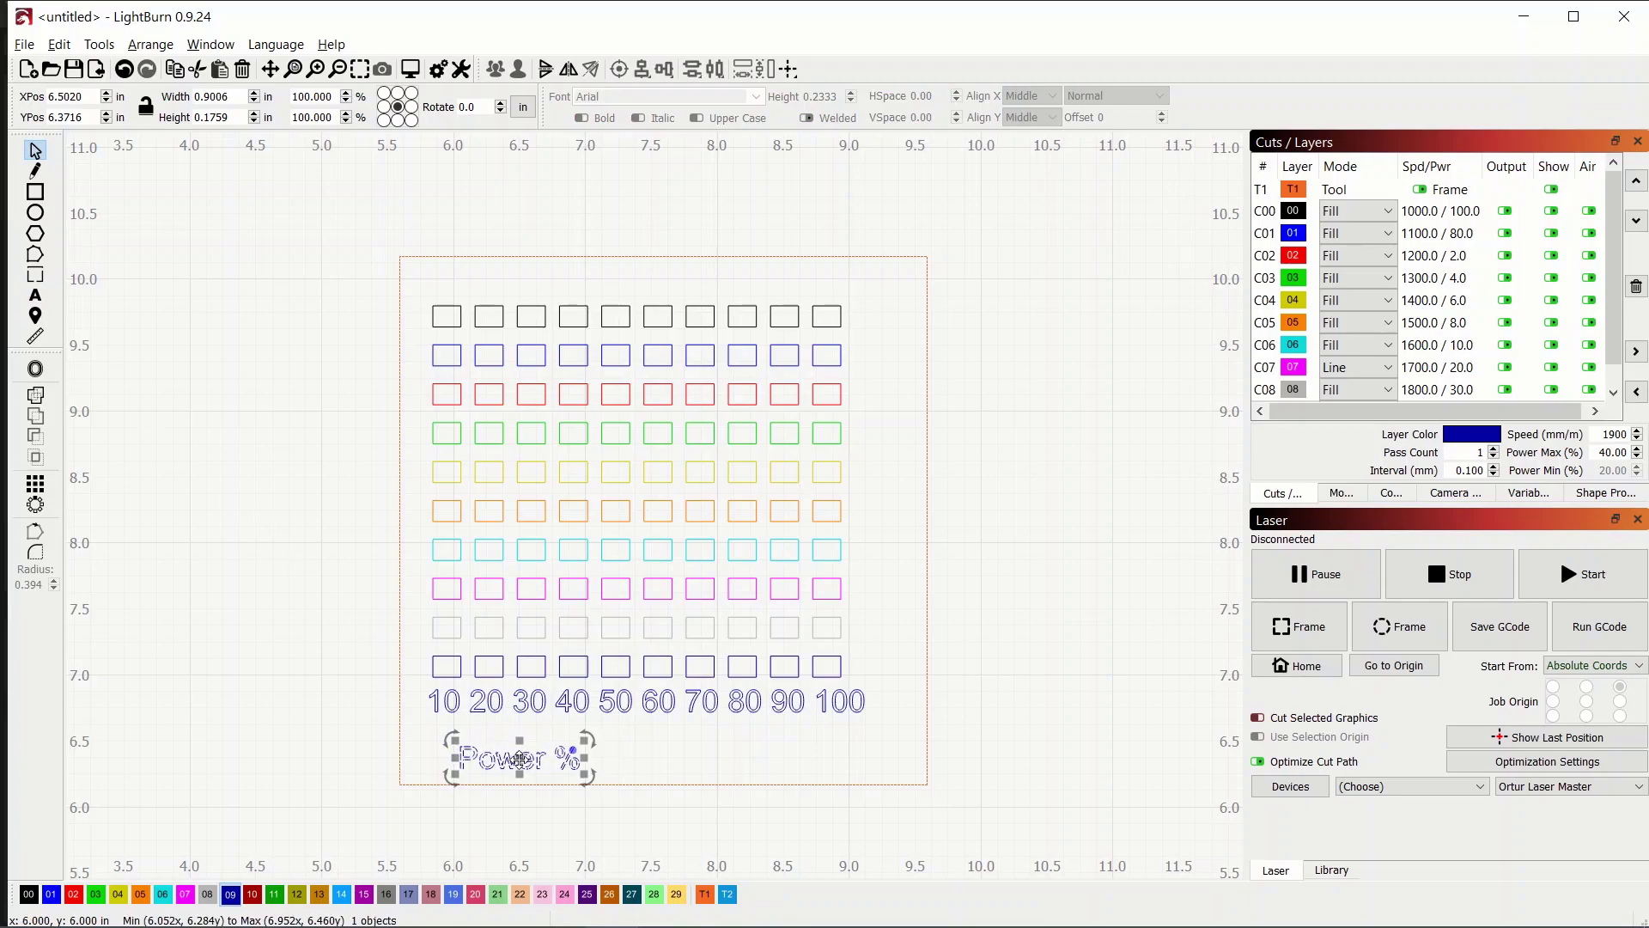
{"action": "left_click_drag", "start_coordinate": [552, 761], "coordinate": [636, 747]}
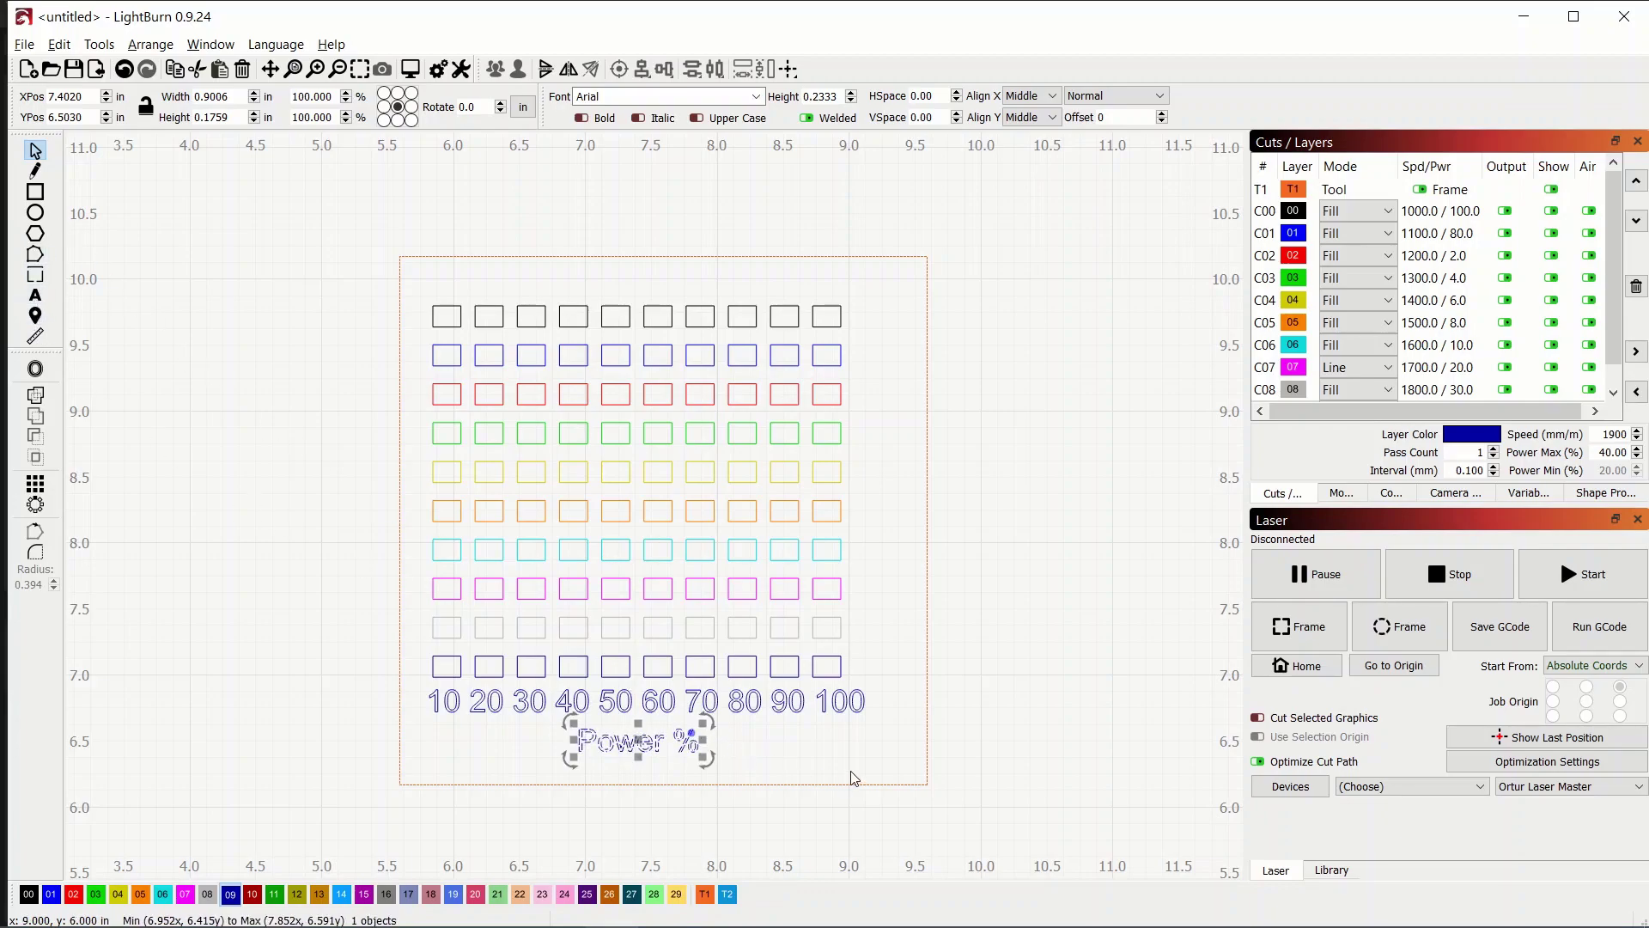
Assign the number row and 'Power %' caption to the black 00 layer
{"action": "left_click_drag", "start_coordinate": [890, 754], "coordinate": [421, 683]}
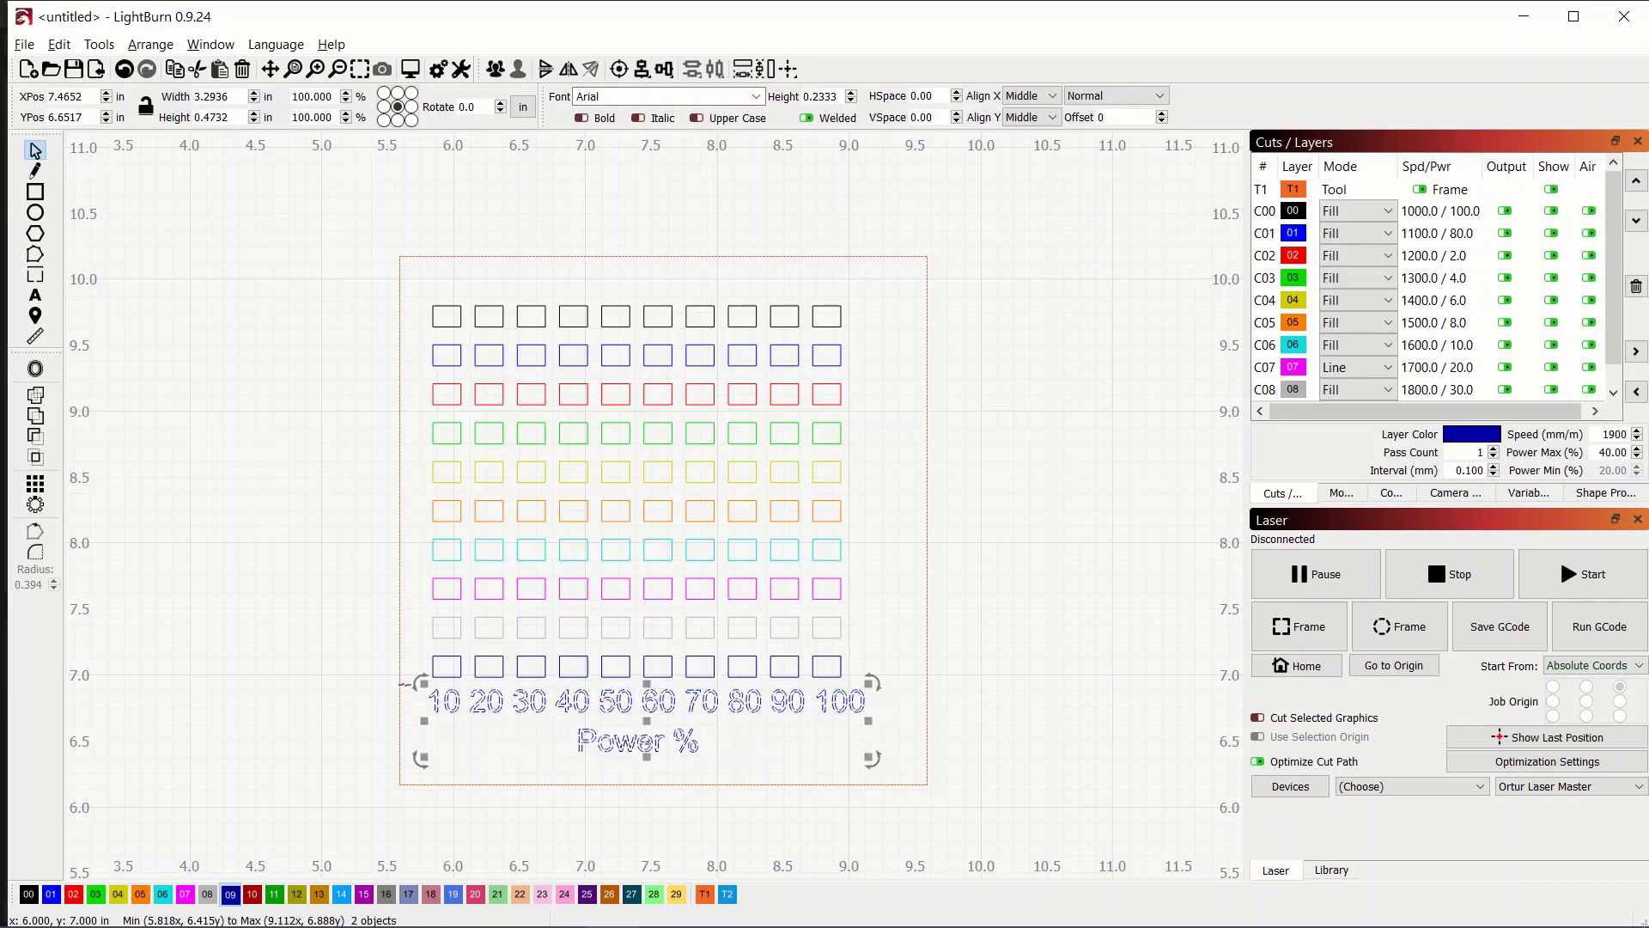
{"action": "left_click", "coordinate": [30, 894]}
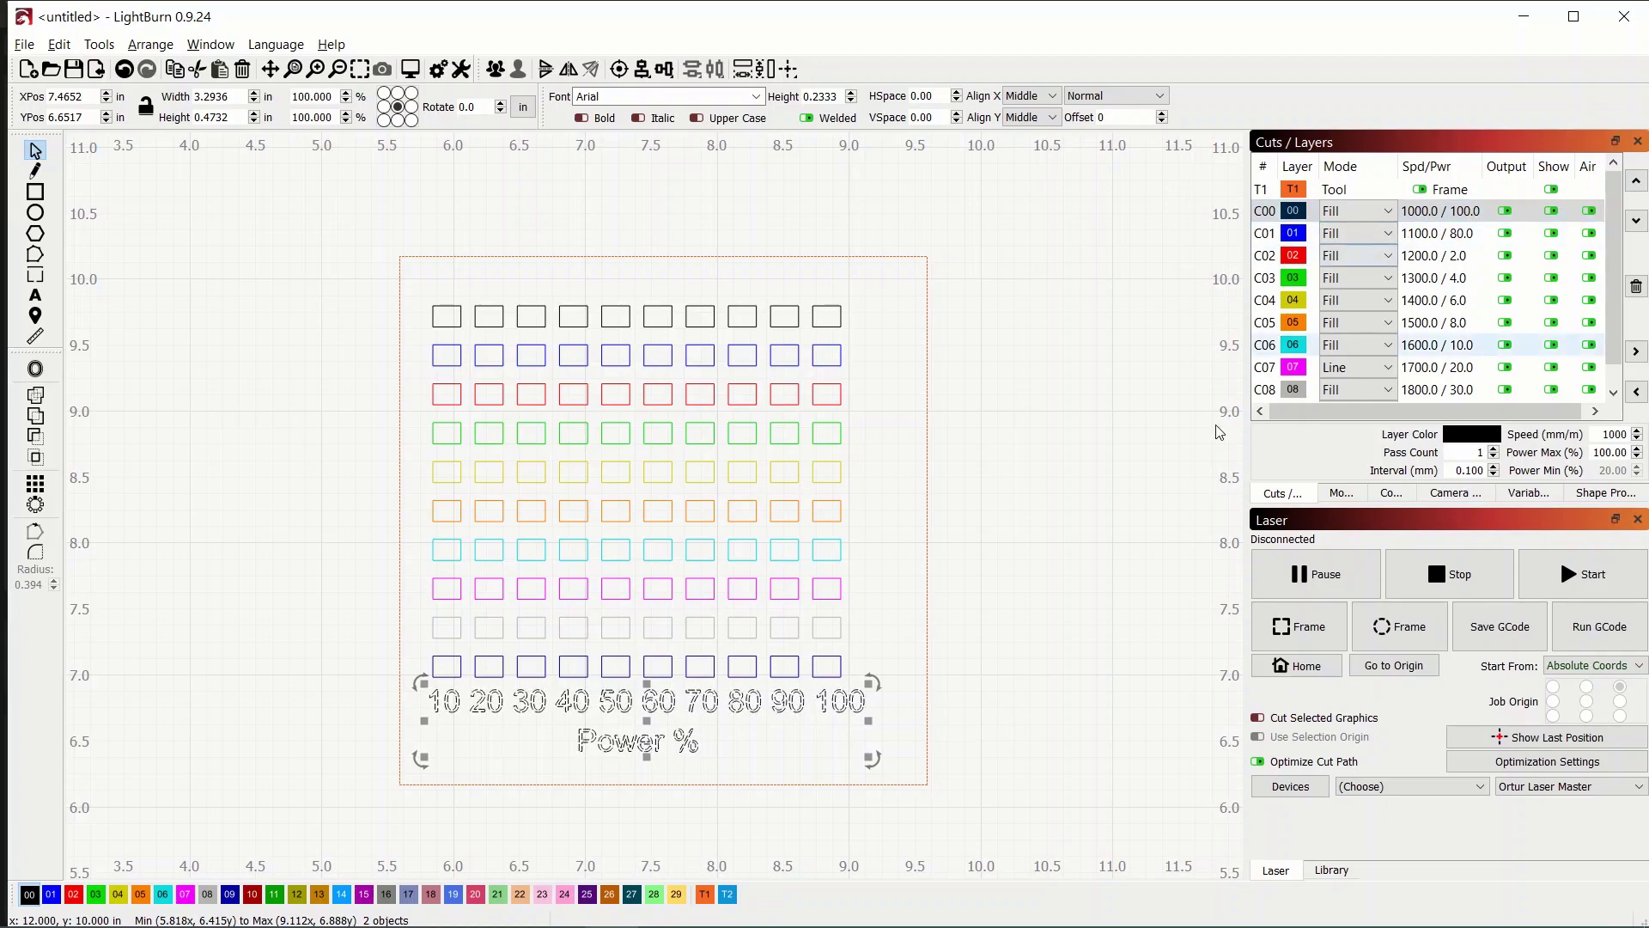
{"action": "left_click", "coordinate": [869, 299]}
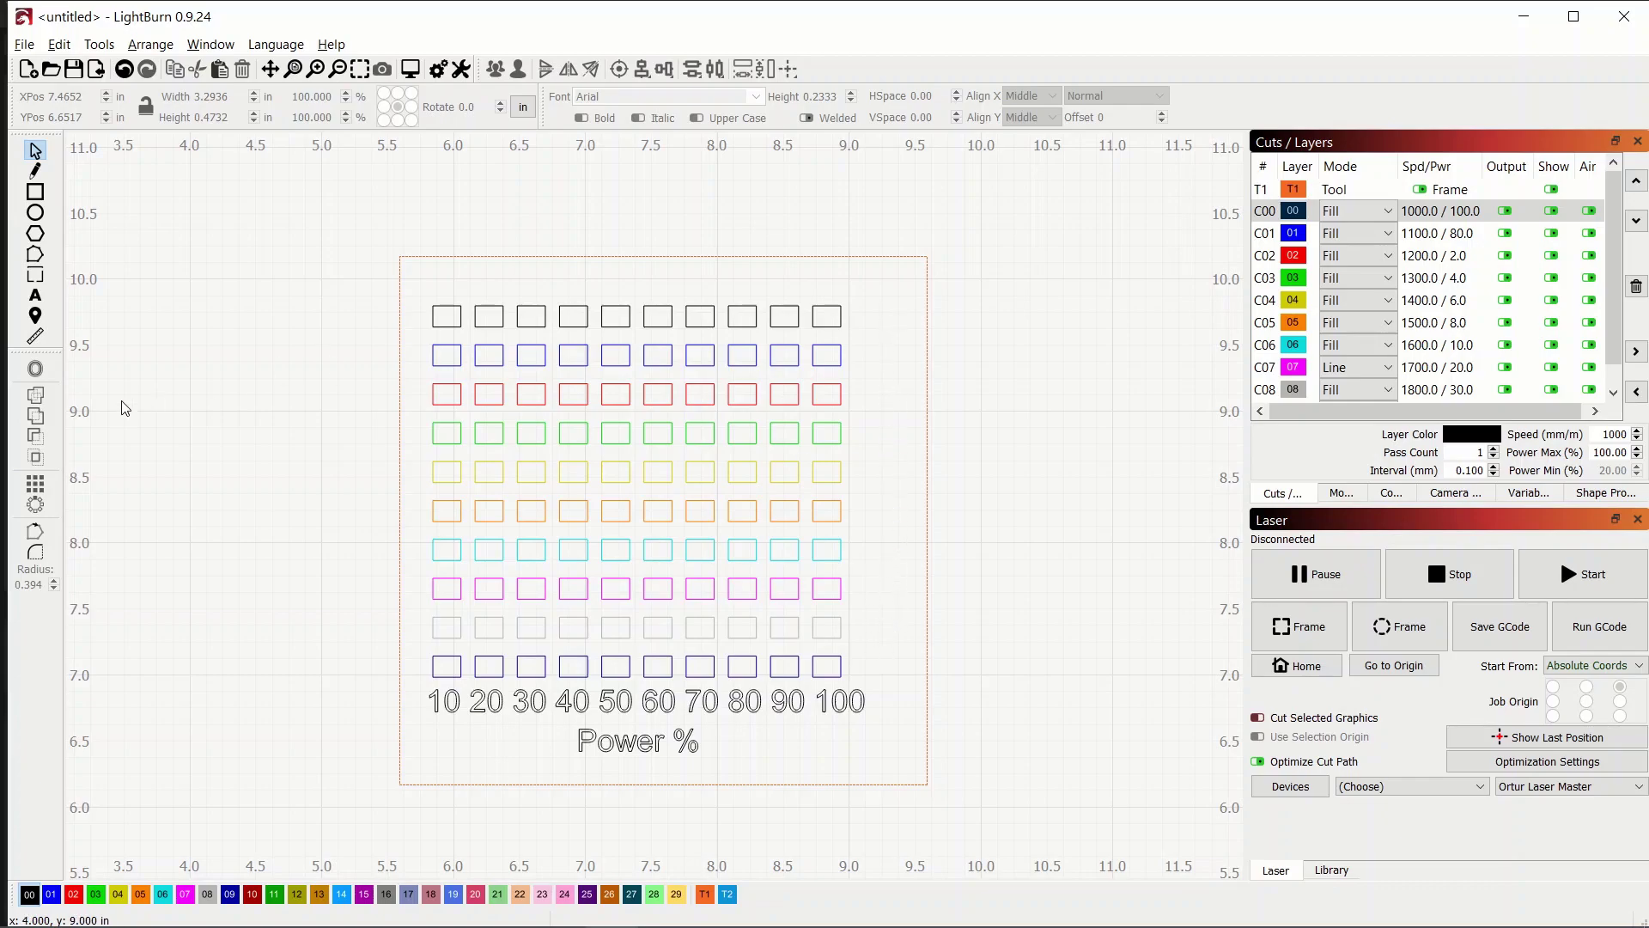
Start a speed-label column right of the top row with 1000 through 1400 on separate lines
{"action": "left_click", "coordinate": [35, 295]}
{"action": "left_click", "coordinate": [868, 322]}
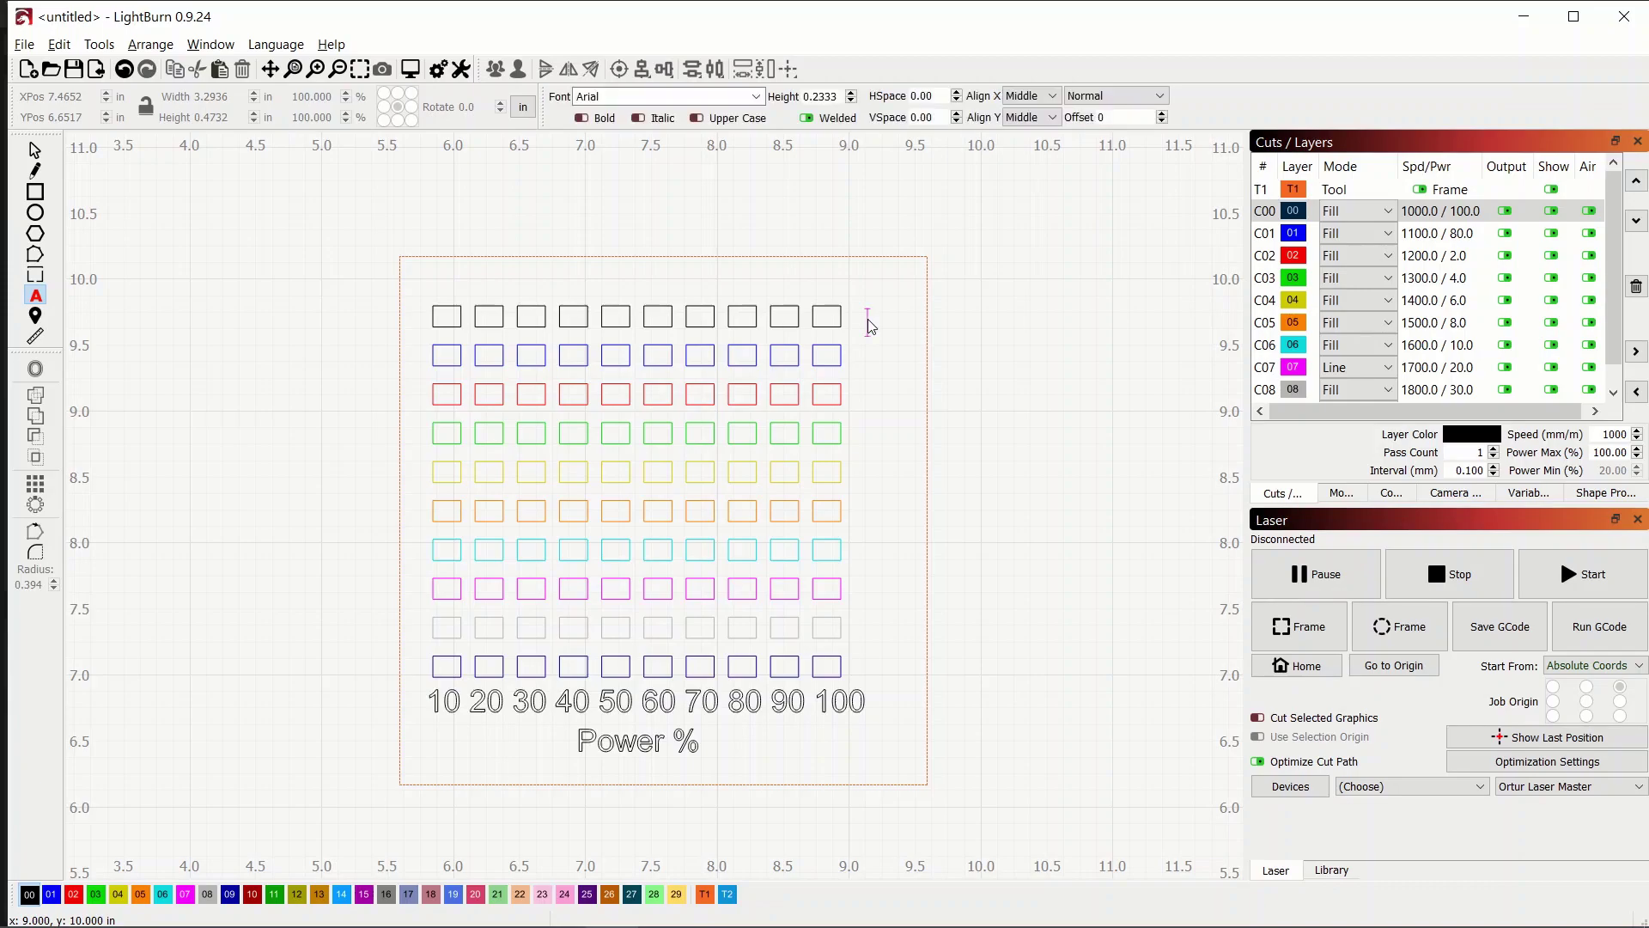
{"action": "type", "text": "1000"}
{"action": "key", "text": "Return"}
{"action": "type", "text": "1100"}
{"action": "key", "text": "Return"}
{"action": "type", "text": "1200"}
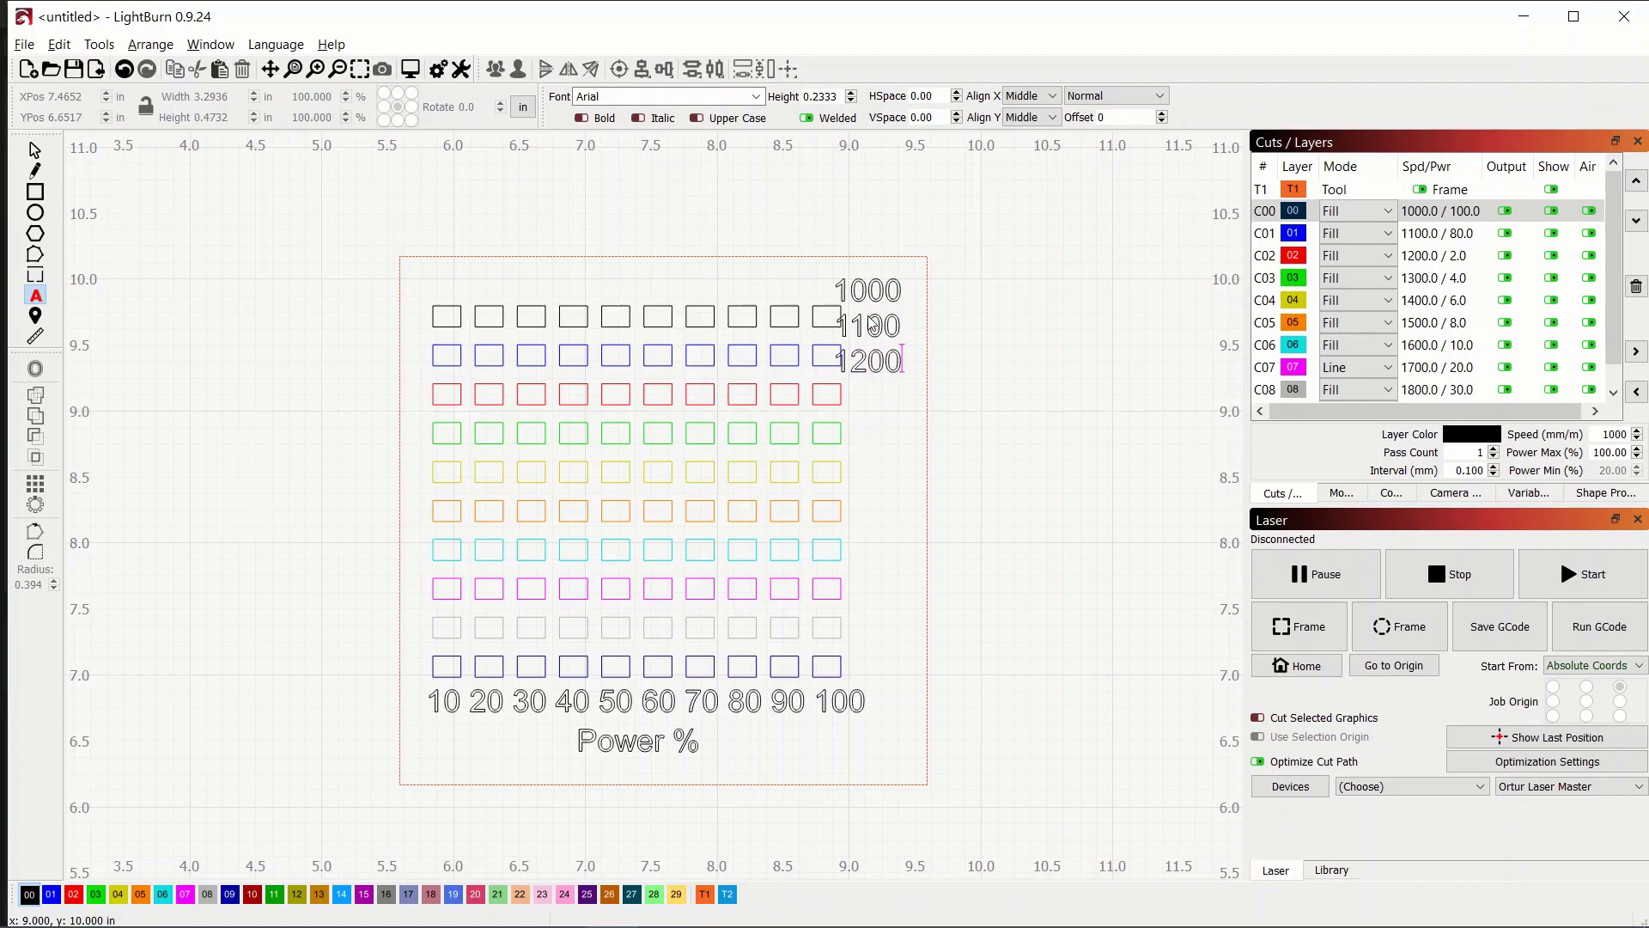
{"action": "key", "text": "Return"}
{"action": "type", "text": "1300"}
{"action": "key", "text": "Return"}
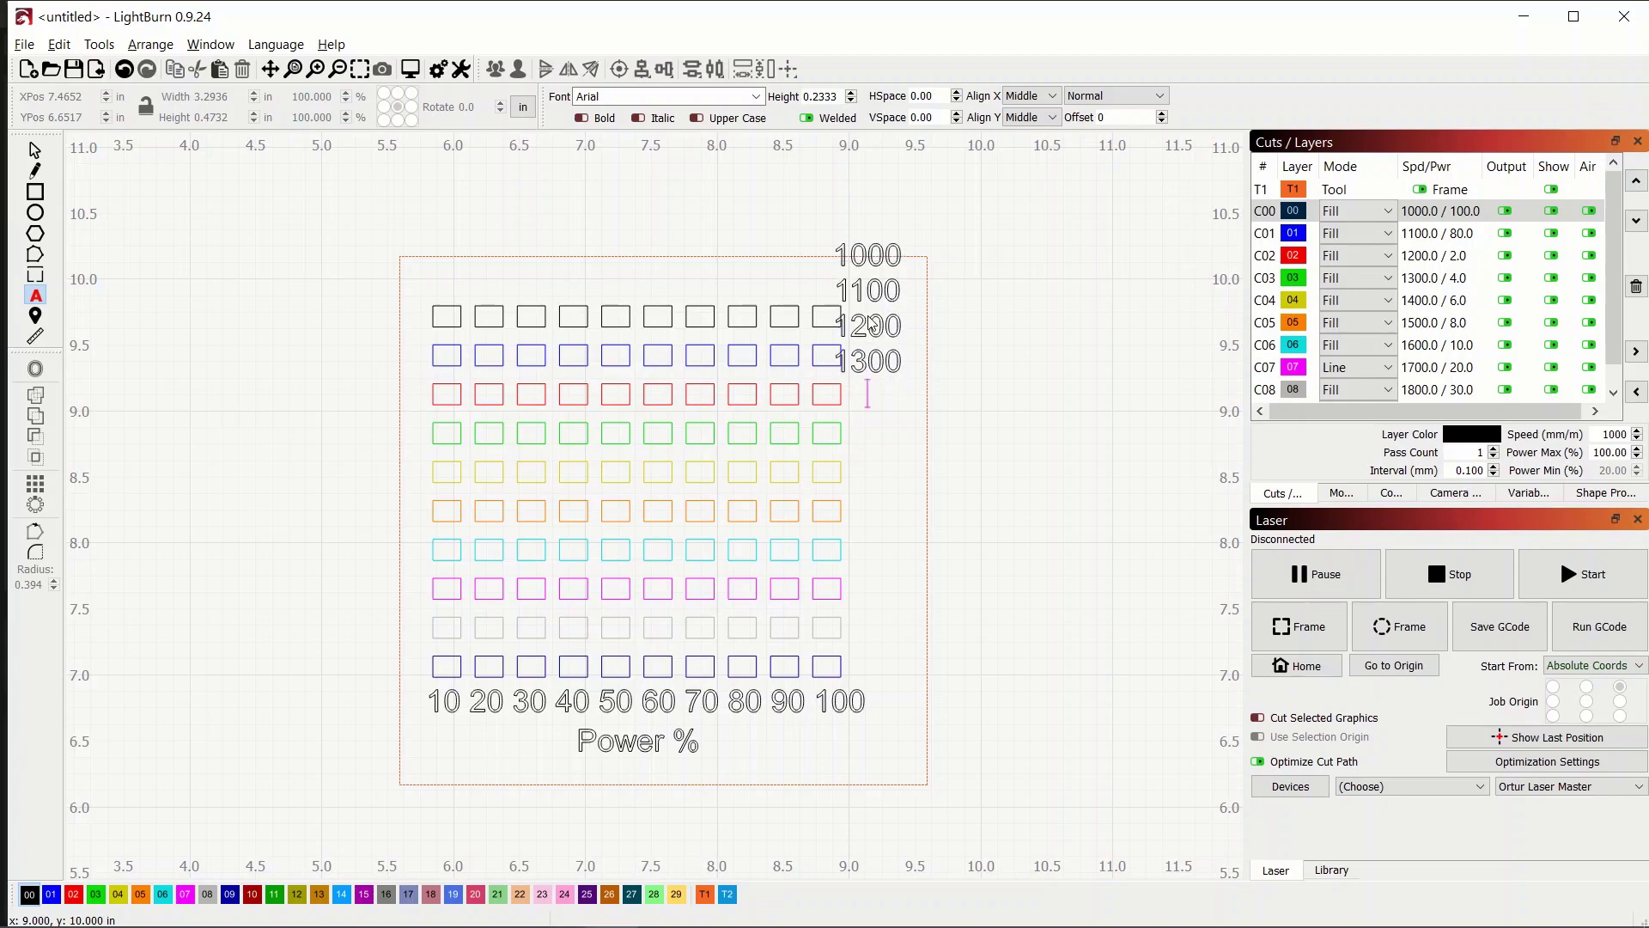
{"action": "type", "text": "1400"}
{"action": "key", "text": "Return"}
Continue the column with 1500 through 1900, correcting the stray 18 entry
{"action": "type", "text": "1500"}
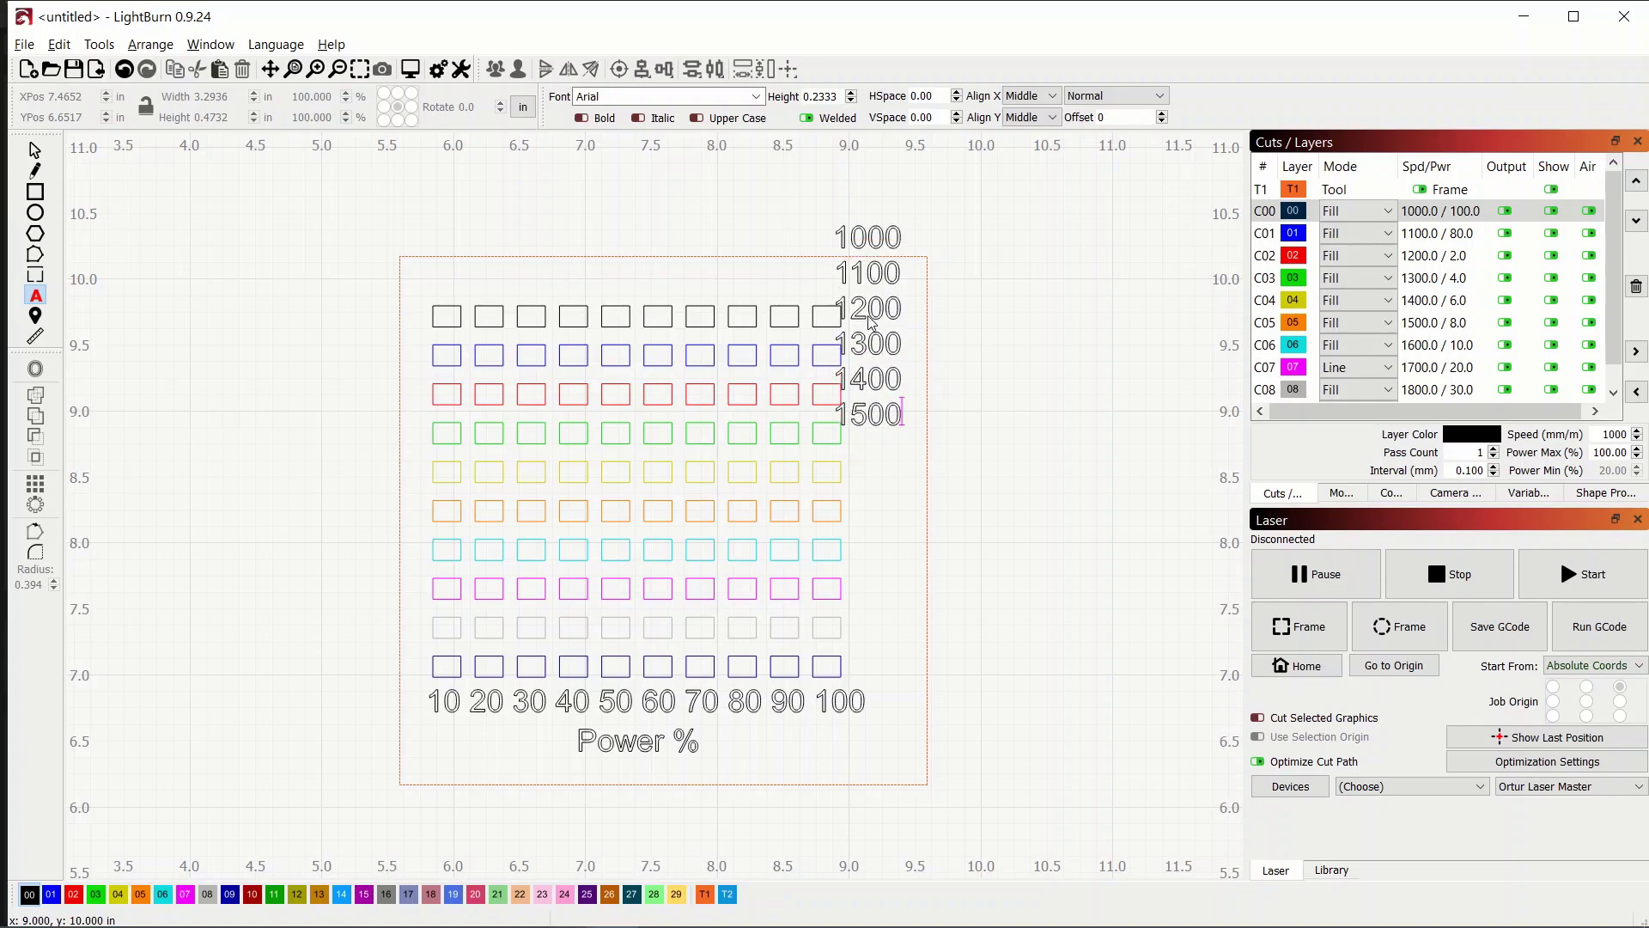
{"action": "key", "text": "Return"}
{"action": "type", "text": "1600"}
{"action": "key", "text": "Return"}
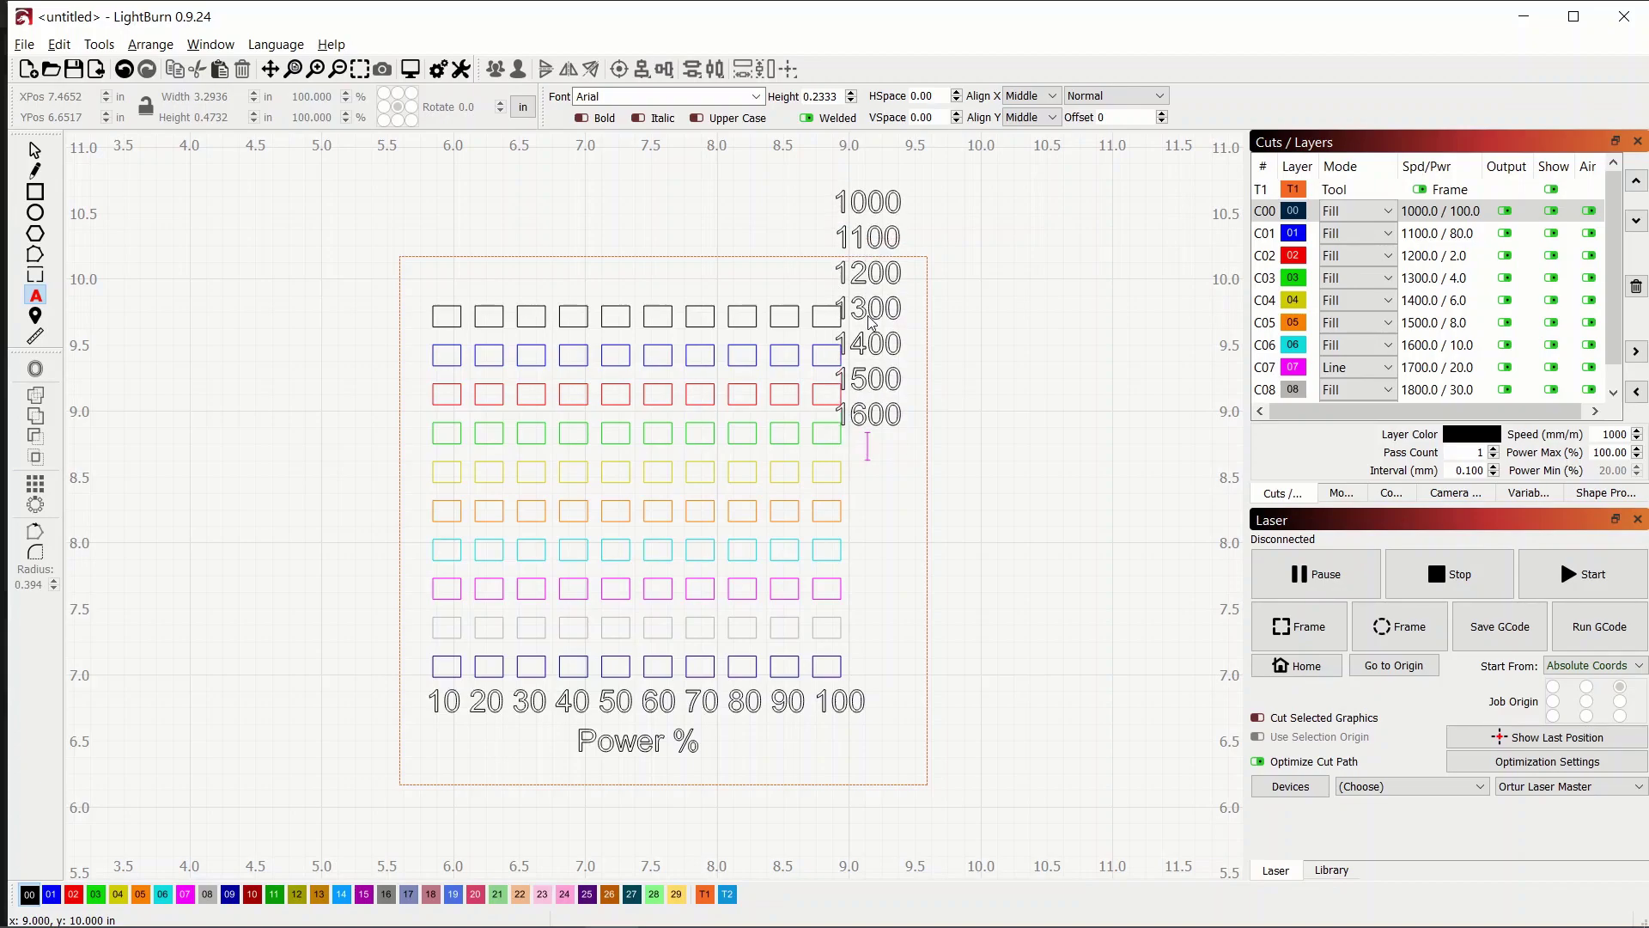
{"action": "type", "text": "17"}
{"action": "key", "text": "Return"}
{"action": "type", "text": "18"}
{"action": "key", "text": "BackSpace"}
{"action": "key", "text": "BackSpace"}
{"action": "key", "text": "BackSpace"}
{"action": "type", "text": "0018"}
{"action": "key", "text": "BackSpace"}
{"action": "key", "text": "BackSpace"}
{"action": "key", "text": "Return"}
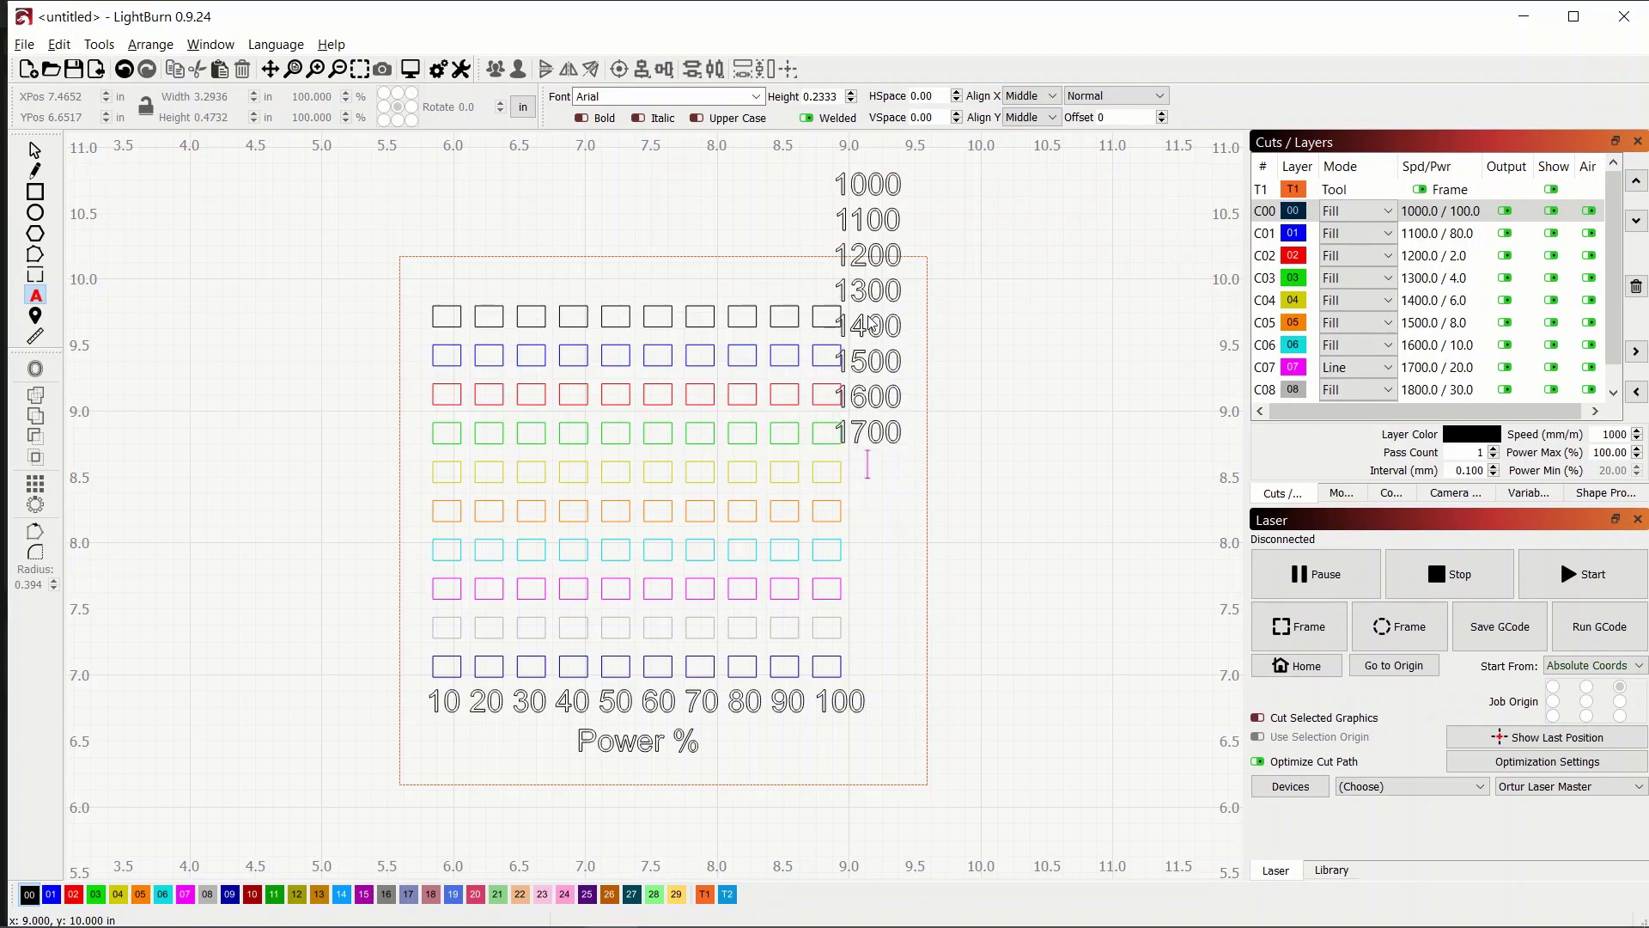
{"action": "type", "text": "1800"}
{"action": "key", "text": "Return"}
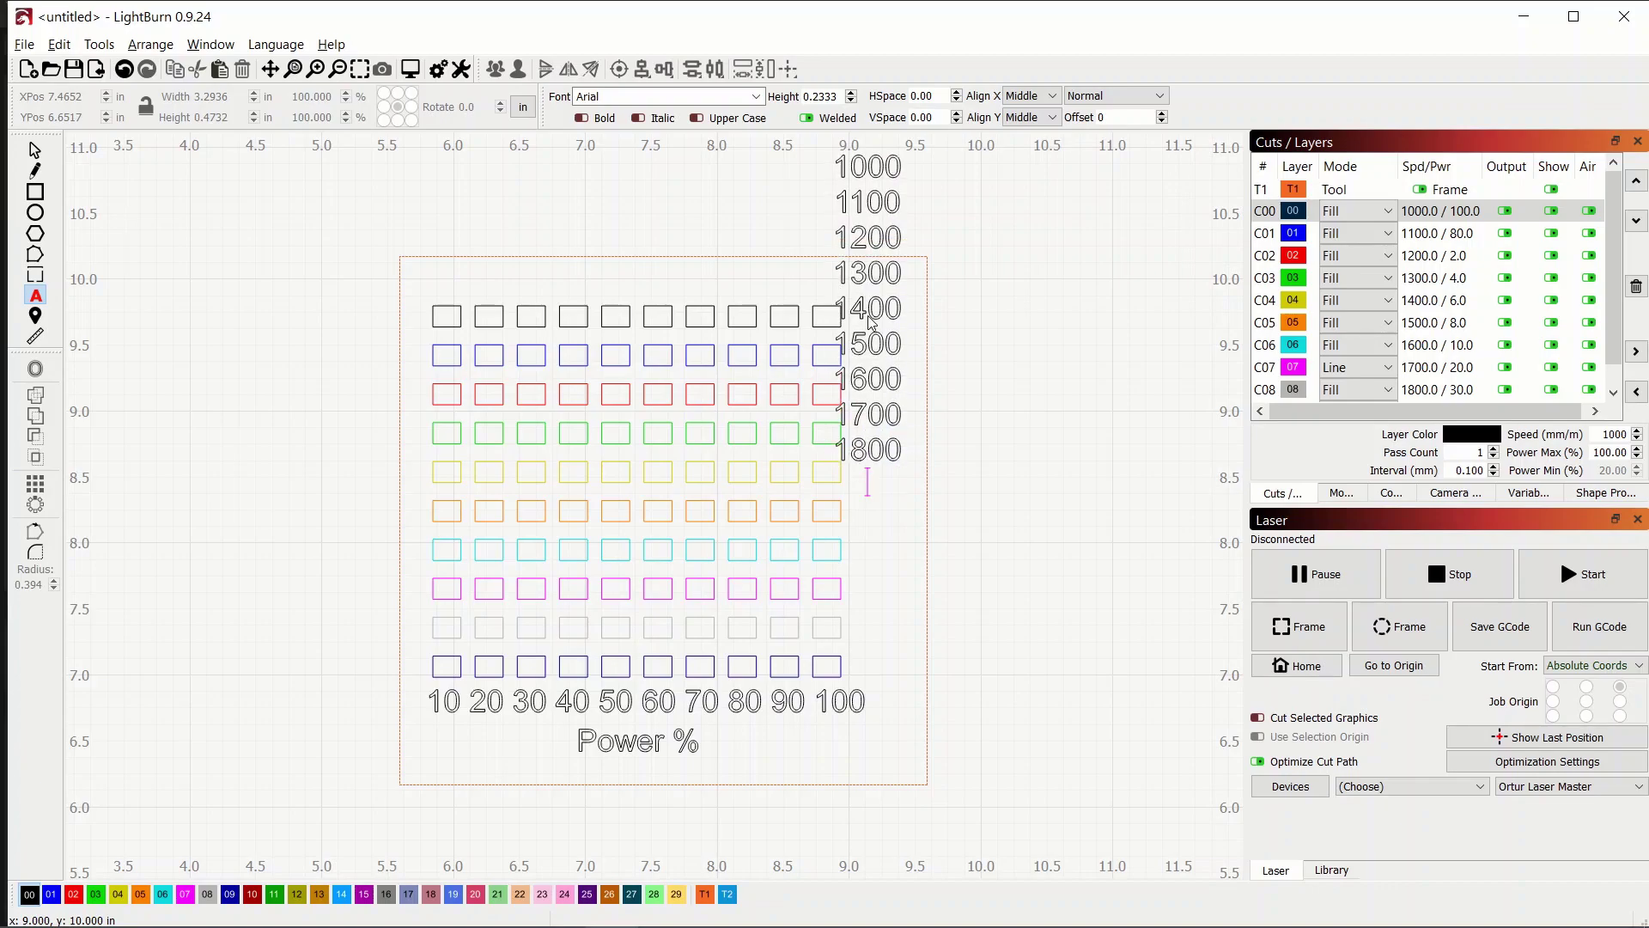
{"action": "type", "text": "1900"}
Move the speed-label block beside the rows and stretch it to 2.8257 in so each value matches its row
{"action": "left_click_drag", "start_coordinate": [965, 368], "coordinate": [976, 429]}
{"action": "key", "text": "Escape"}
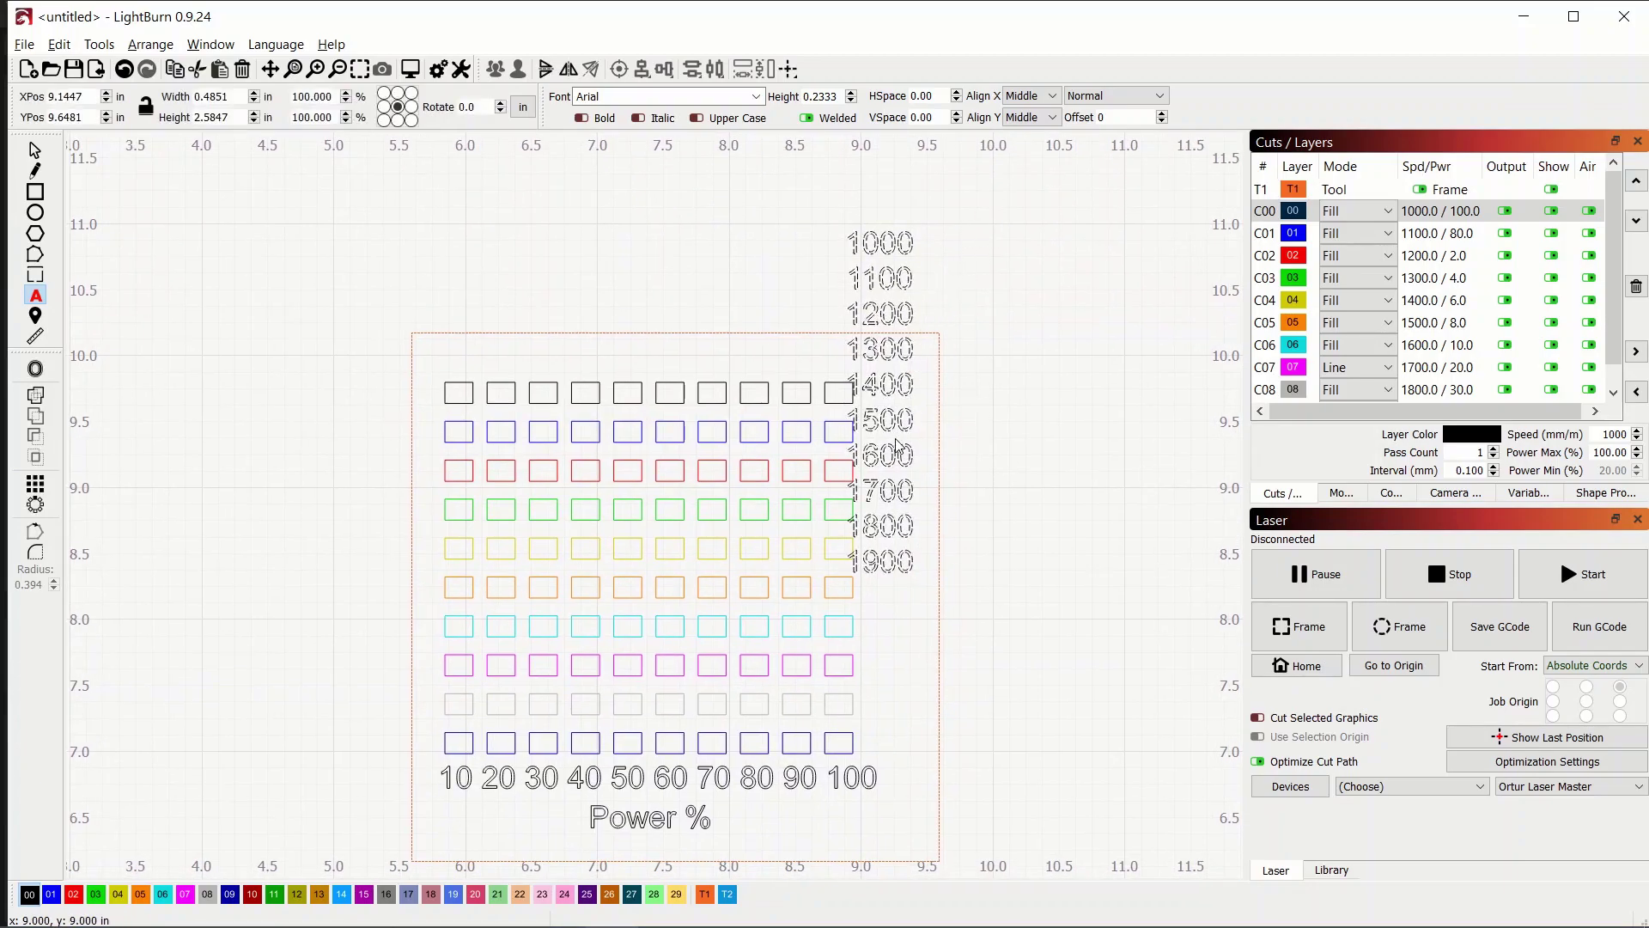
{"action": "left_click", "coordinate": [35, 151]}
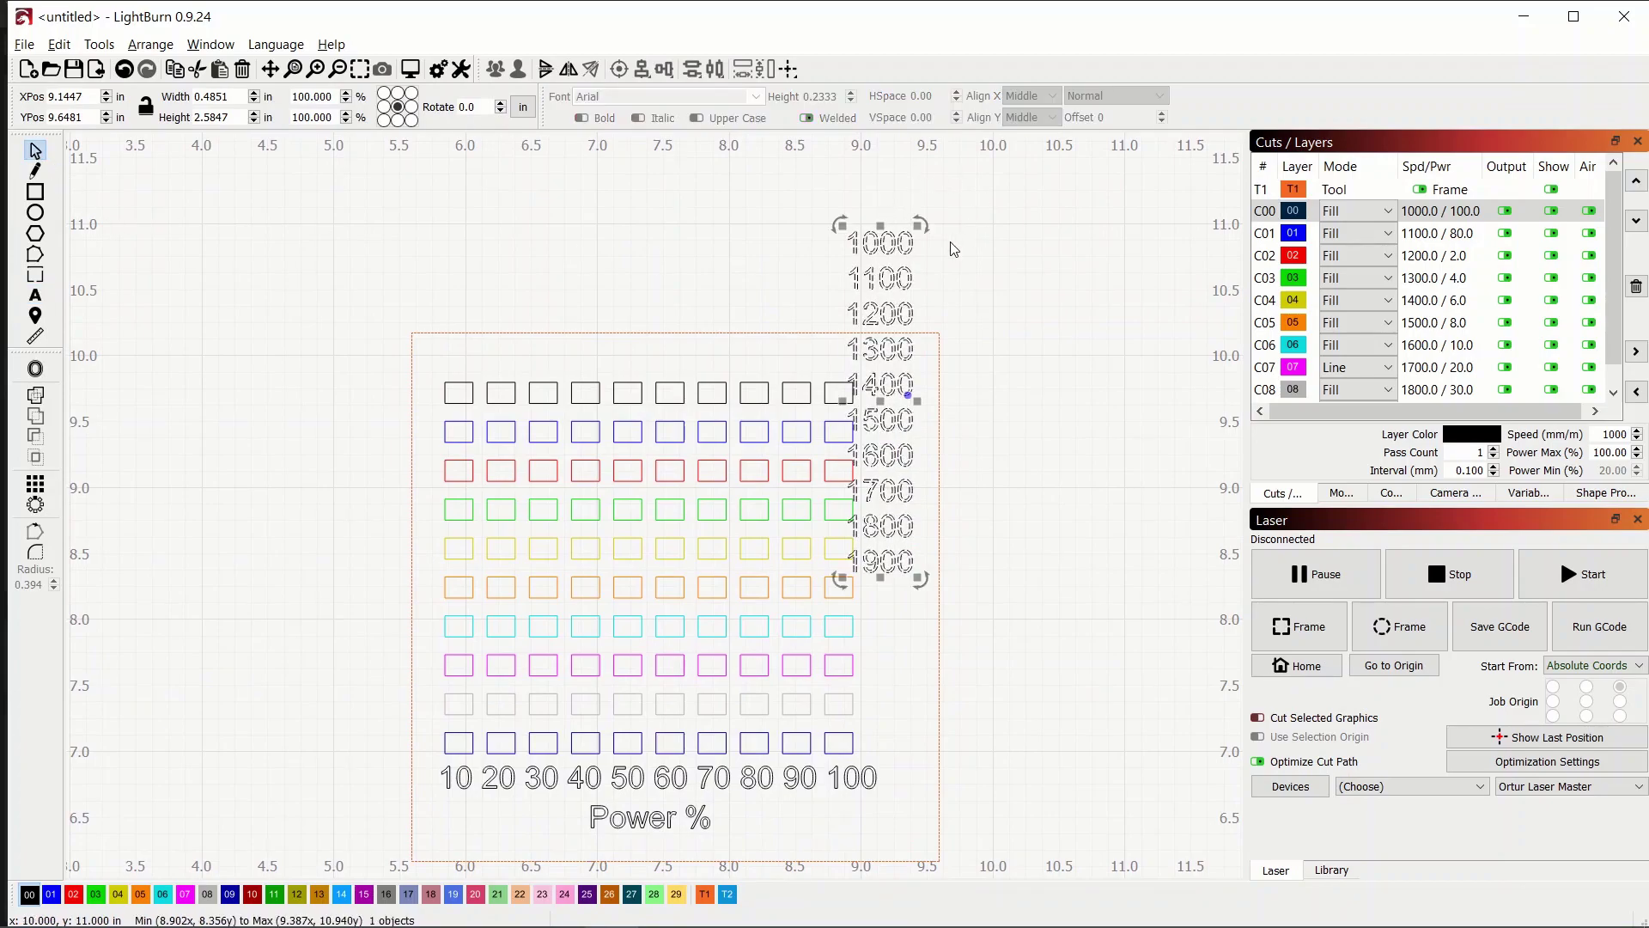
{"action": "left_click", "coordinate": [880, 401]}
{"action": "left_click_drag", "start_coordinate": [880, 402], "coordinate": [895, 586]}
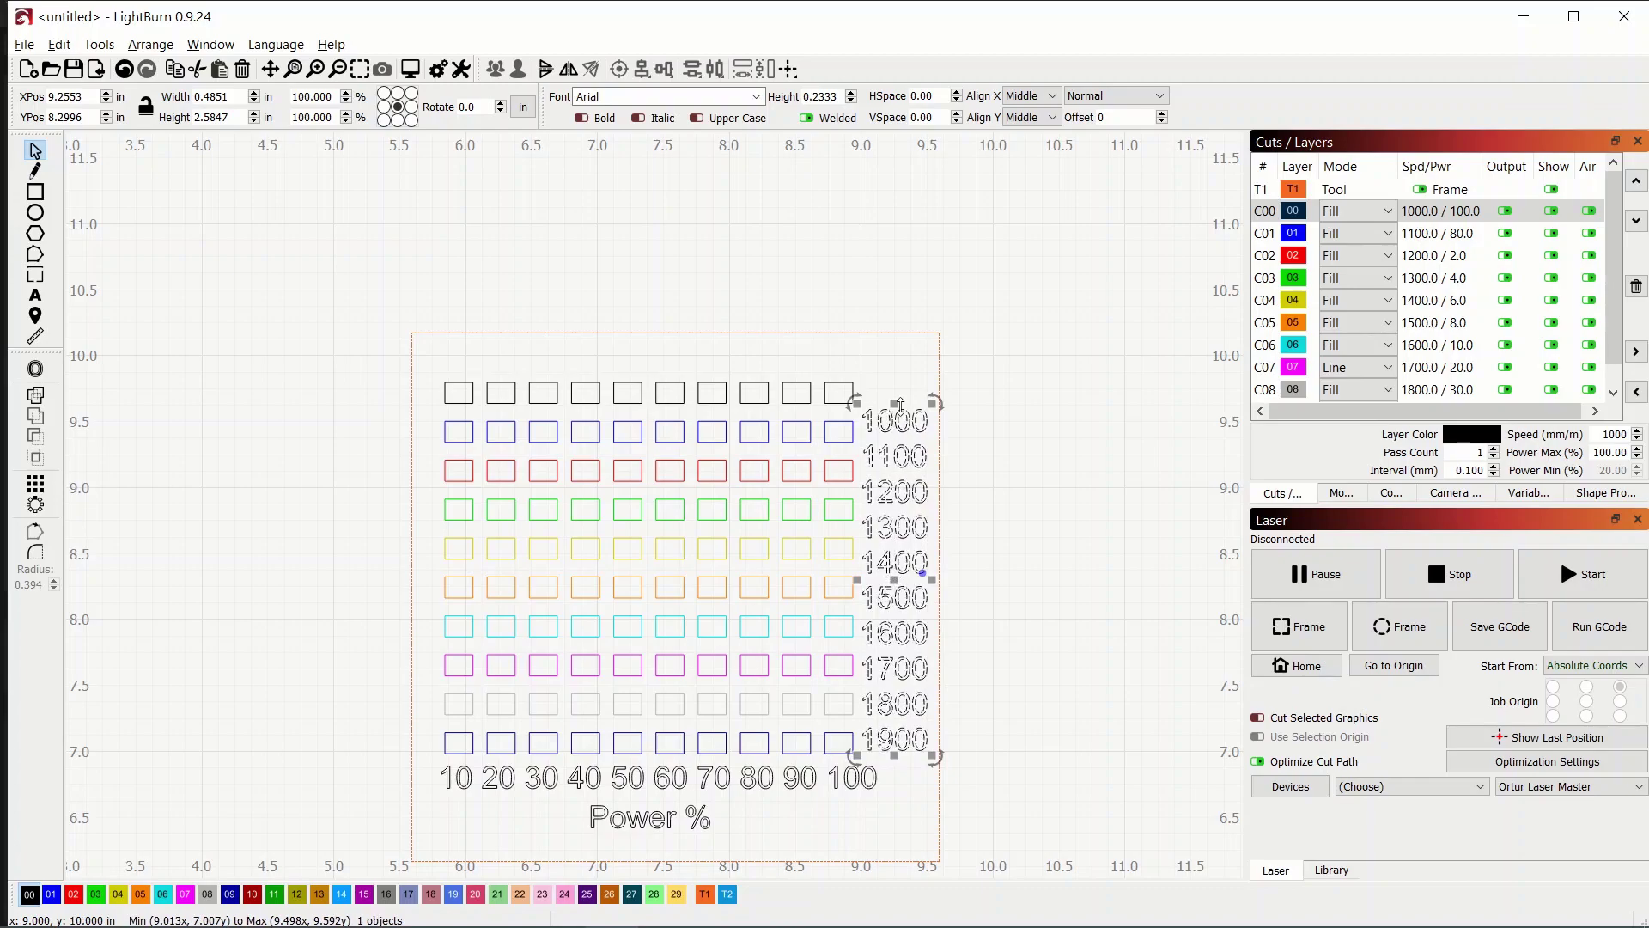
{"action": "left_click_drag", "start_coordinate": [896, 398], "coordinate": [896, 376]}
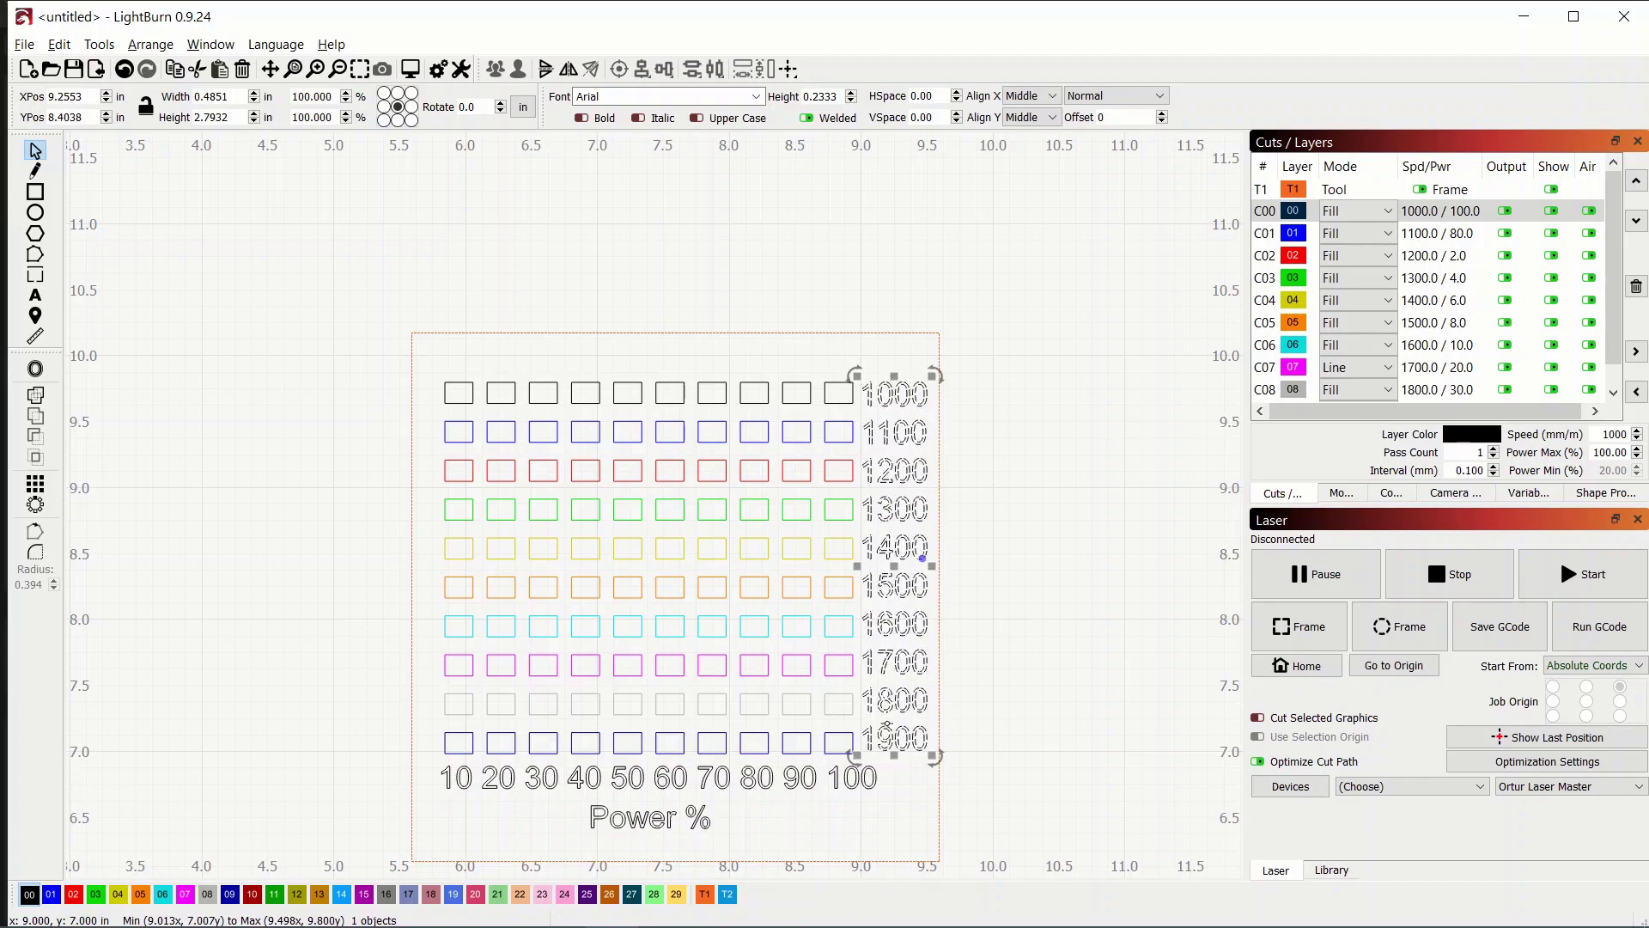
{"action": "left_click_drag", "start_coordinate": [894, 752], "coordinate": [894, 757]}
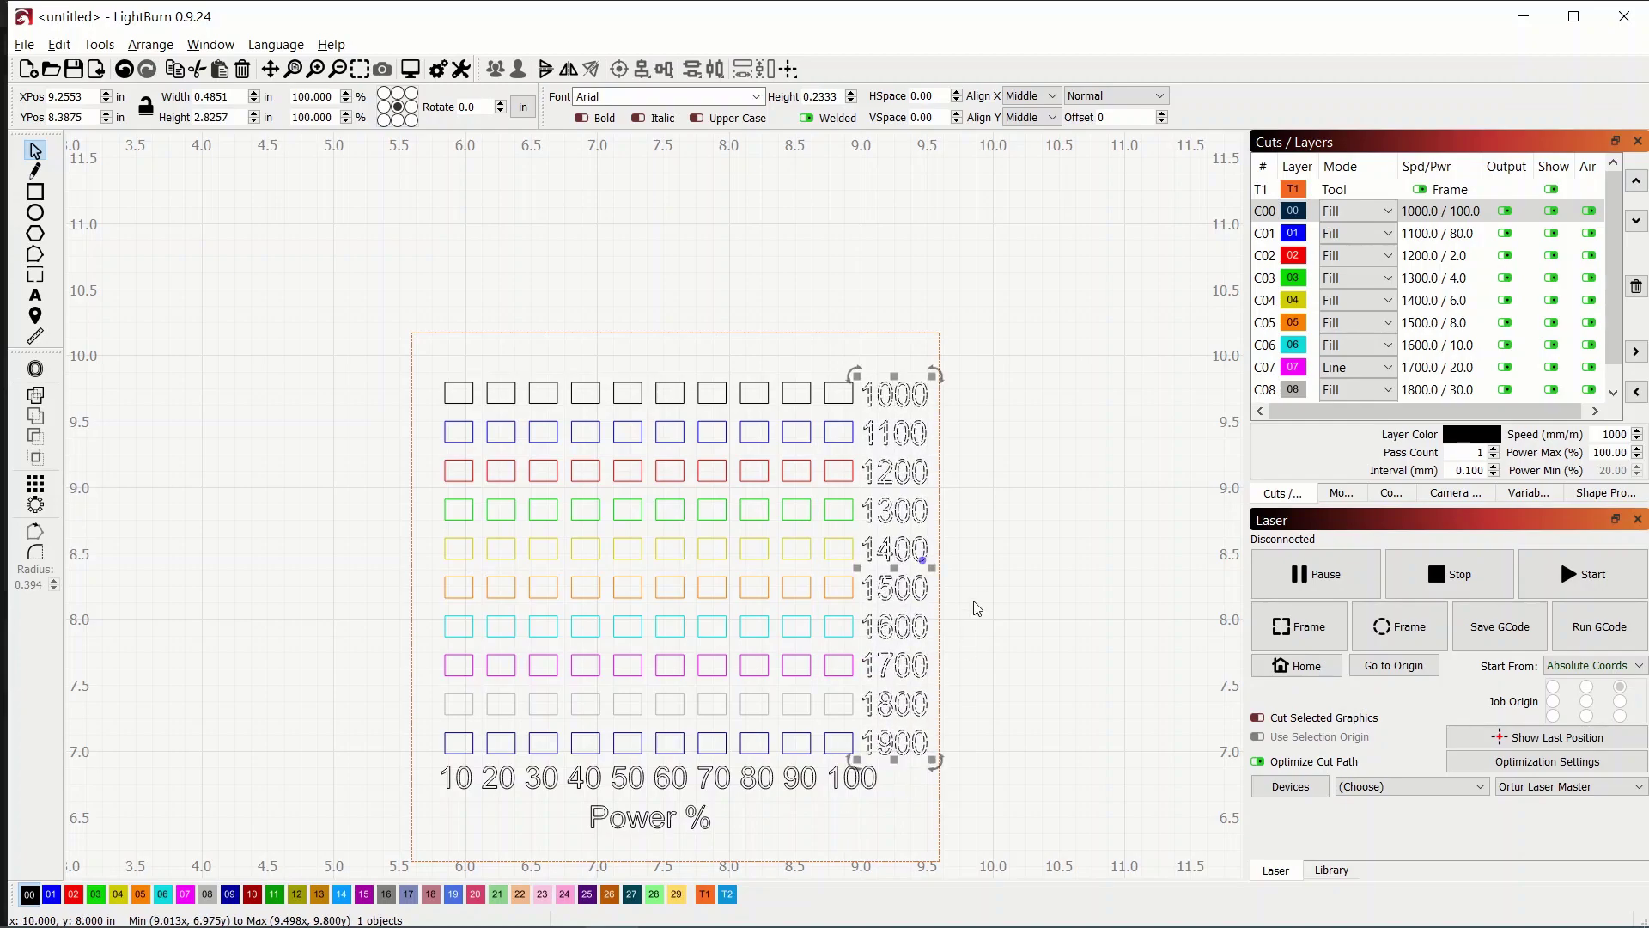
{"action": "left_click", "coordinate": [1019, 551]}
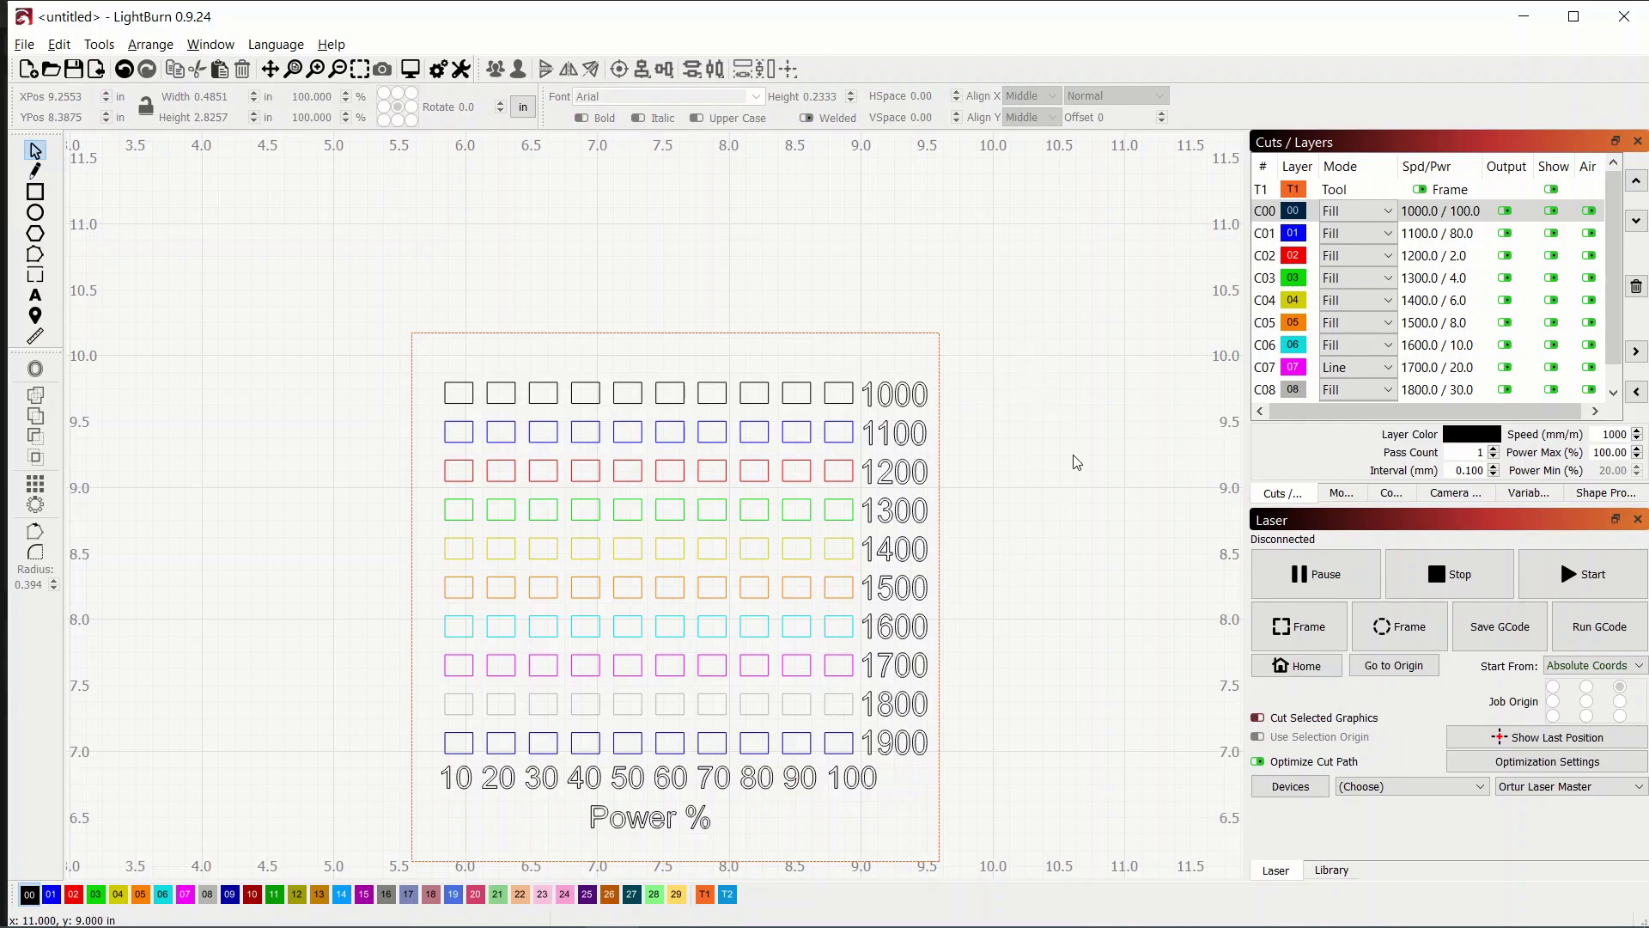
{"action": "left_click_drag", "start_coordinate": [1026, 544], "coordinate": [991, 445]}
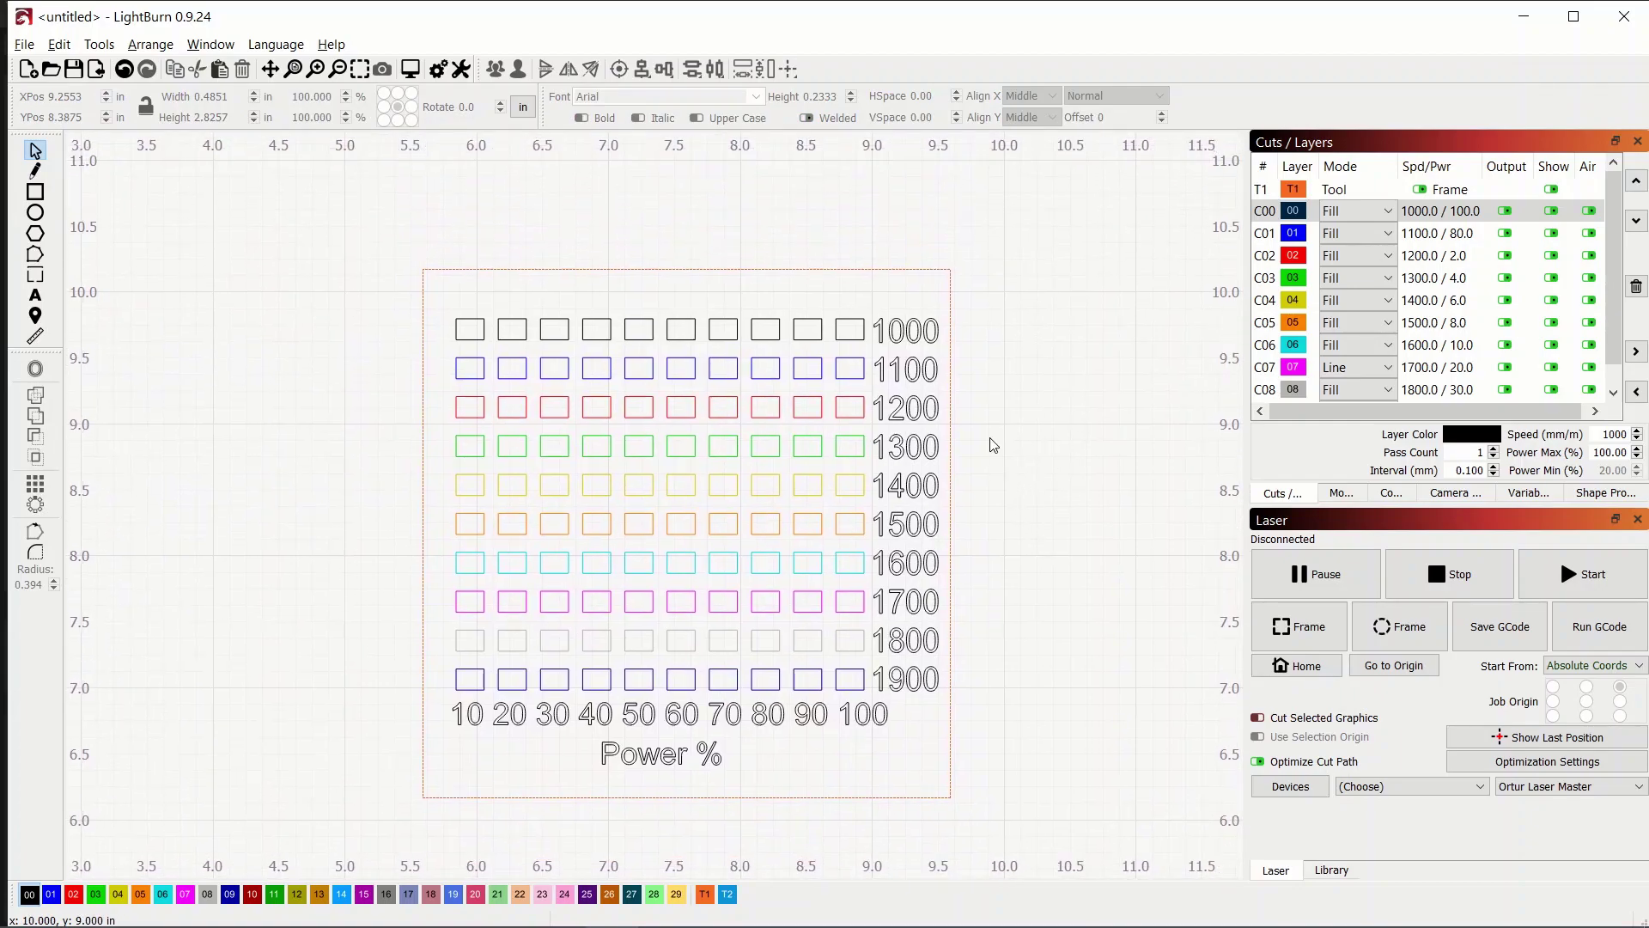
Edit the title text, replacing the capital L with lowercase to read '3mm Plywood'
{"action": "left_click", "coordinate": [35, 297]}
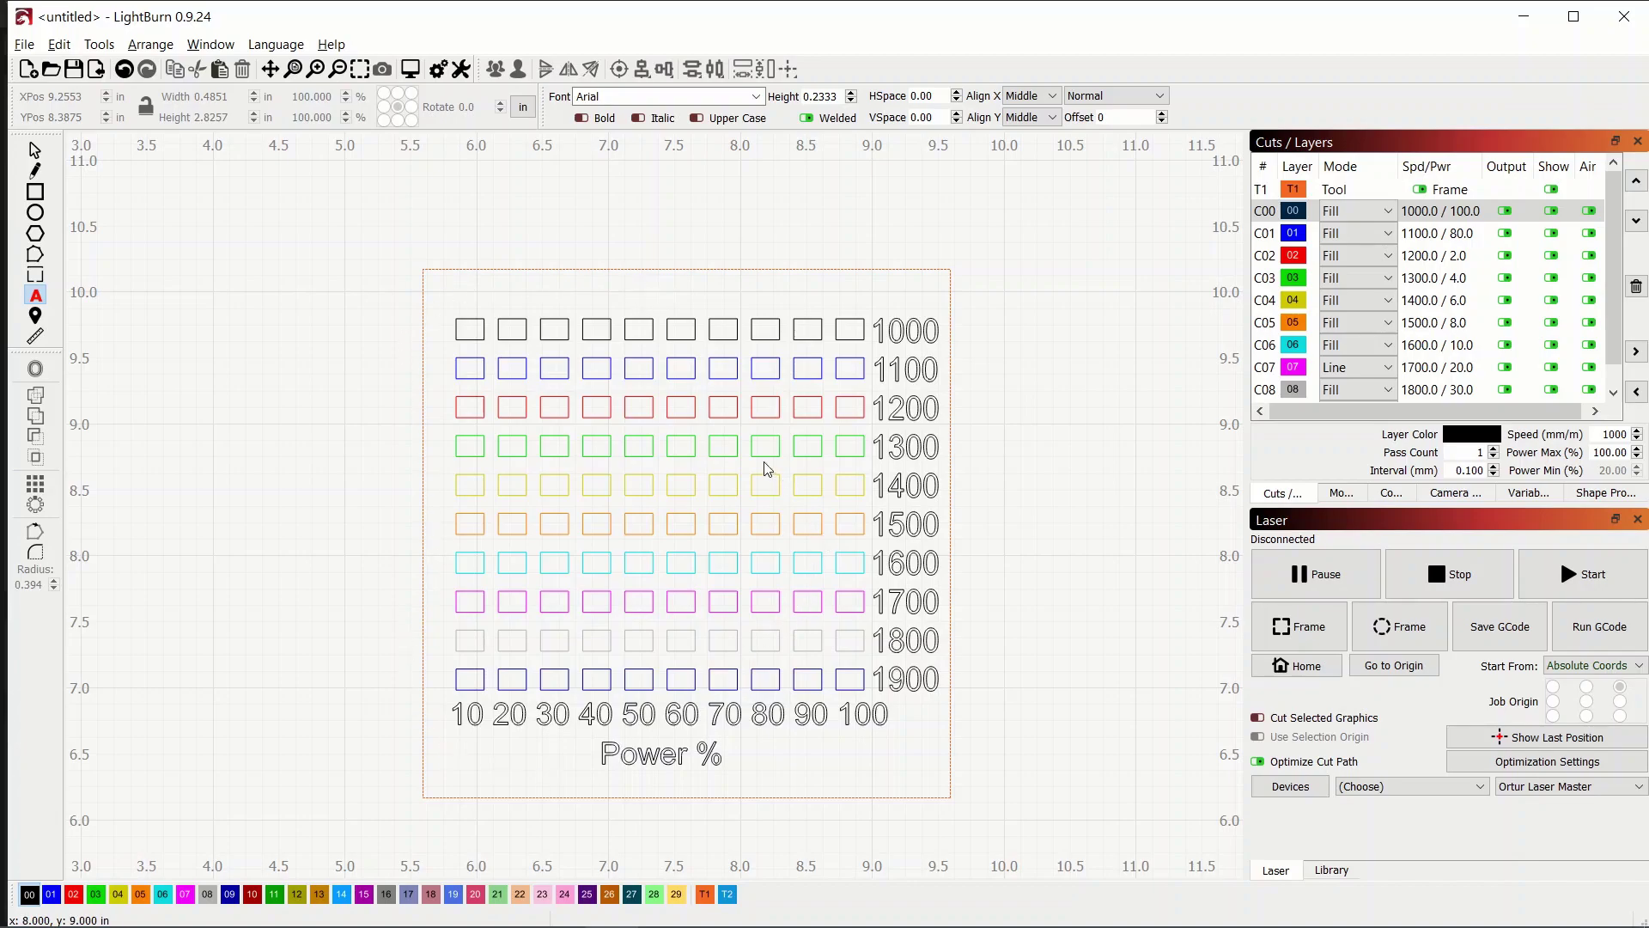
{"action": "left_click", "coordinate": [651, 302]}
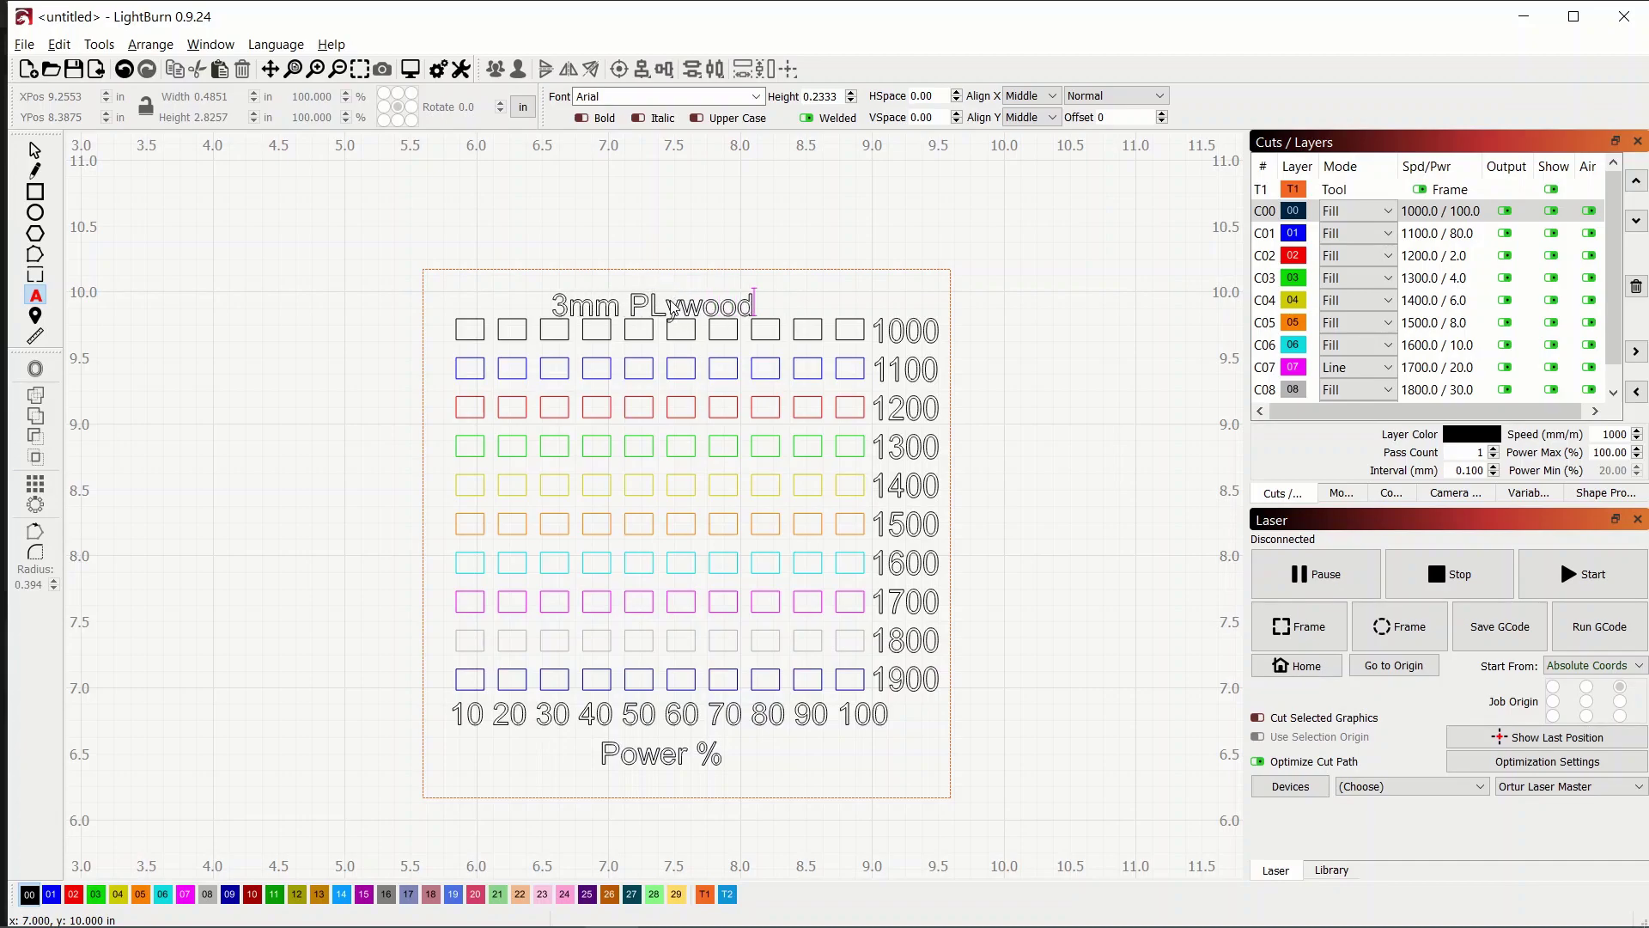
{"action": "left_click", "coordinate": [666, 305]}
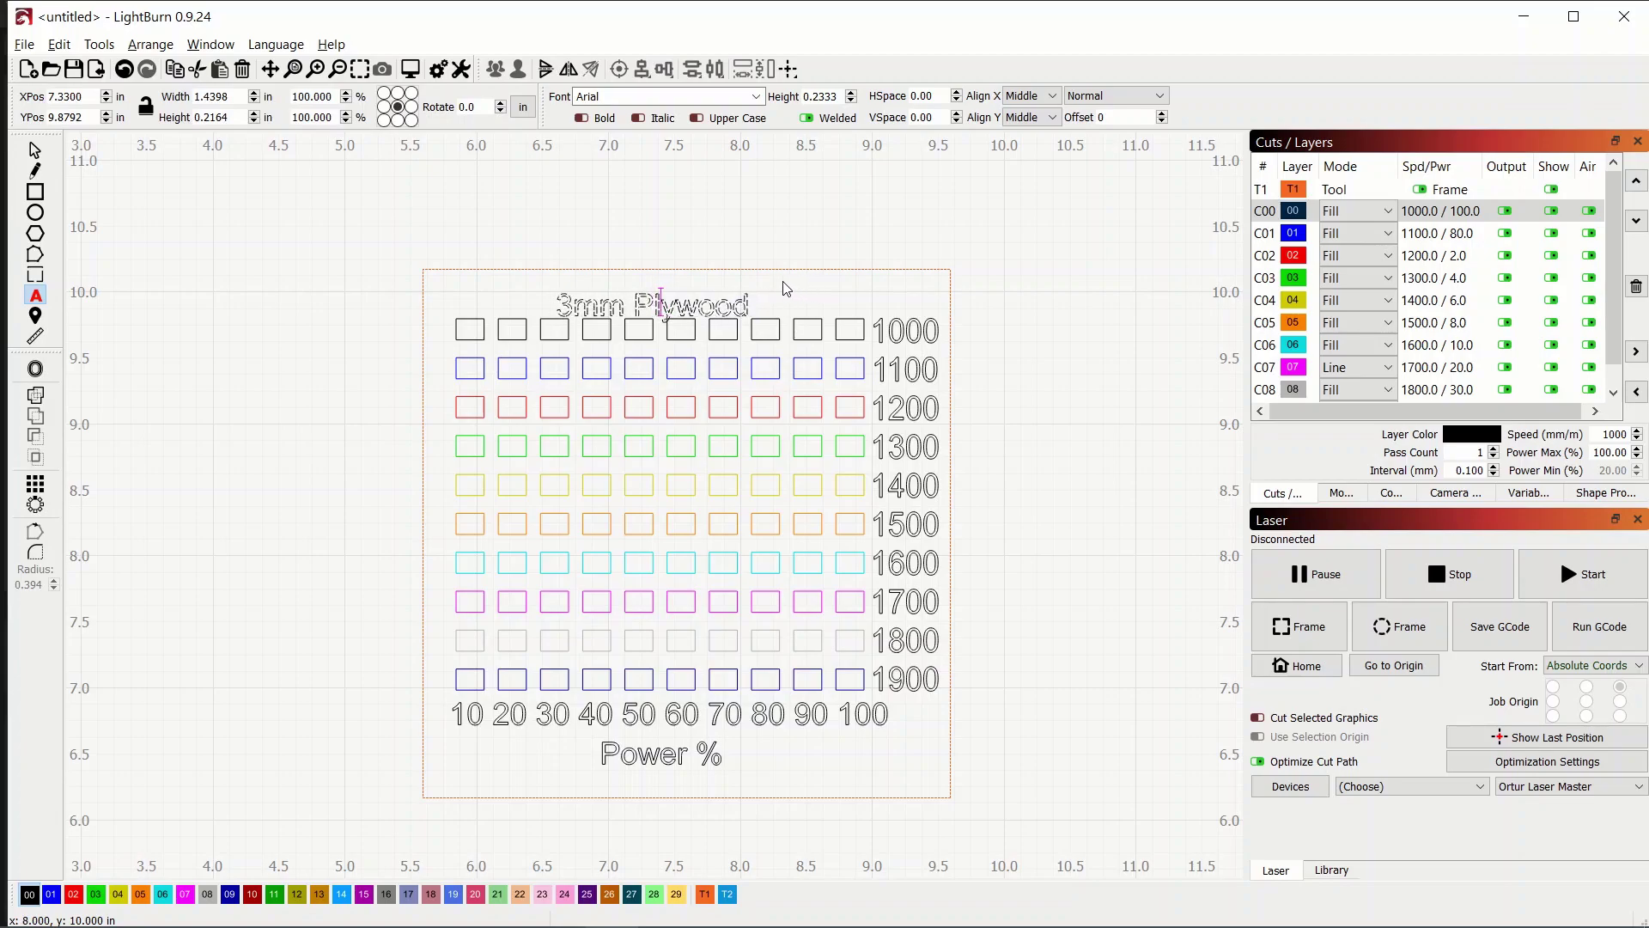
Nudge the '3mm Plywood' title up and right into place above the grid
{"action": "left_click", "coordinate": [35, 150]}
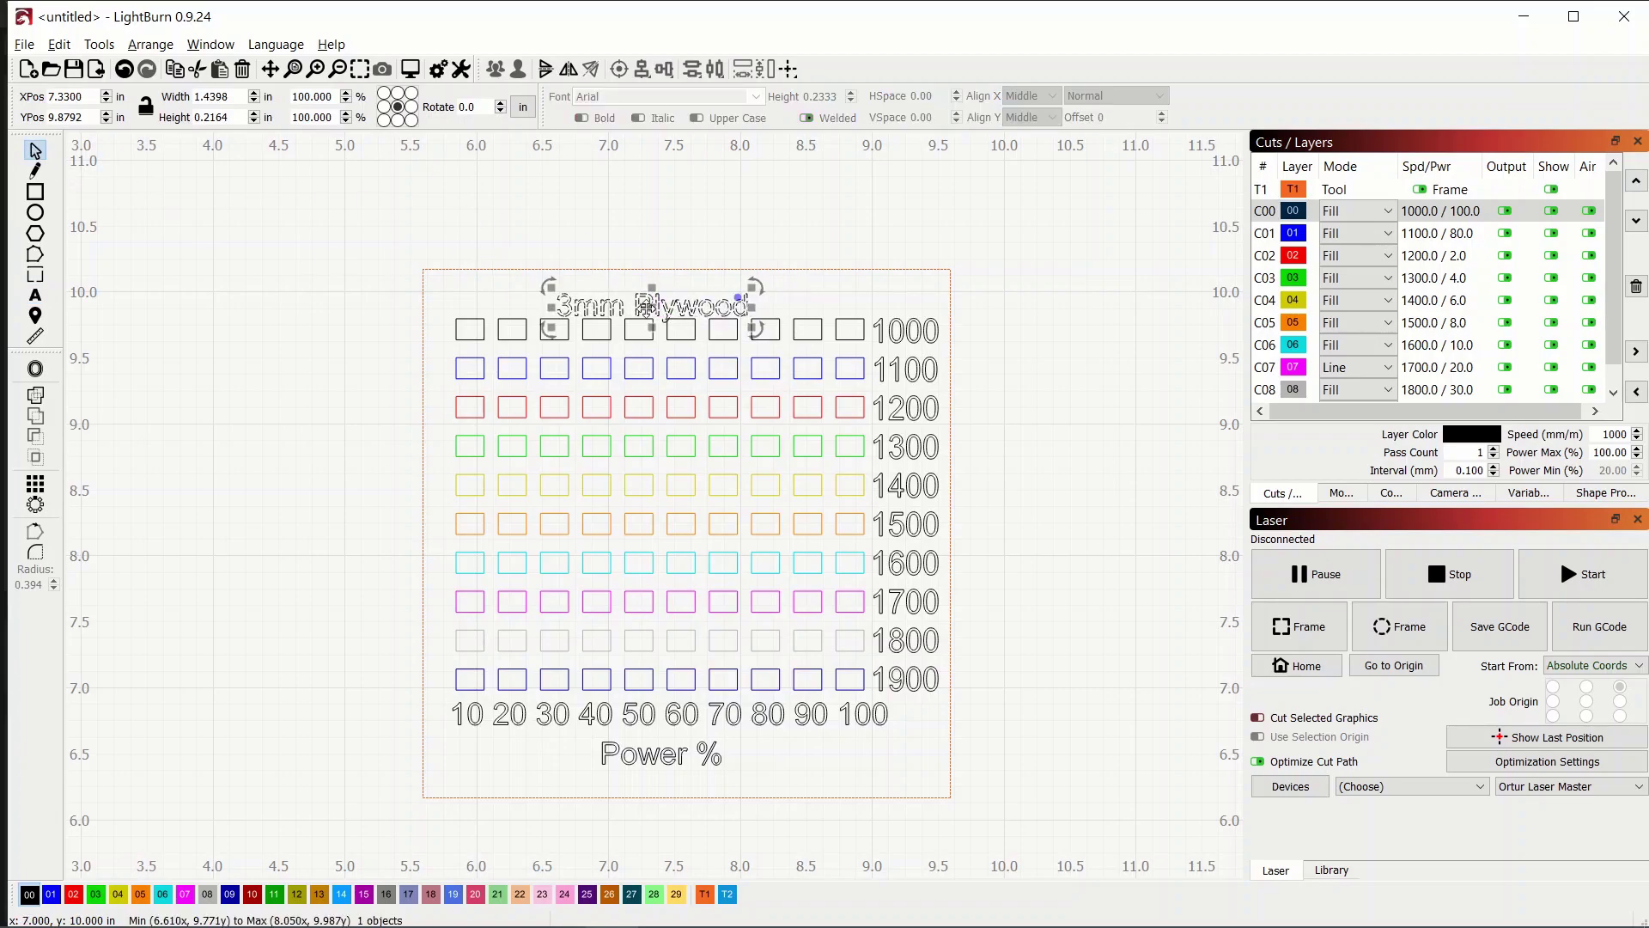
{"action": "left_click_drag", "start_coordinate": [652, 307], "coordinate": [661, 302]}
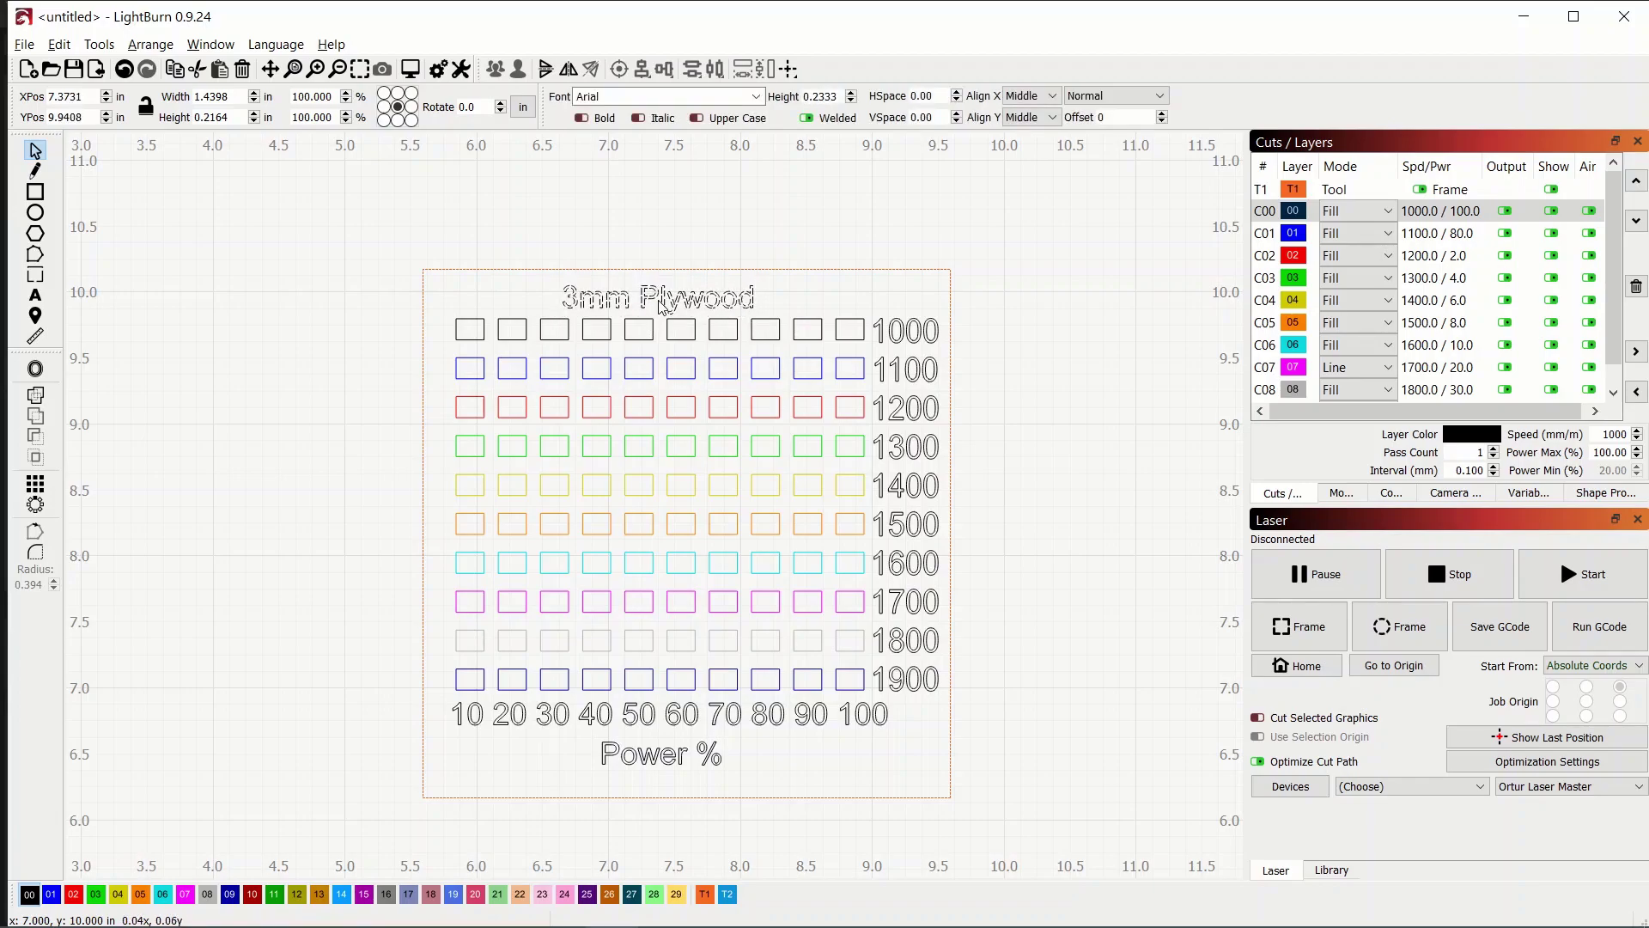
{"action": "left_click_drag", "start_coordinate": [660, 300], "coordinate": [661, 299]}
Shift the whole test card, grid and labels together, slightly left and down
{"action": "left_click_drag", "start_coordinate": [435, 225], "coordinate": [948, 777]}
{"action": "left_click_drag", "start_coordinate": [694, 525], "coordinate": [693, 534]}
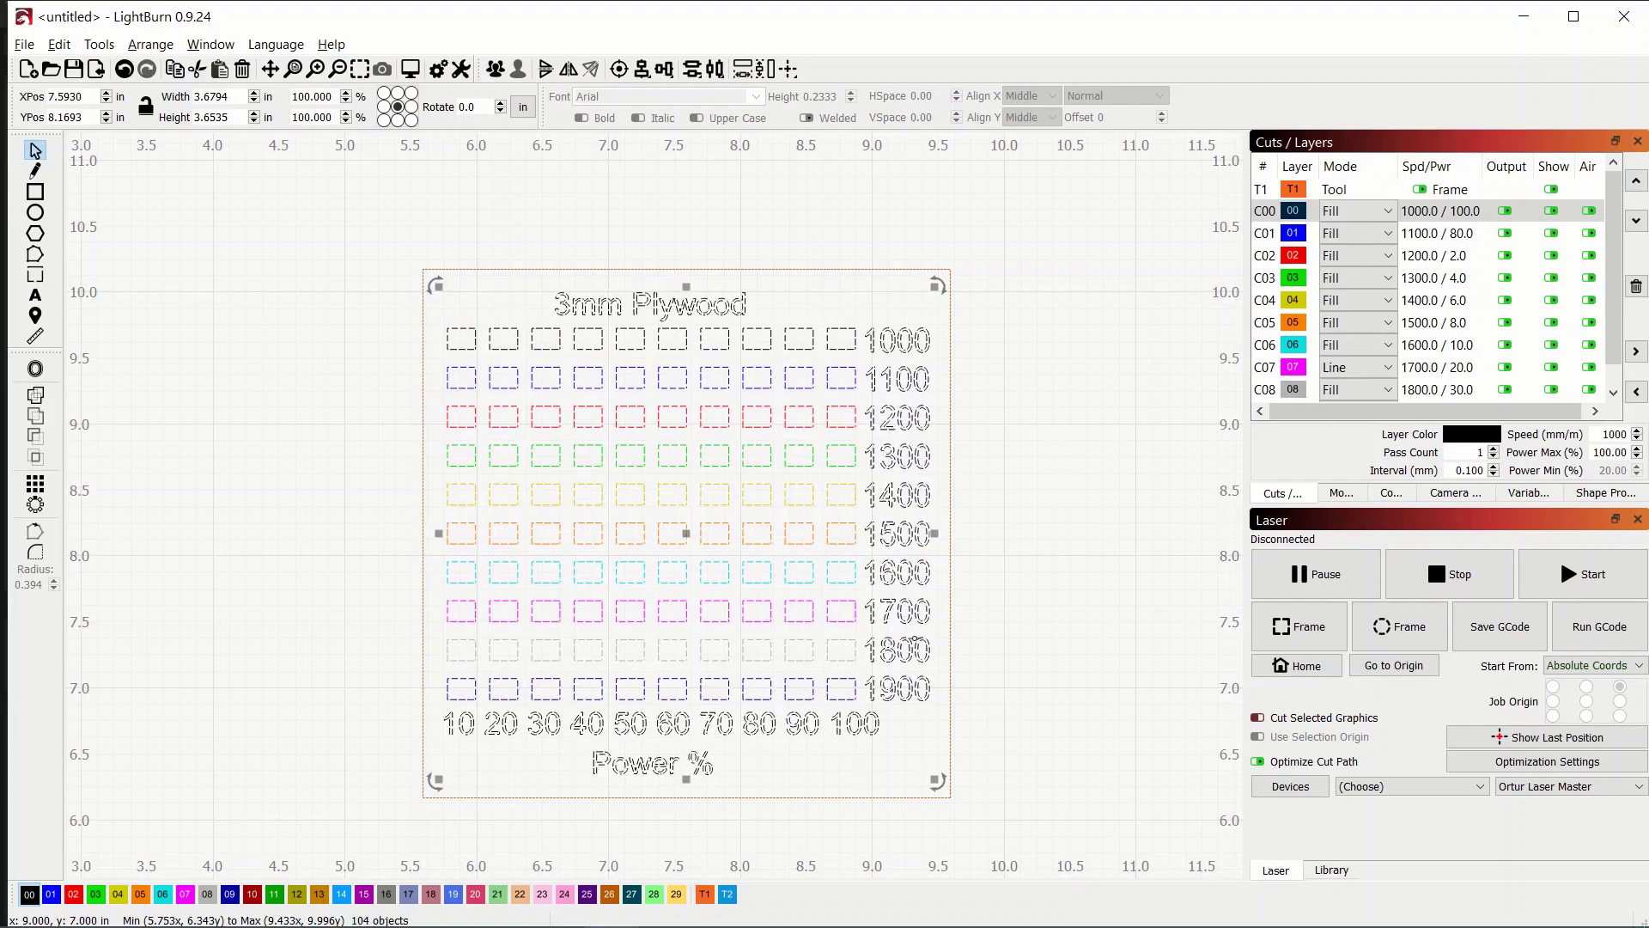
{"action": "left_click", "coordinate": [1032, 499]}
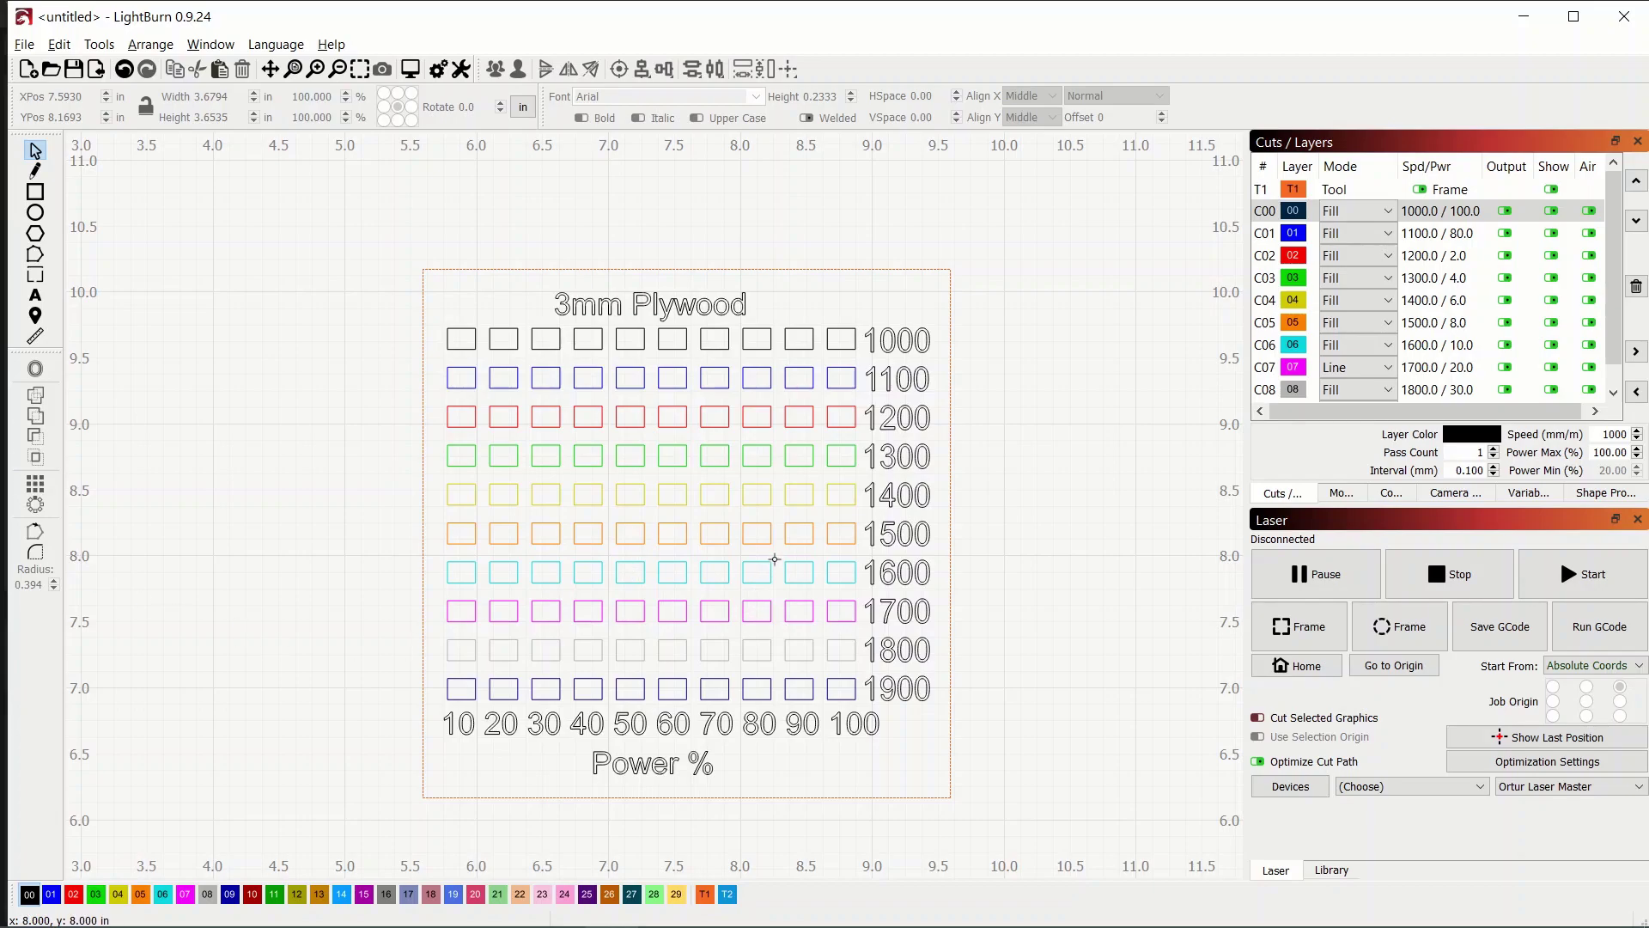
{"action": "left_click_drag", "start_coordinate": [777, 559], "coordinate": [737, 591]}
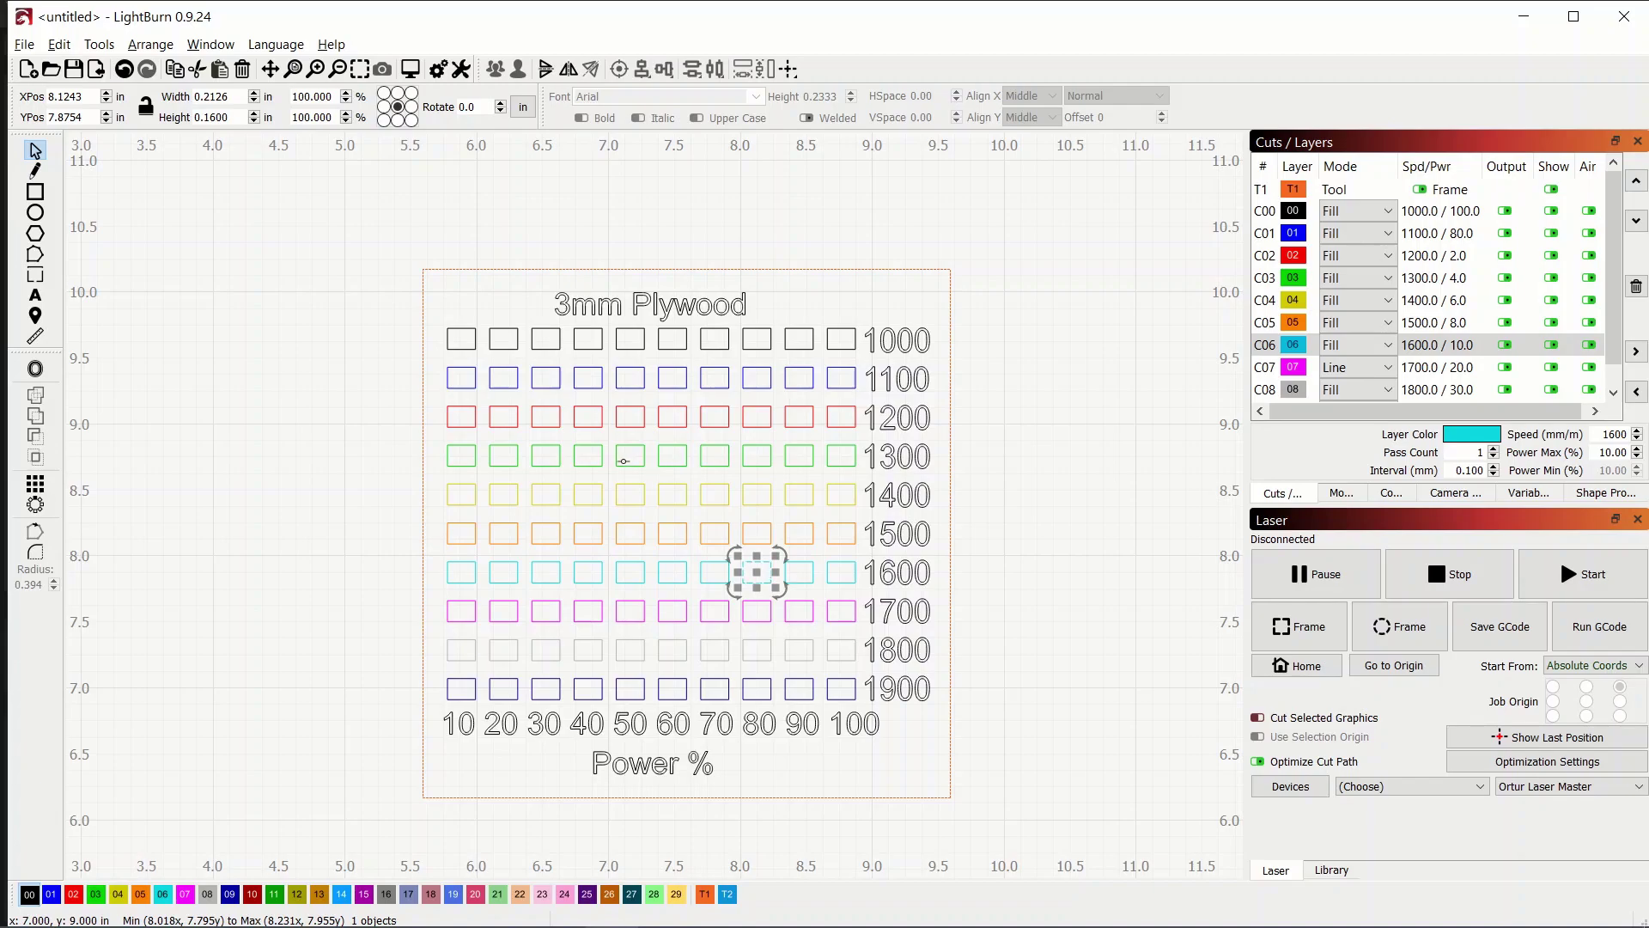
{"action": "key", "text": "Escape"}
{"action": "left_click", "coordinate": [620, 464]}
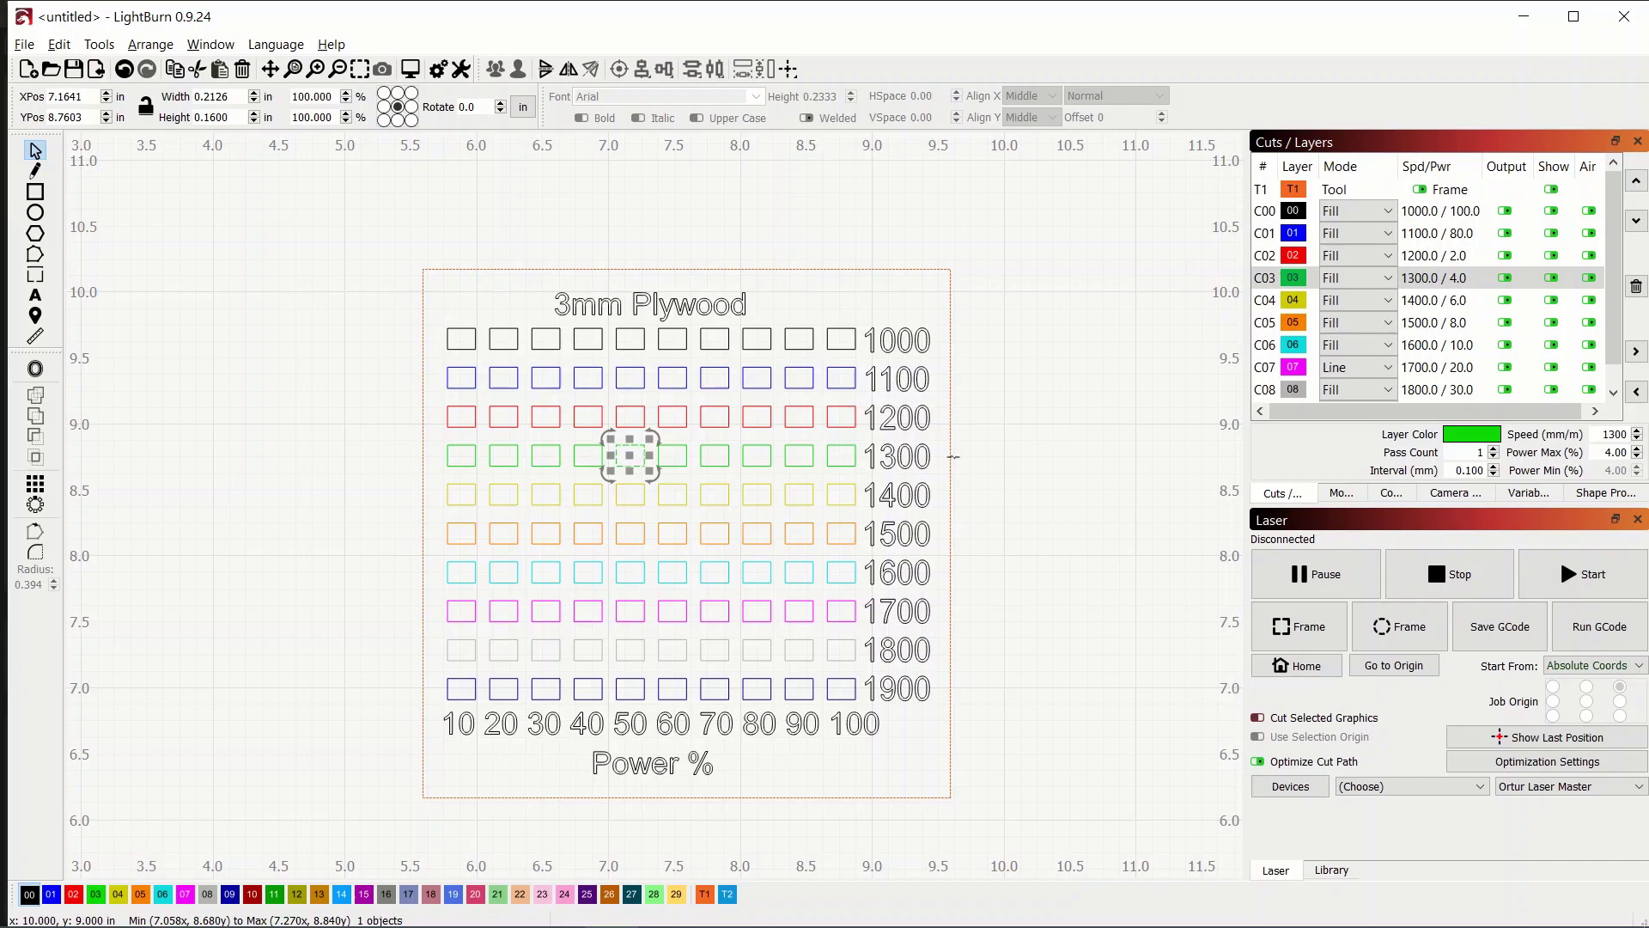
{"action": "key", "text": "Escape"}
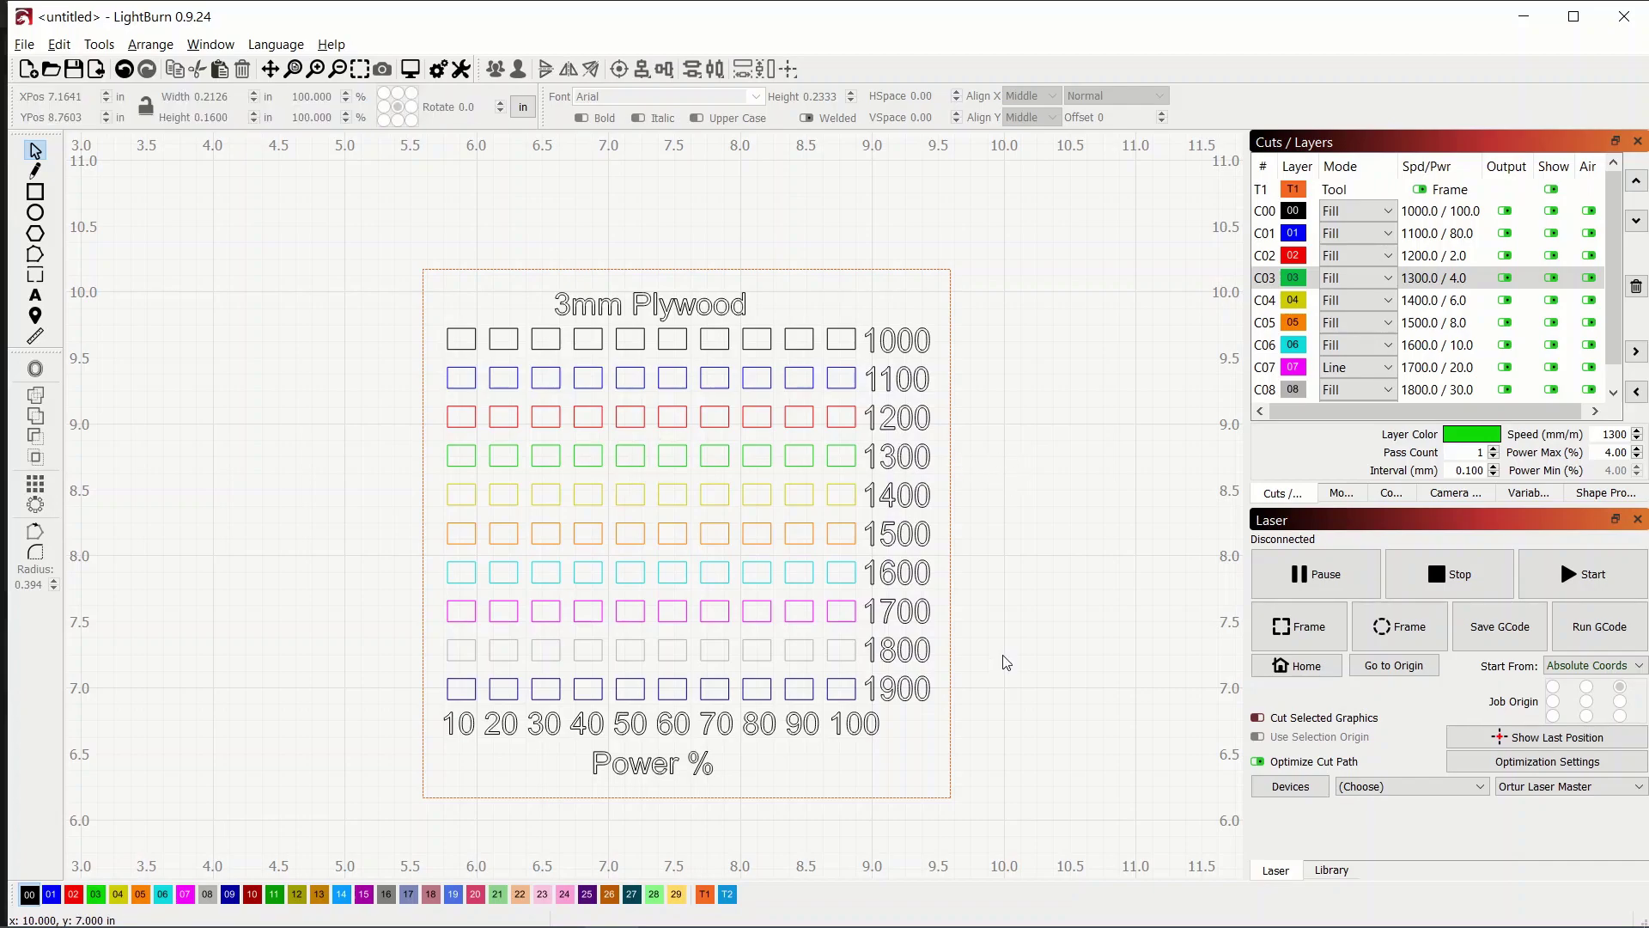
Switch the magenta 1700 layer from Line to Fill and return the red 1200 layer to Fill
{"action": "left_click", "coordinate": [1357, 255]}
{"action": "left_click", "coordinate": [1361, 269]}
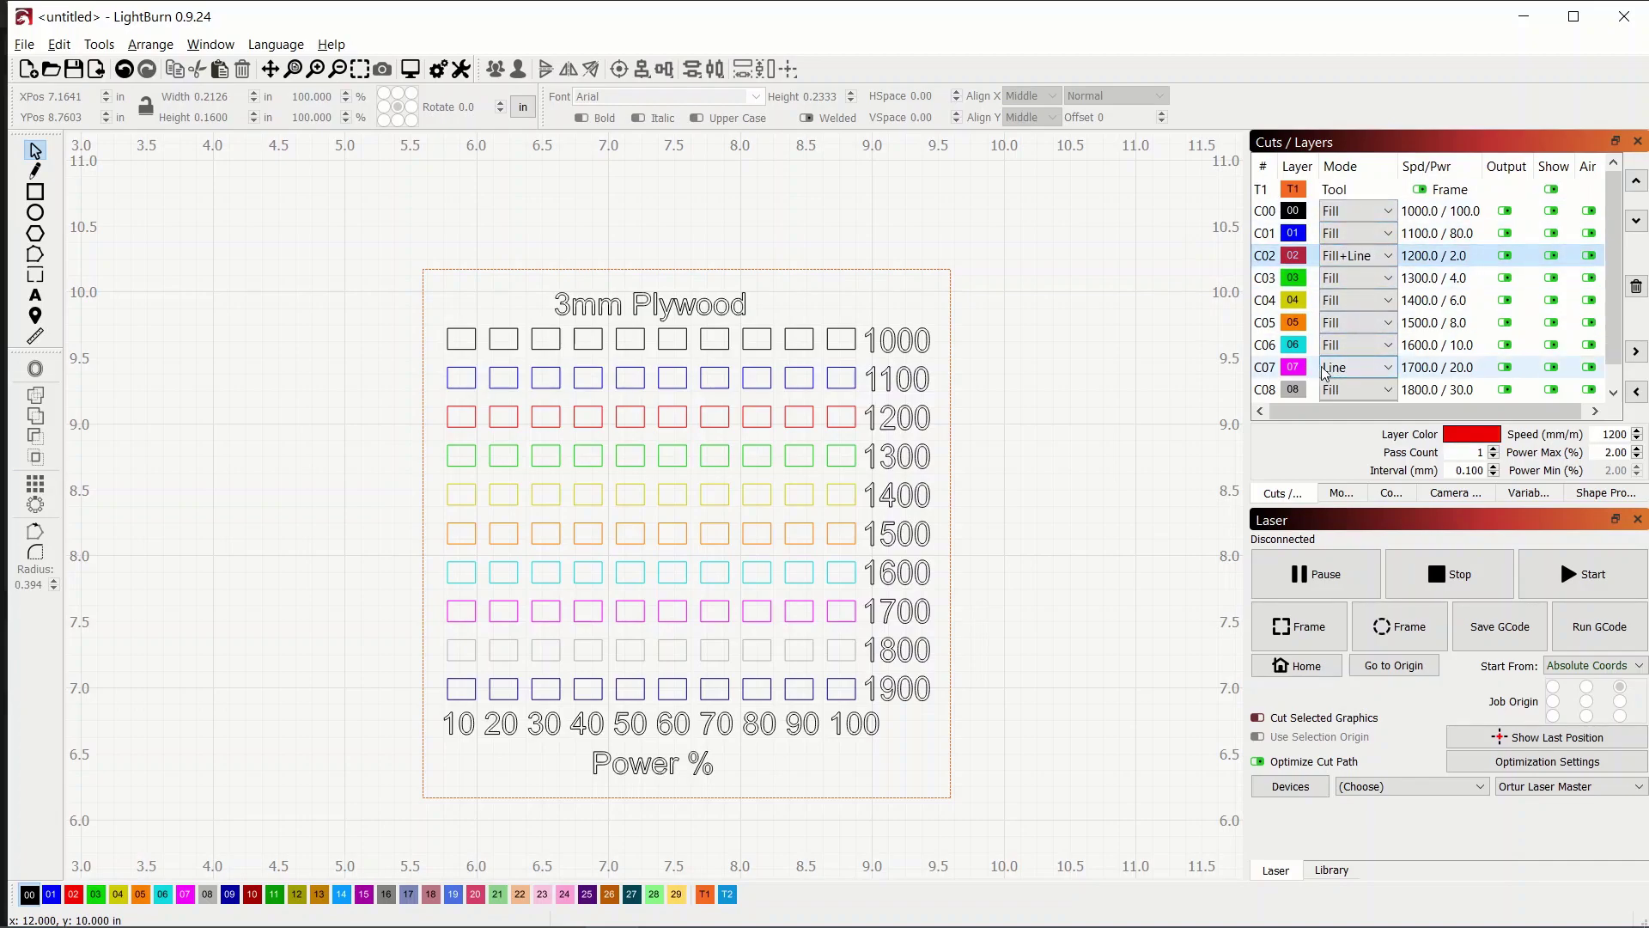
{"action": "left_click", "coordinate": [1363, 372]}
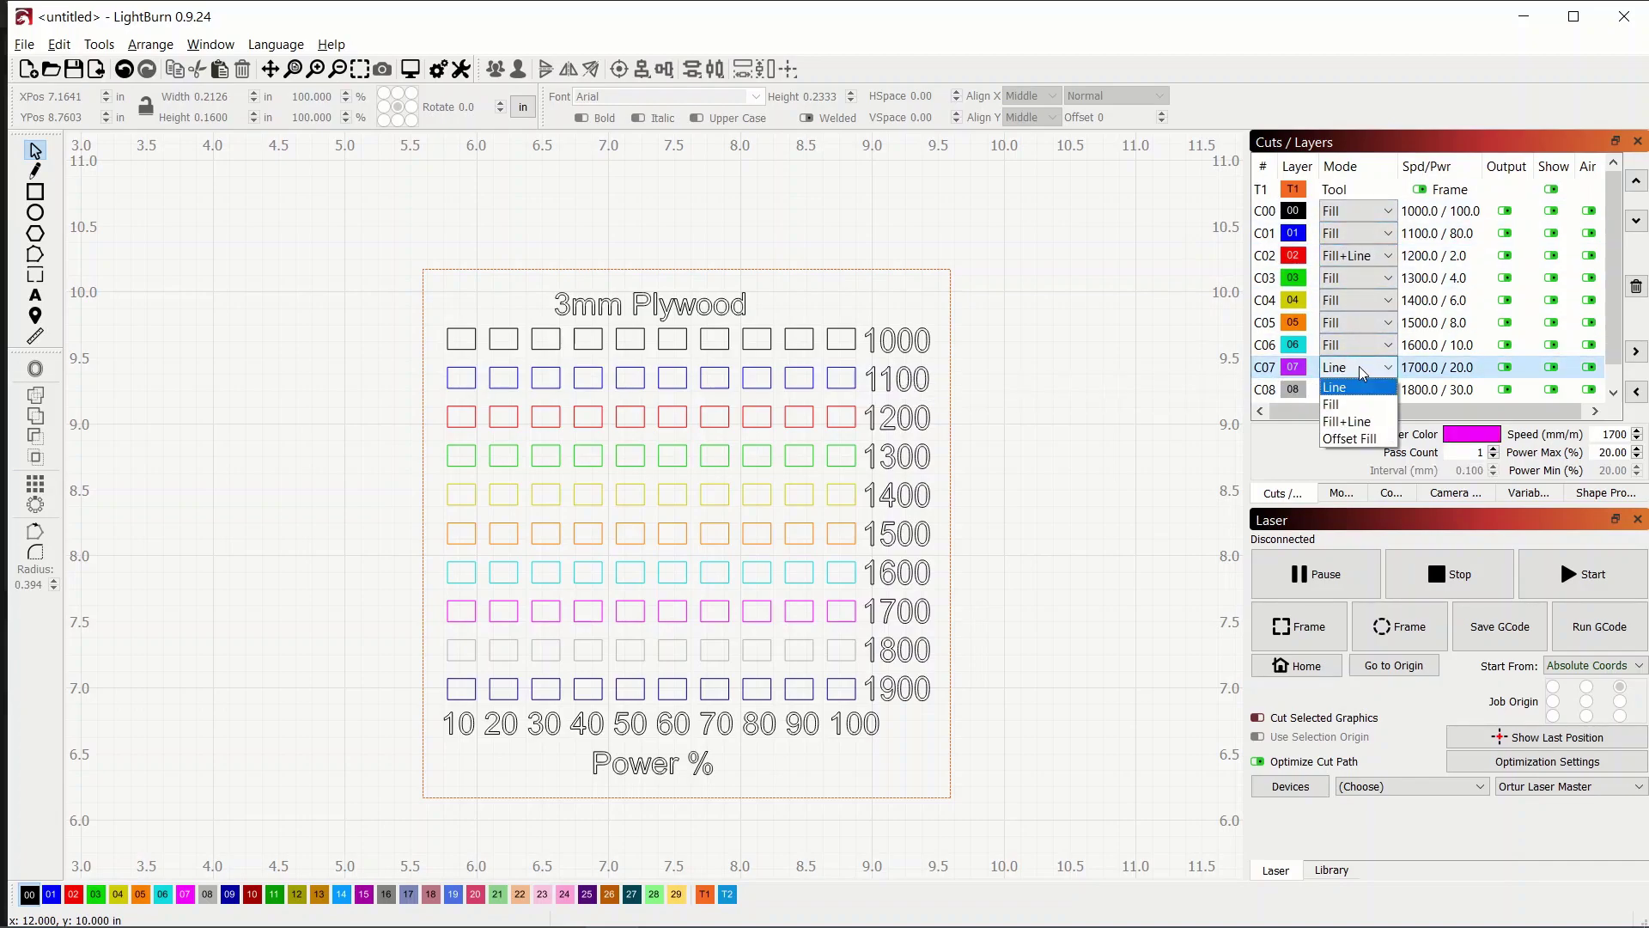
{"action": "left_click", "coordinate": [1350, 413]}
{"action": "left_click", "coordinate": [1357, 366]}
{"action": "left_click", "coordinate": [1348, 381]}
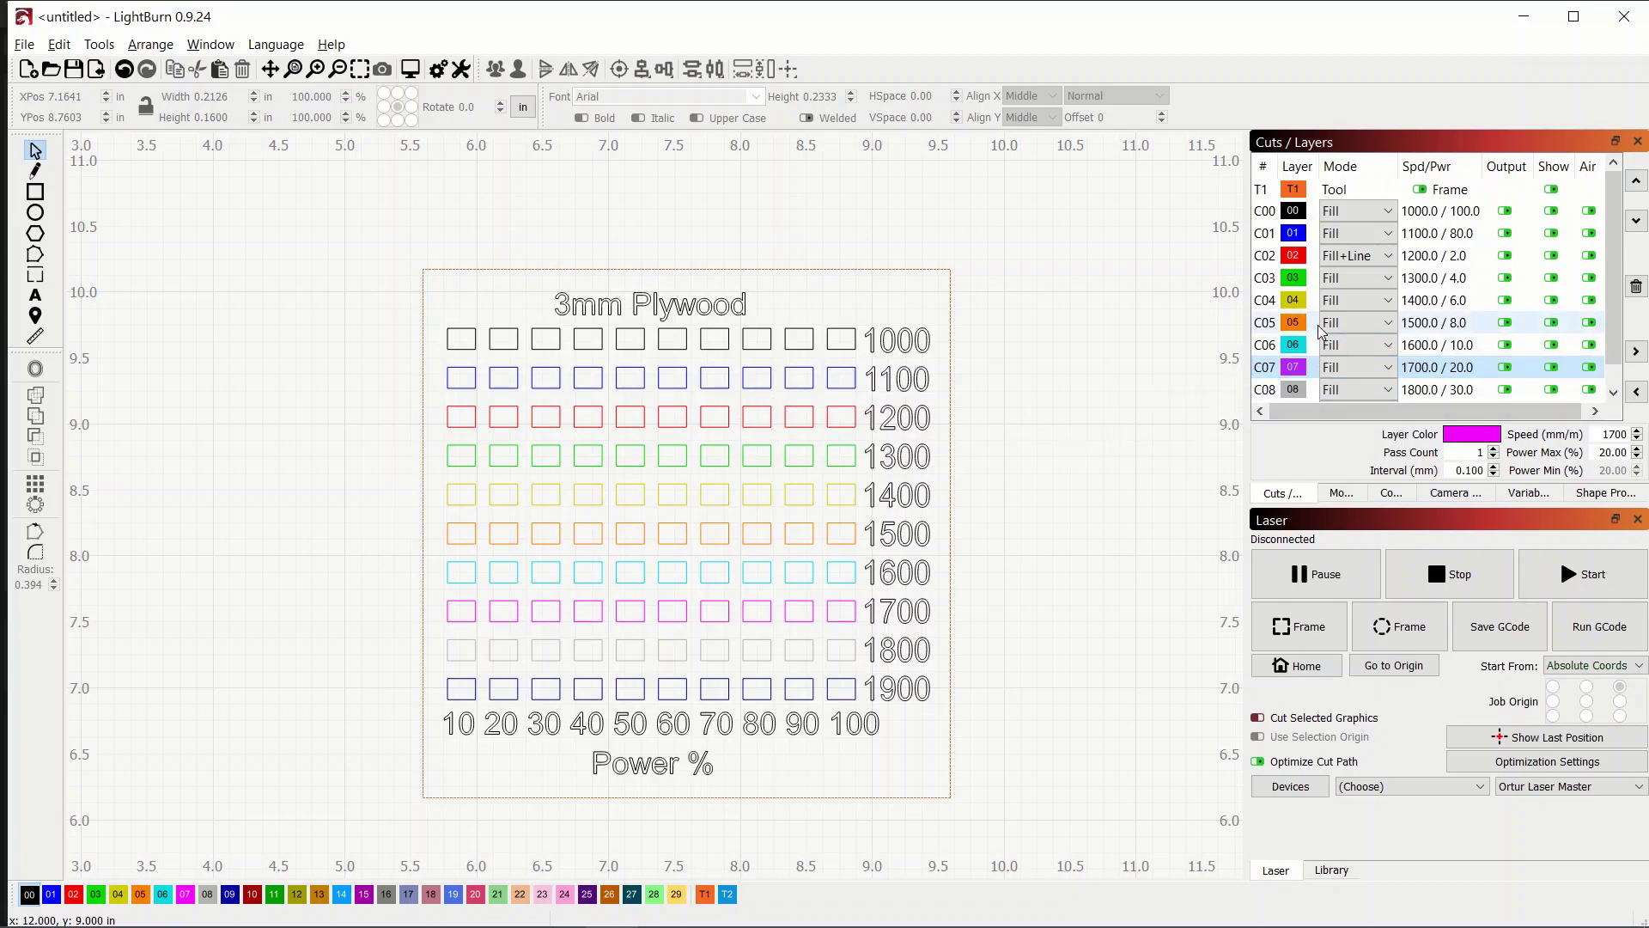
{"action": "left_click", "coordinate": [1346, 261]}
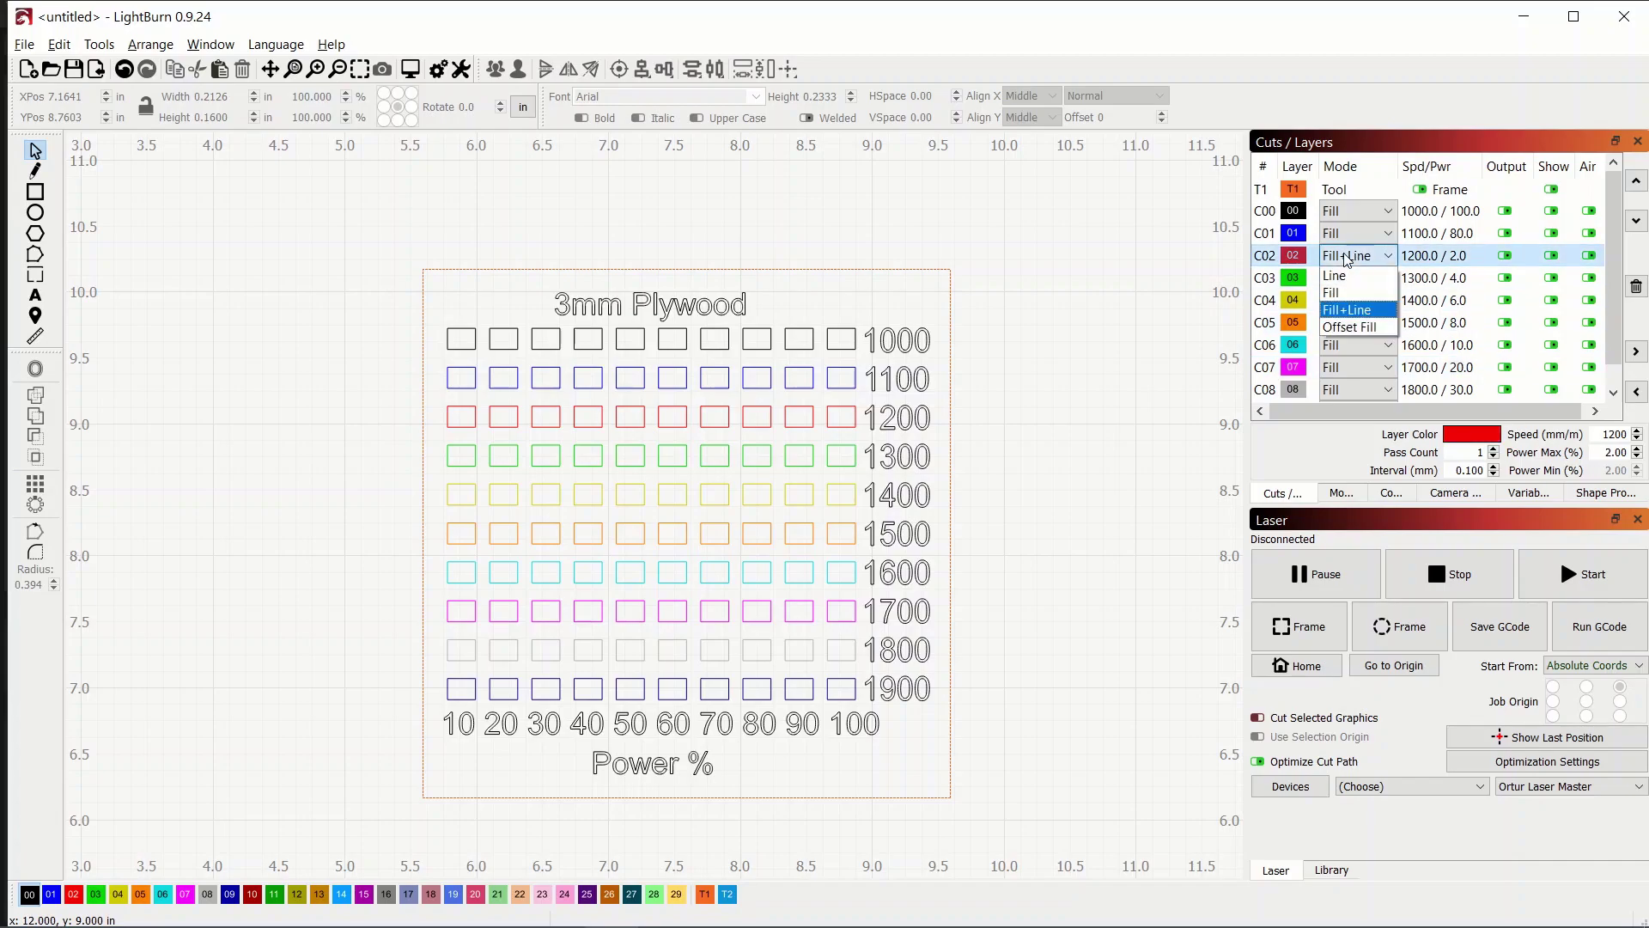
{"action": "left_click", "coordinate": [1349, 292]}
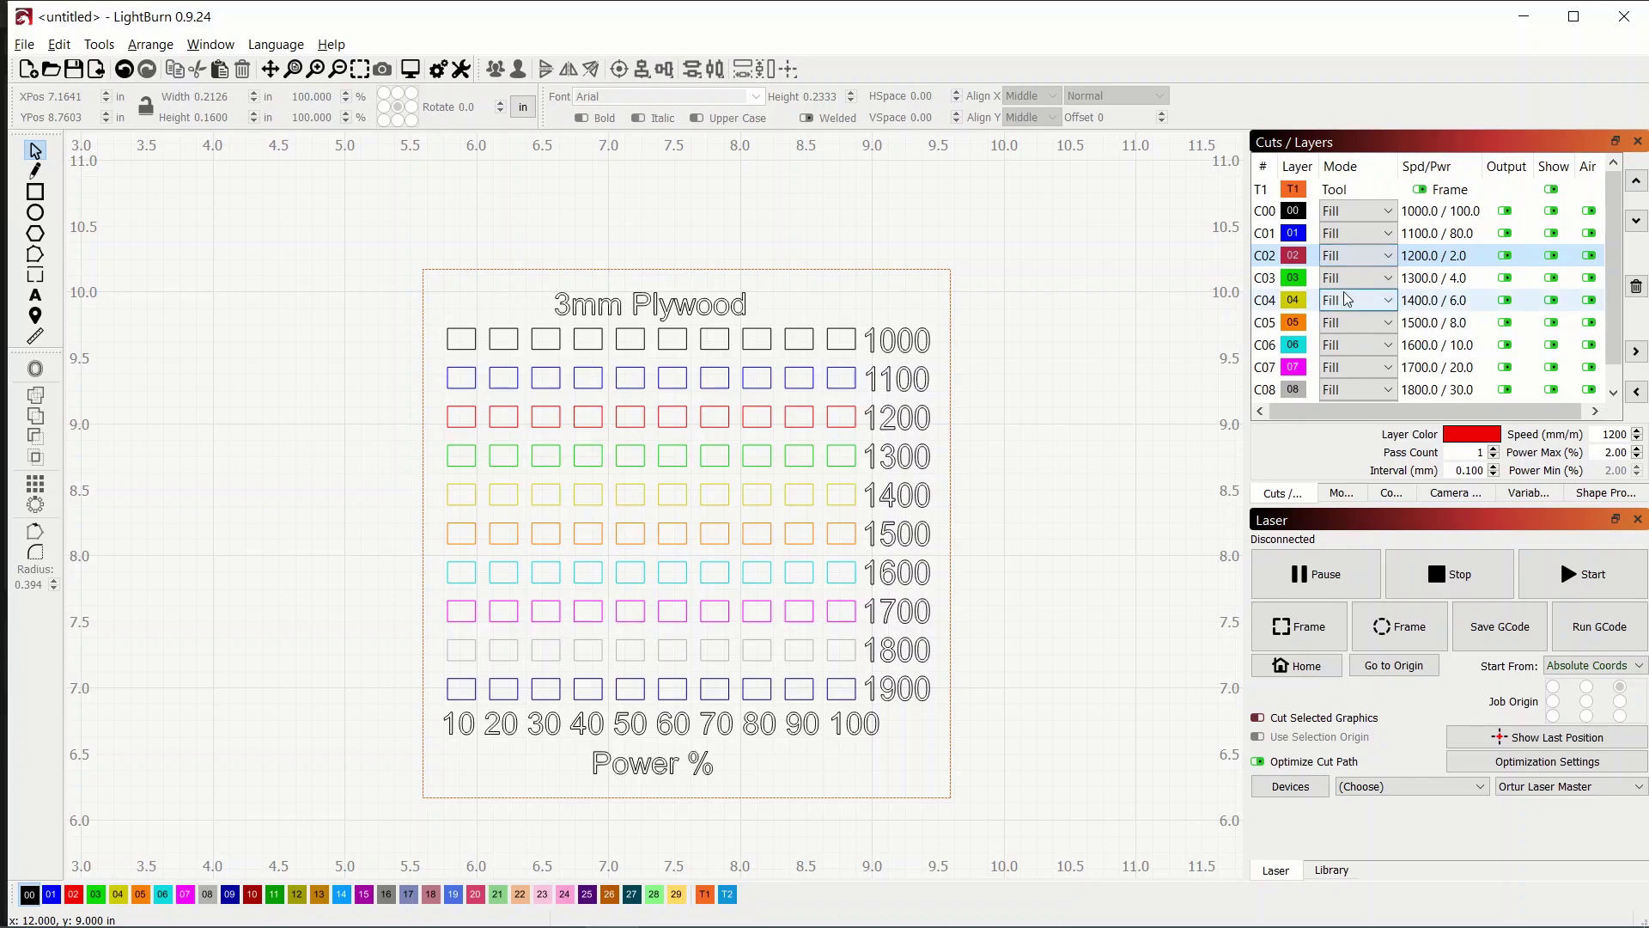
Reset the green 1300 and yellow 1400 layers' mode back to Fill
{"action": "scroll", "coordinate": [1348, 288], "scroll_direction": "down", "scroll_amount": 2}
{"action": "scroll", "coordinate": [1348, 297], "scroll_direction": "up", "scroll_amount": 1}
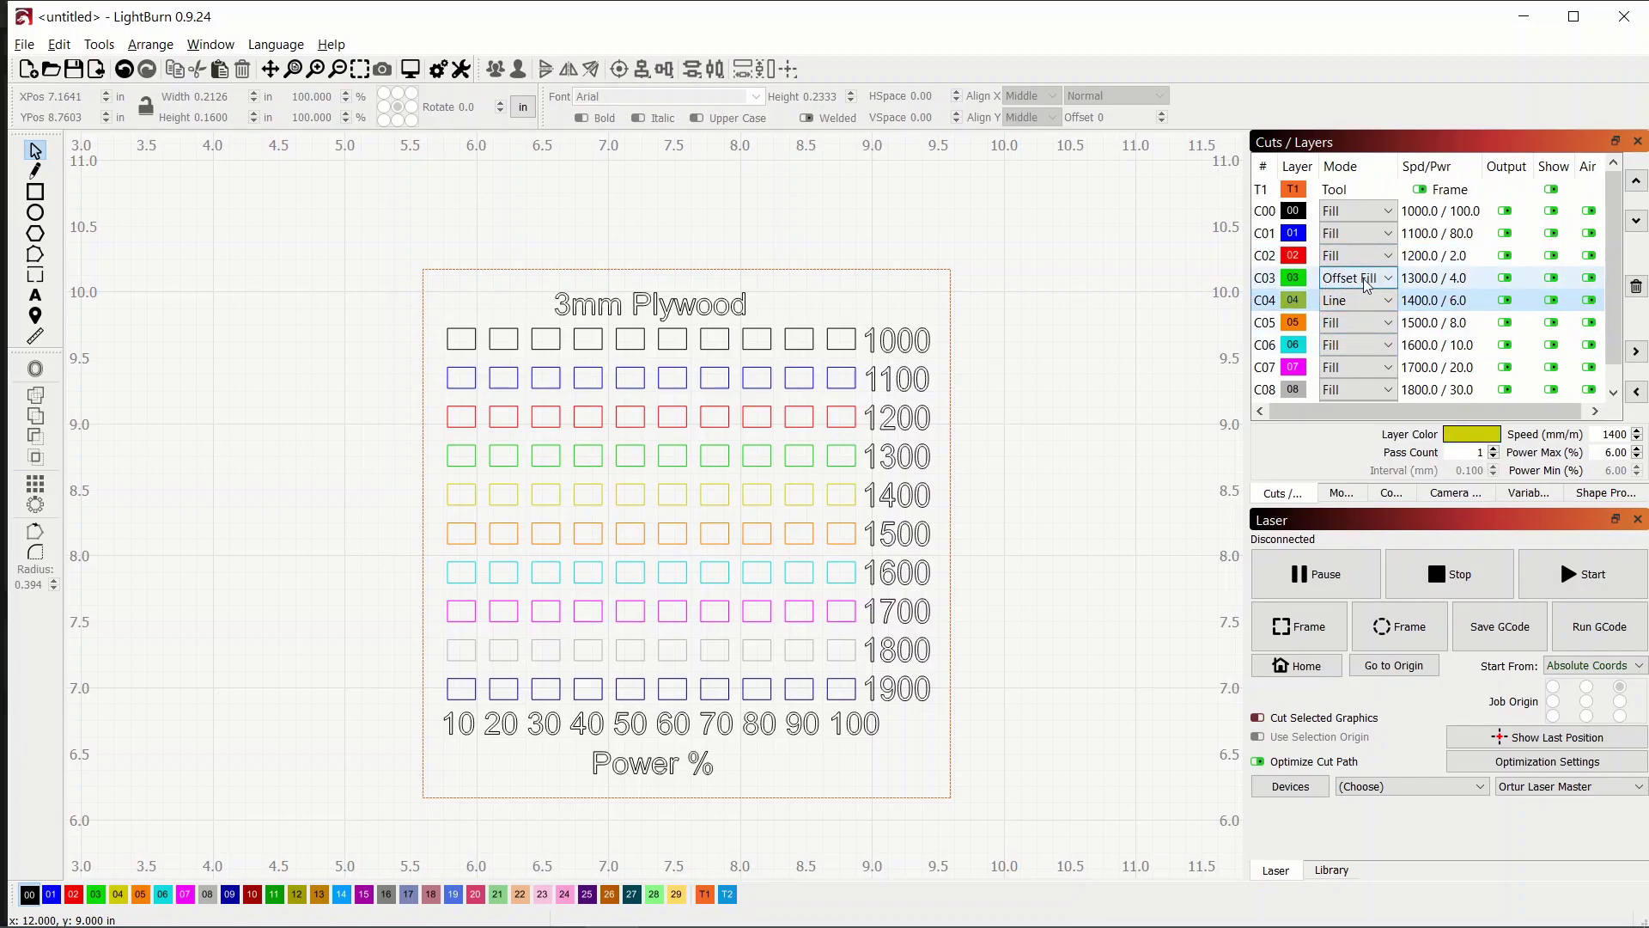
{"action": "left_click", "coordinate": [1363, 282]}
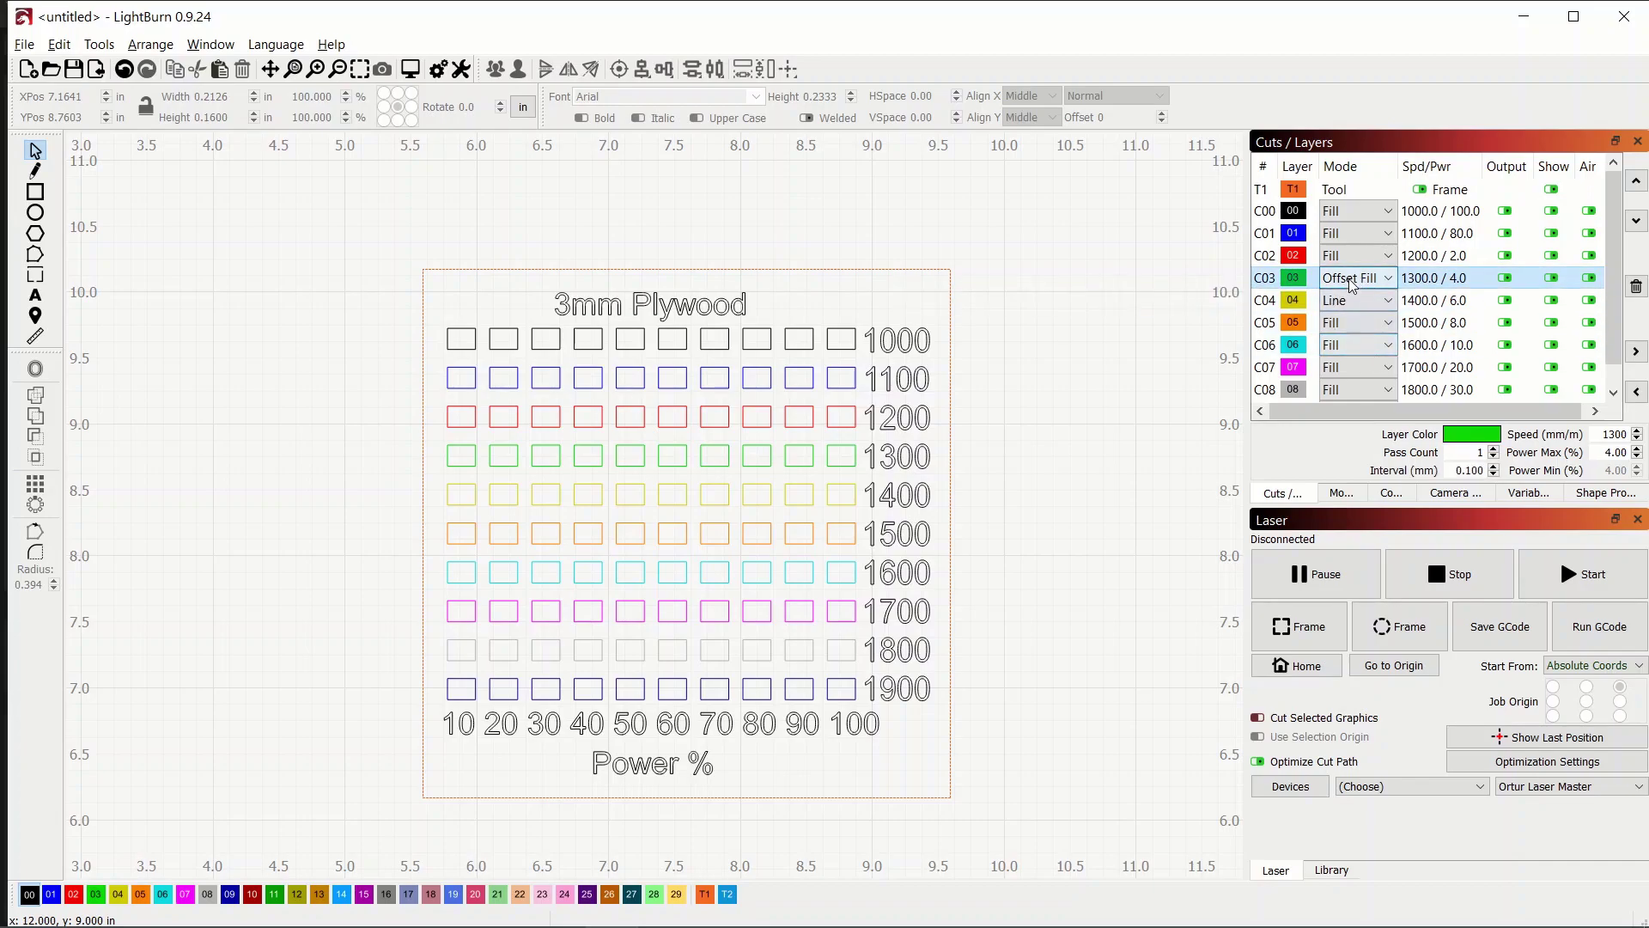
{"action": "scroll", "coordinate": [1353, 285], "scroll_direction": "up", "scroll_amount": 2}
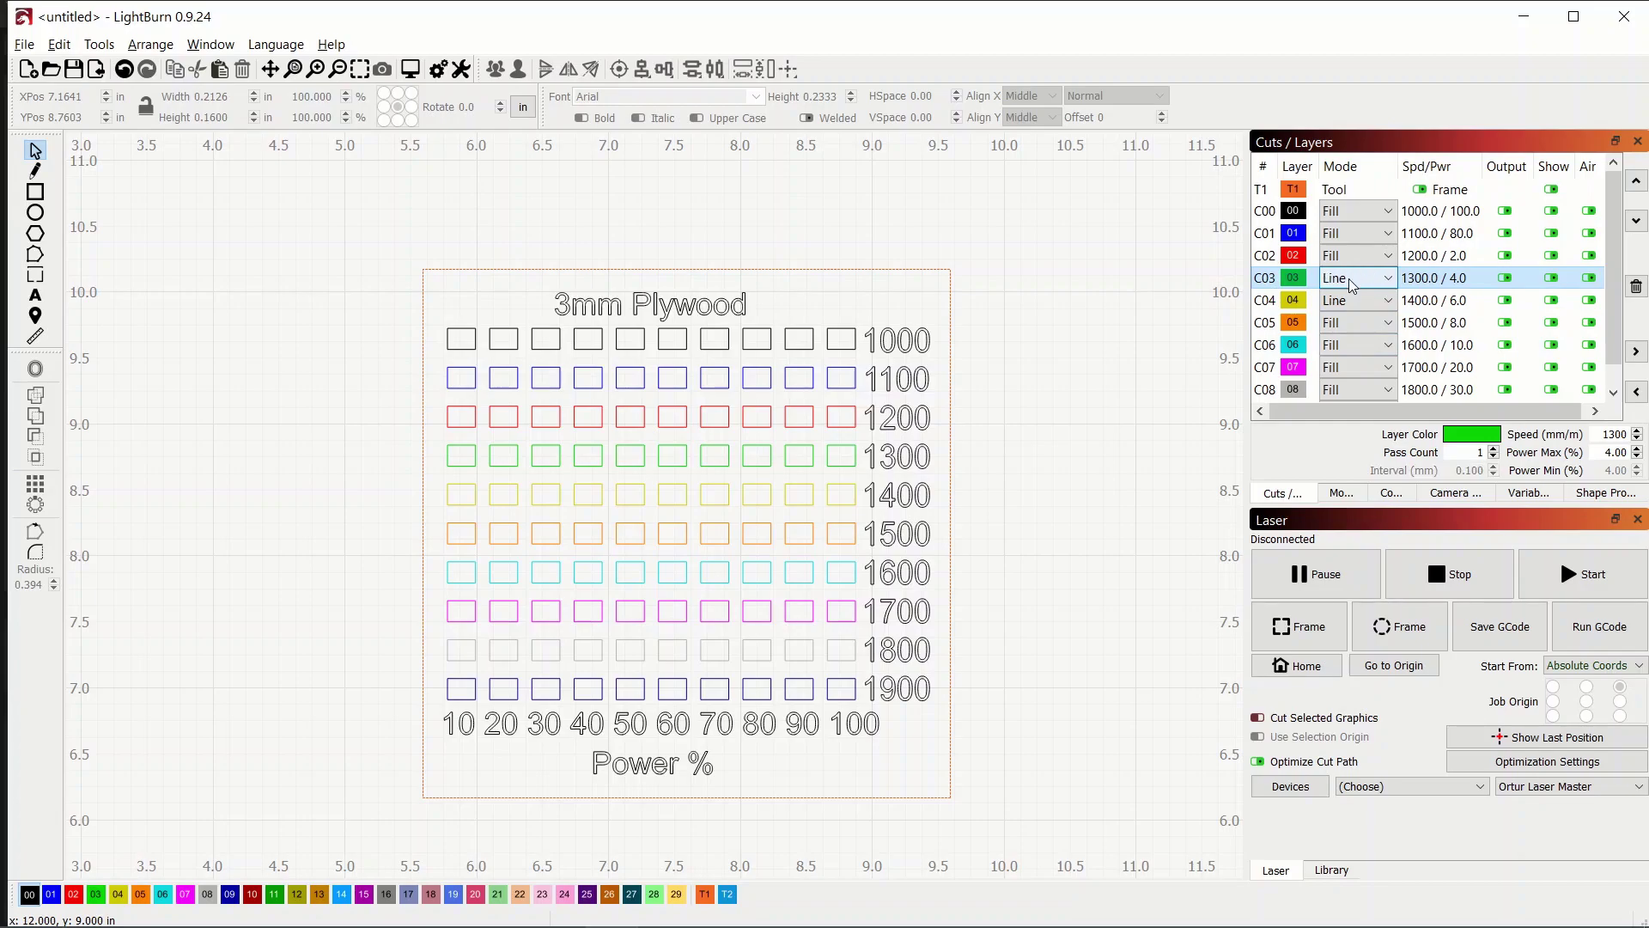
{"action": "scroll", "coordinate": [1353, 285], "scroll_direction": "down", "scroll_amount": 1}
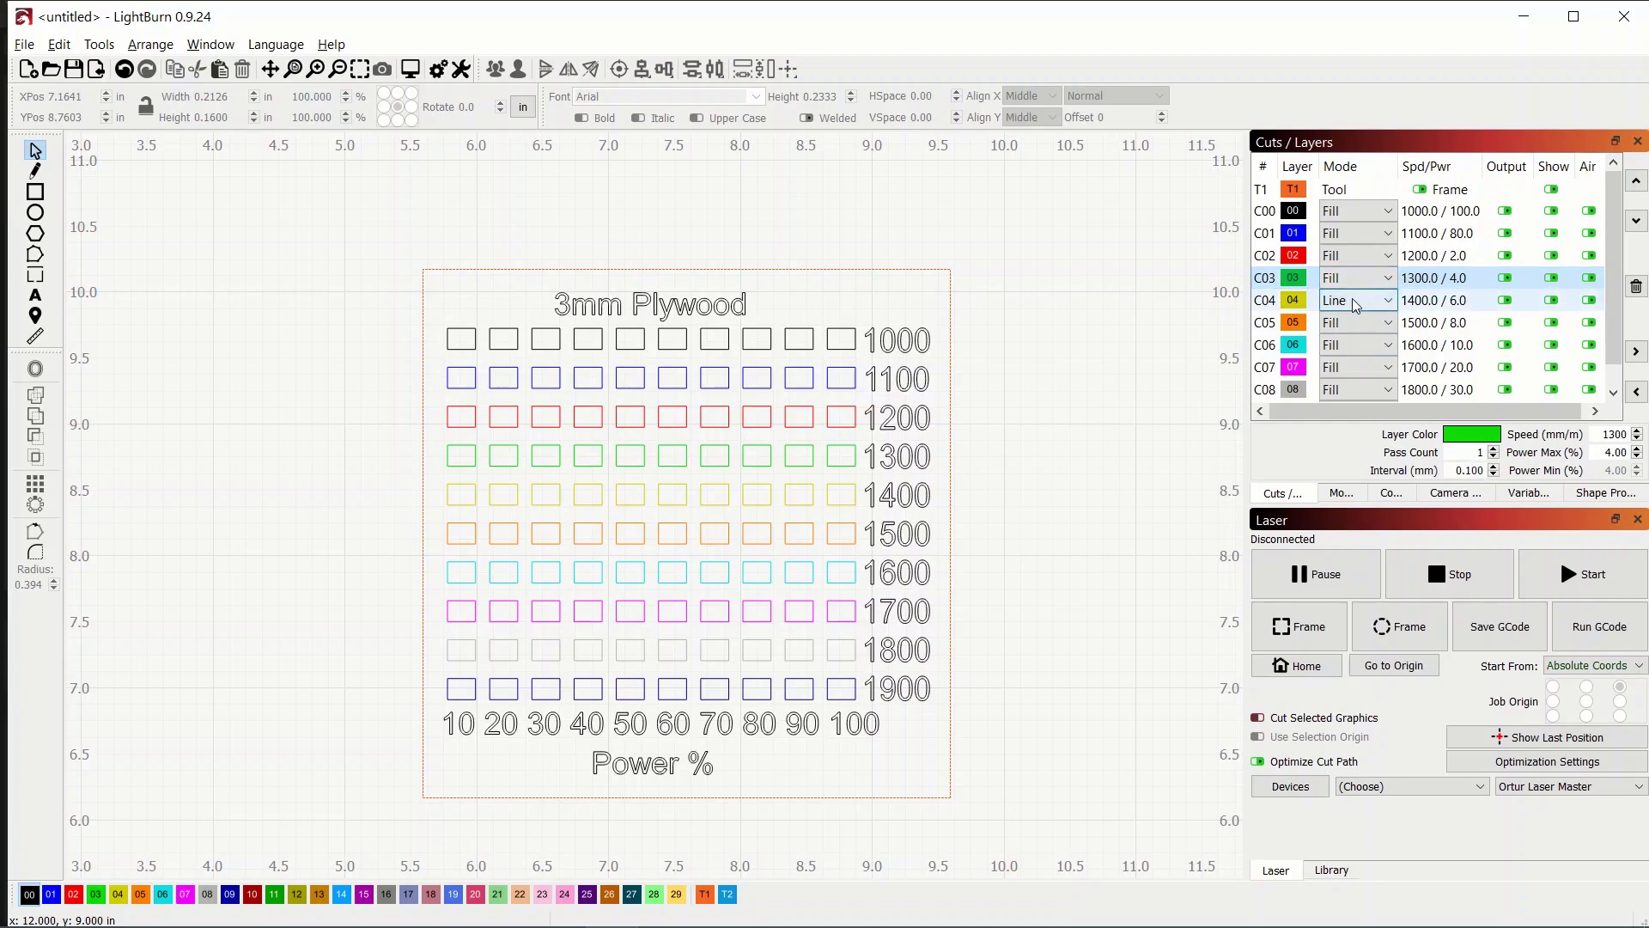
{"action": "left_click", "coordinate": [1355, 300]}
{"action": "left_click", "coordinate": [1353, 337]}
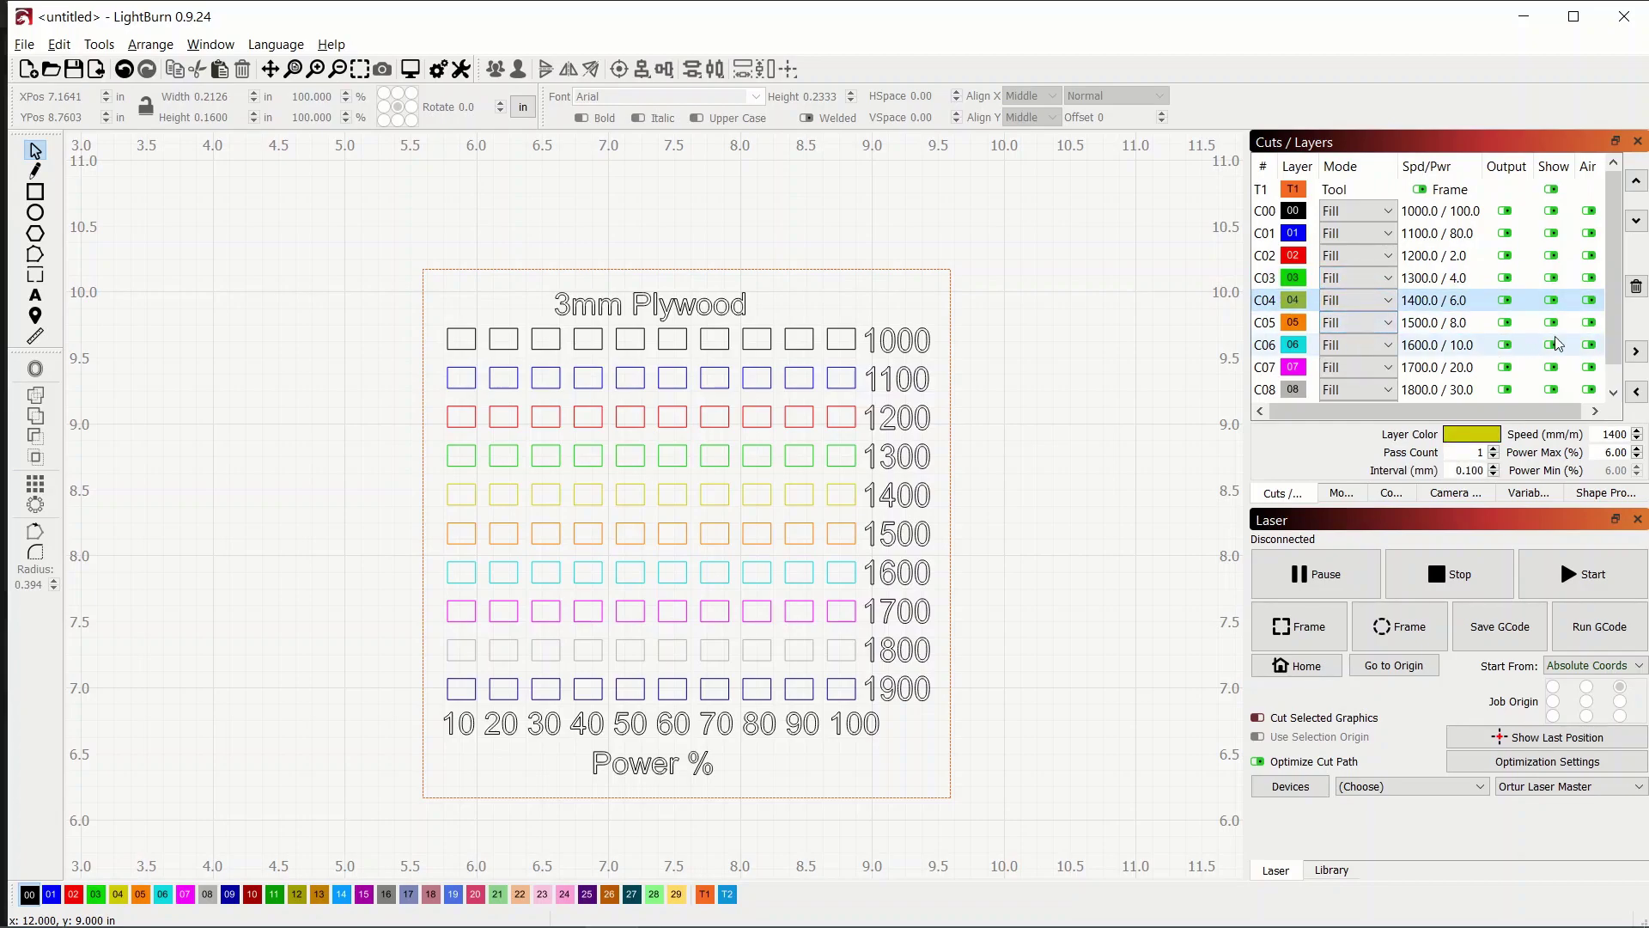
{"action": "scroll", "coordinate": [1615, 337], "scroll_direction": "down", "scroll_amount": 1}
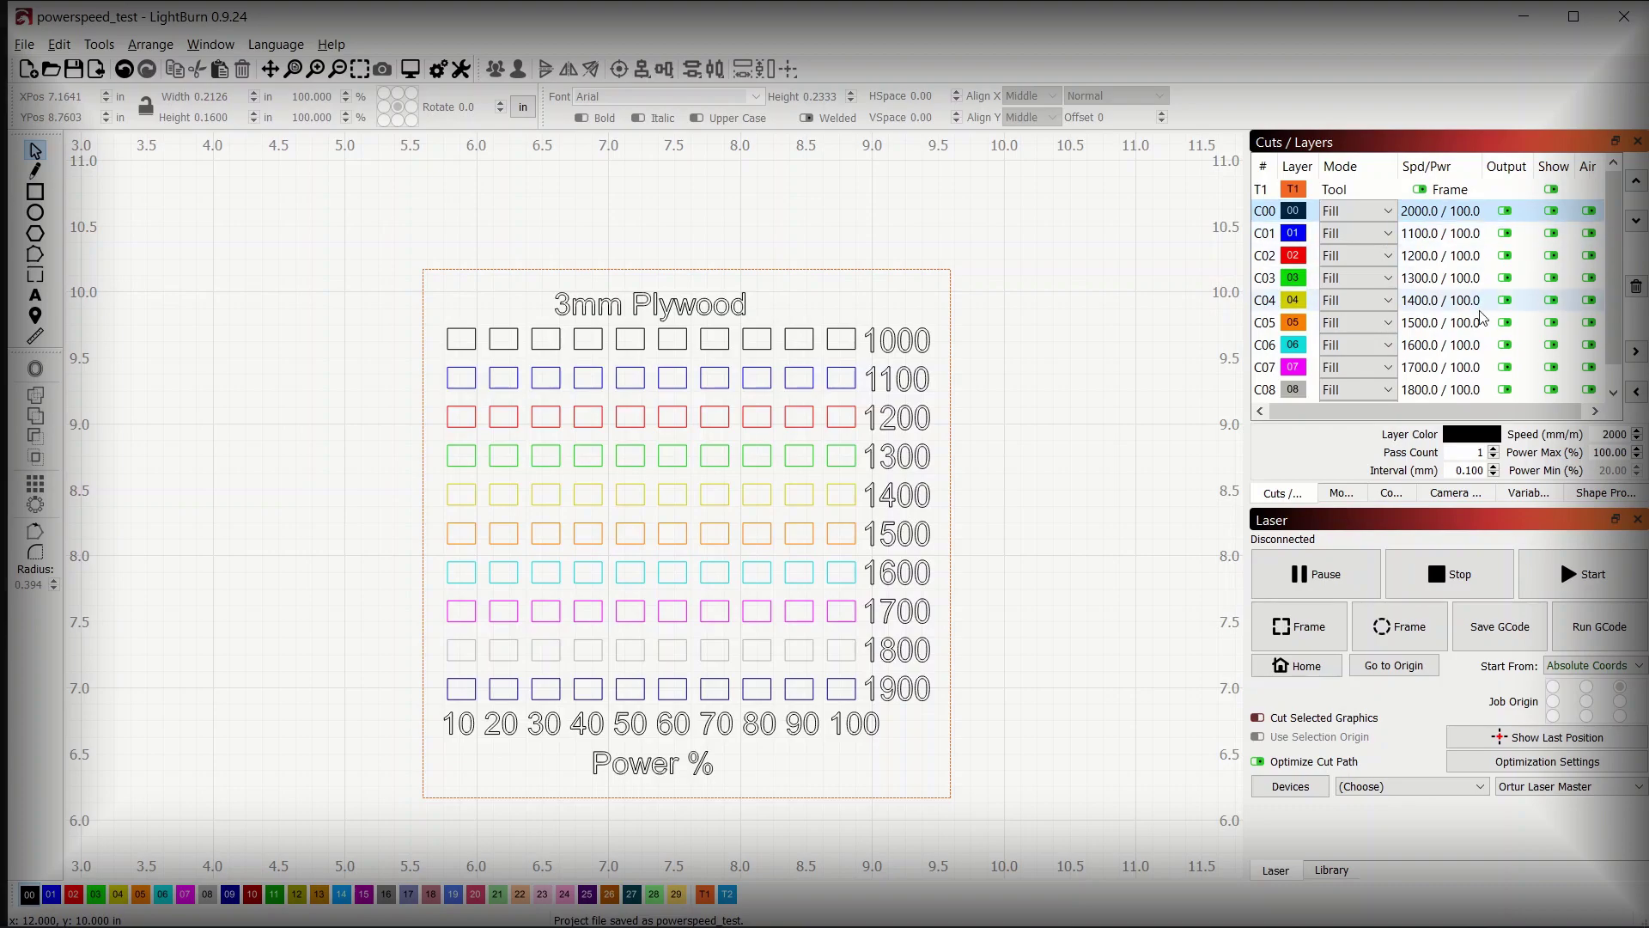
Check layers C01 (1100), C02 (1200) and C03 (1300 mm/min) each show 100% max power
{"action": "left_click", "coordinate": [1466, 233]}
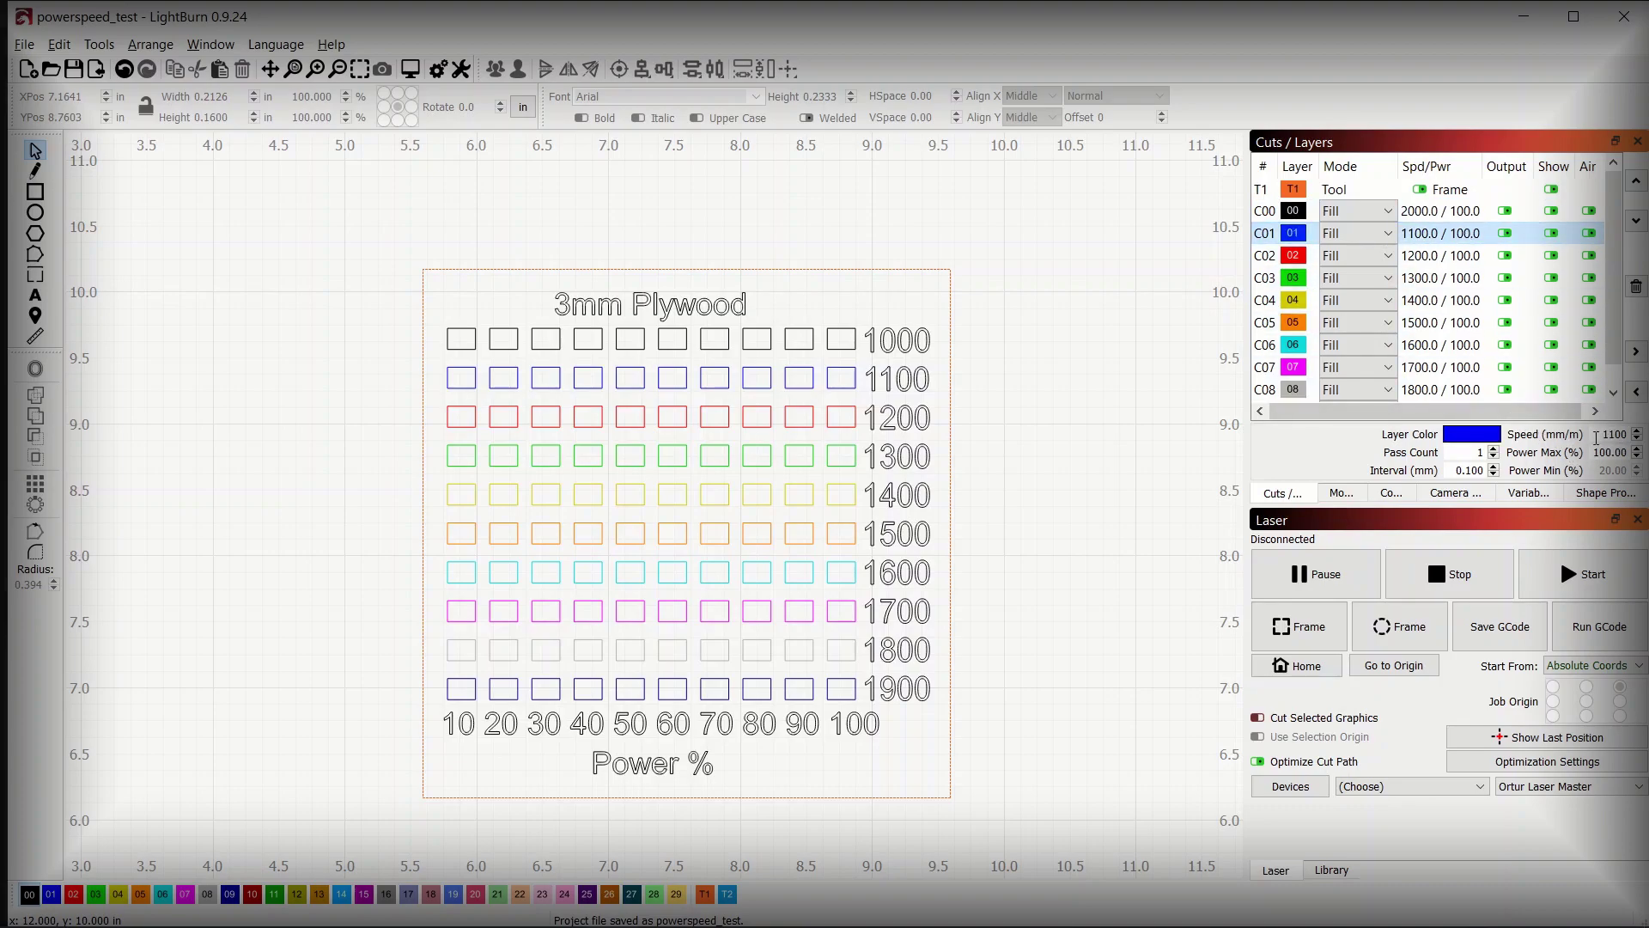
{"action": "left_click", "coordinate": [1486, 255]}
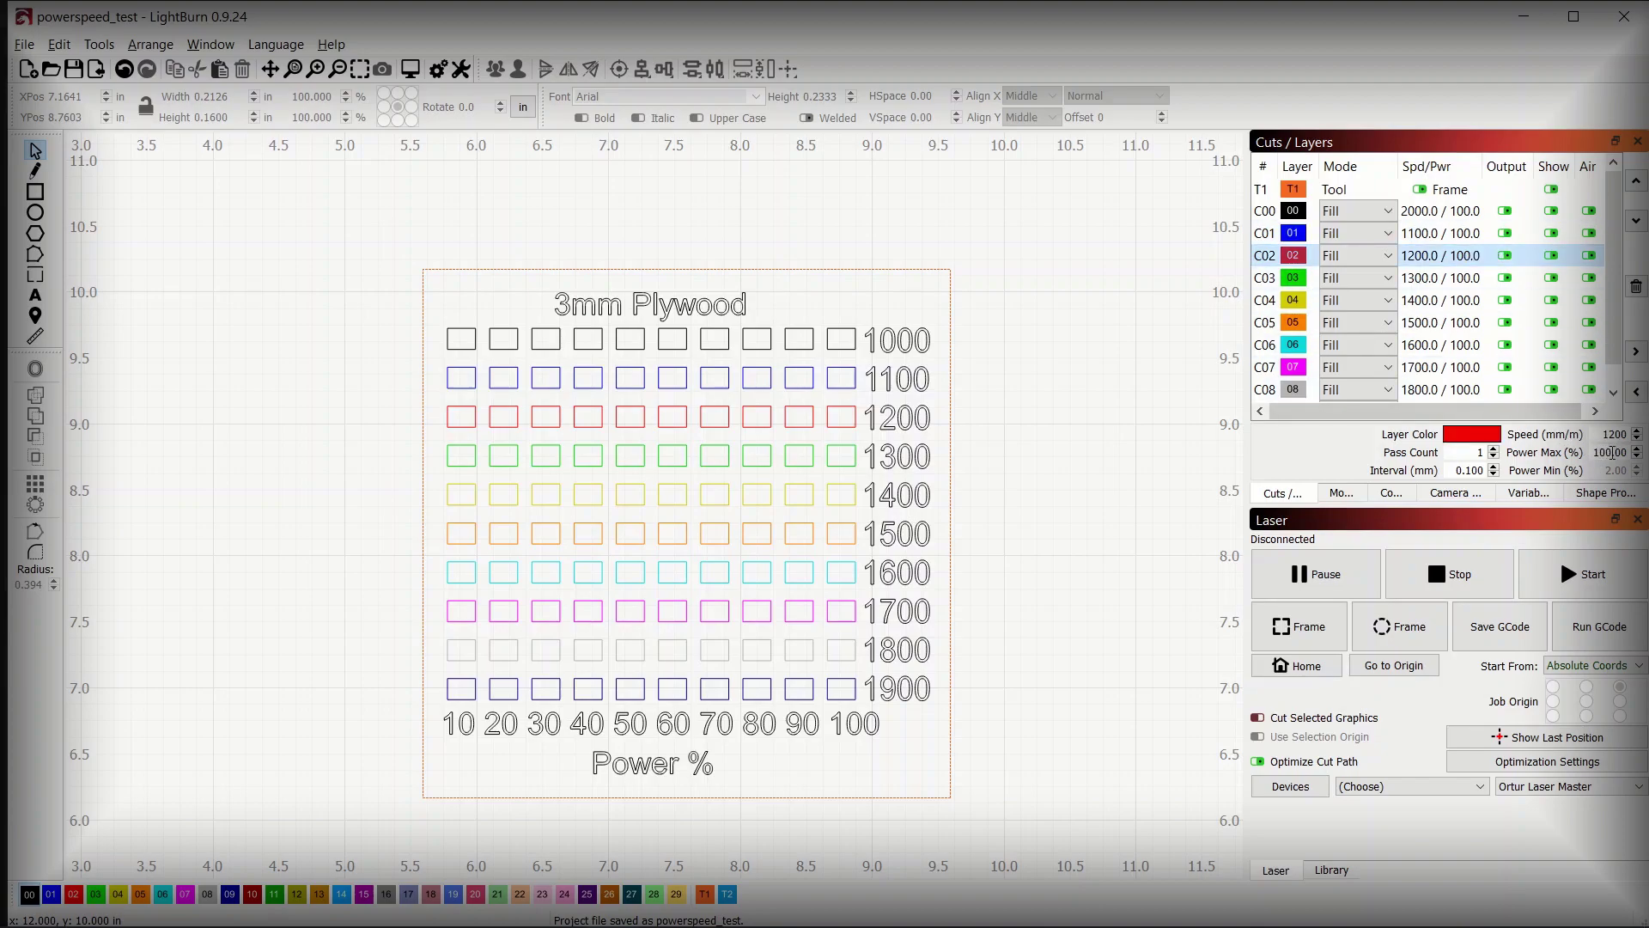
{"action": "left_click", "coordinate": [1481, 279]}
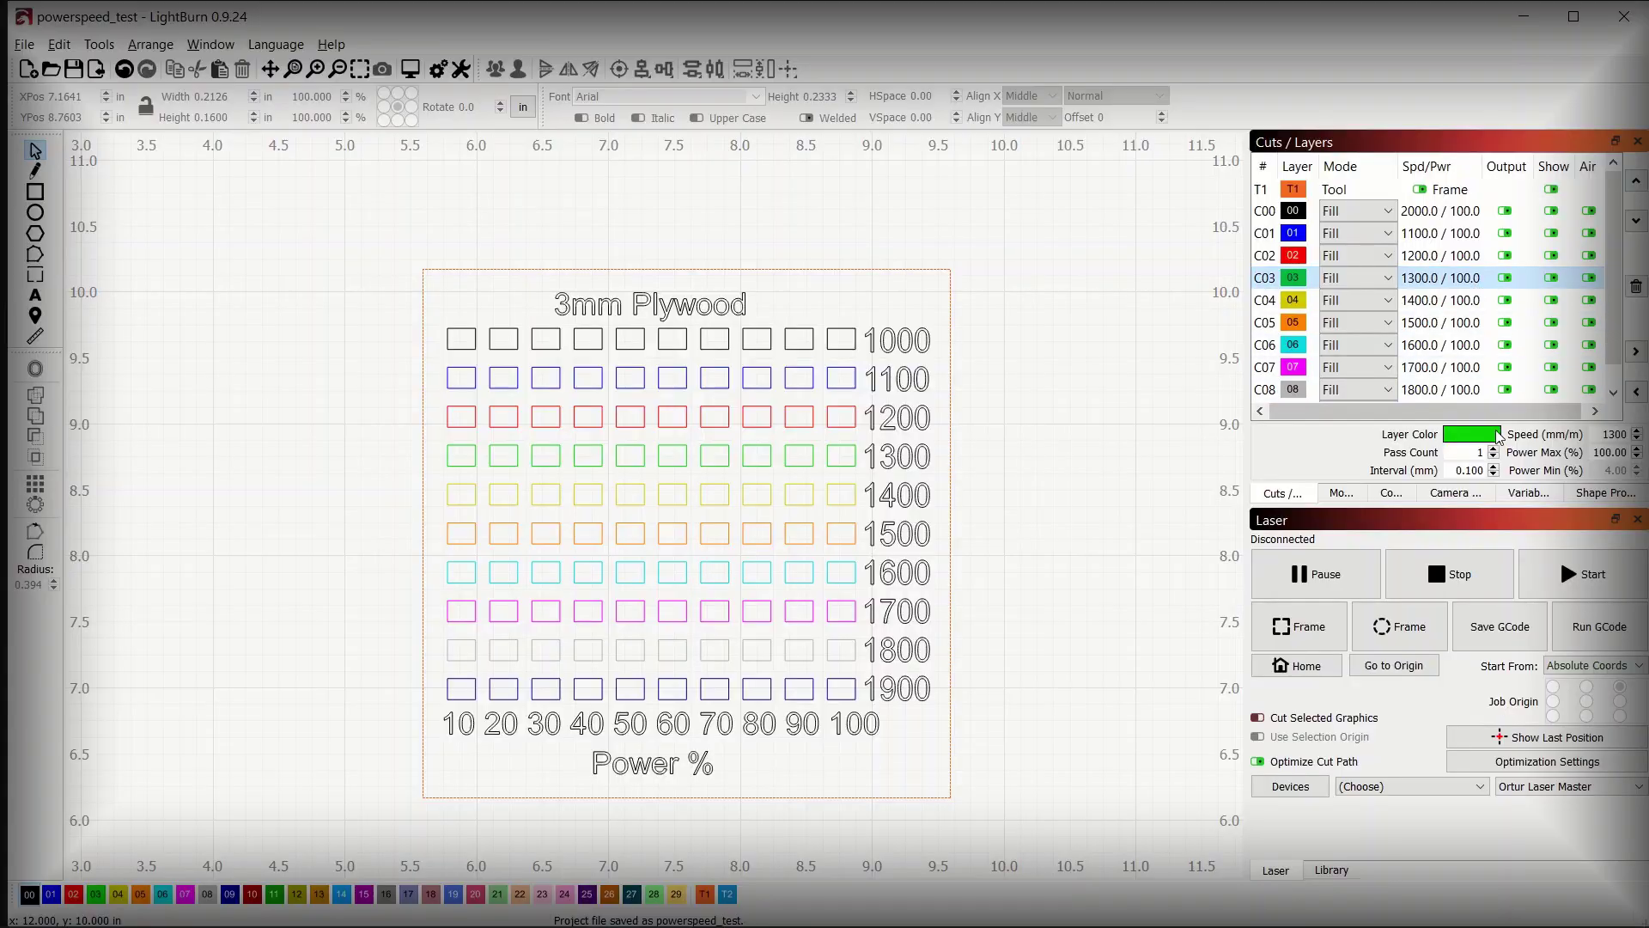